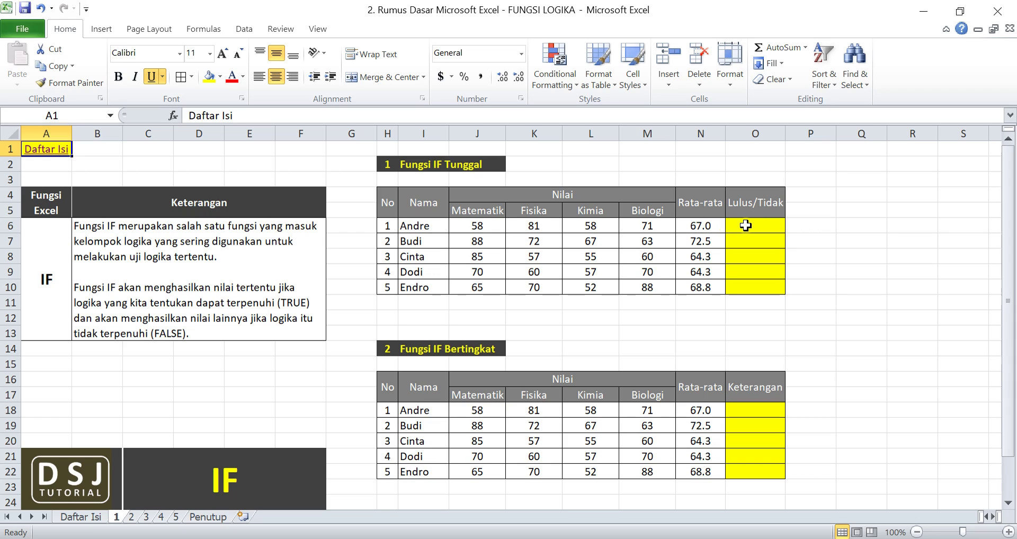
Start an IF formula in O6 with the logical test N6>65.
left_click(746, 226)
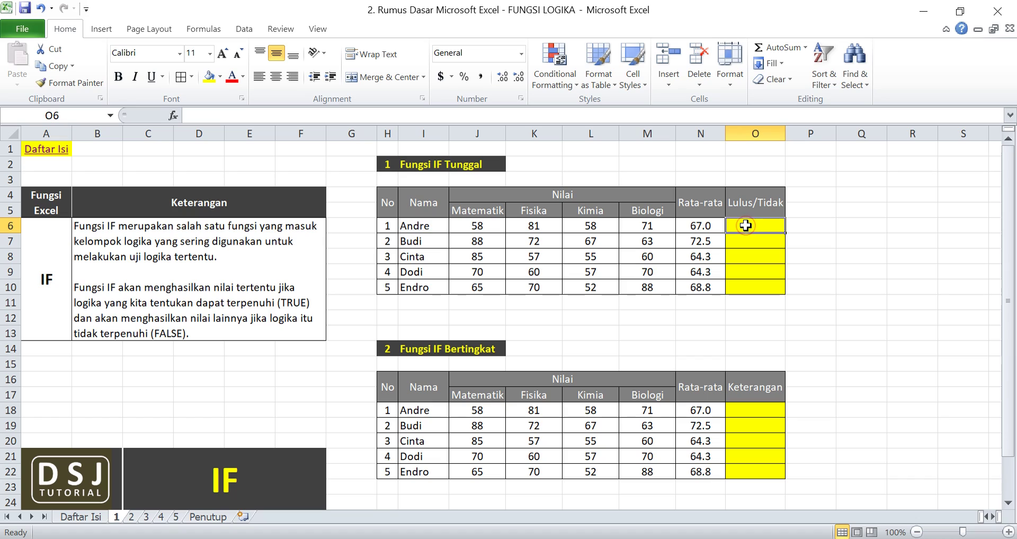
type("=IF")
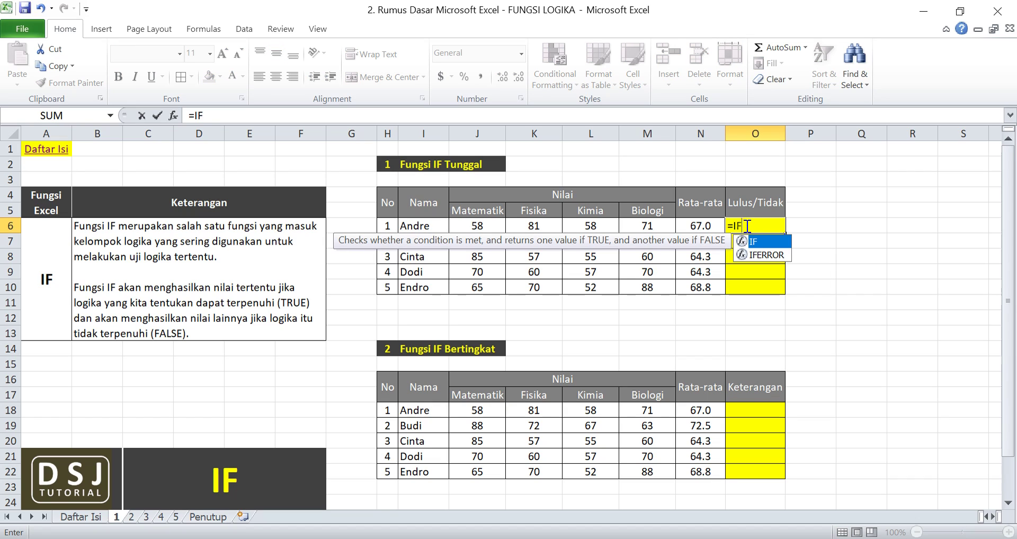
type("(")
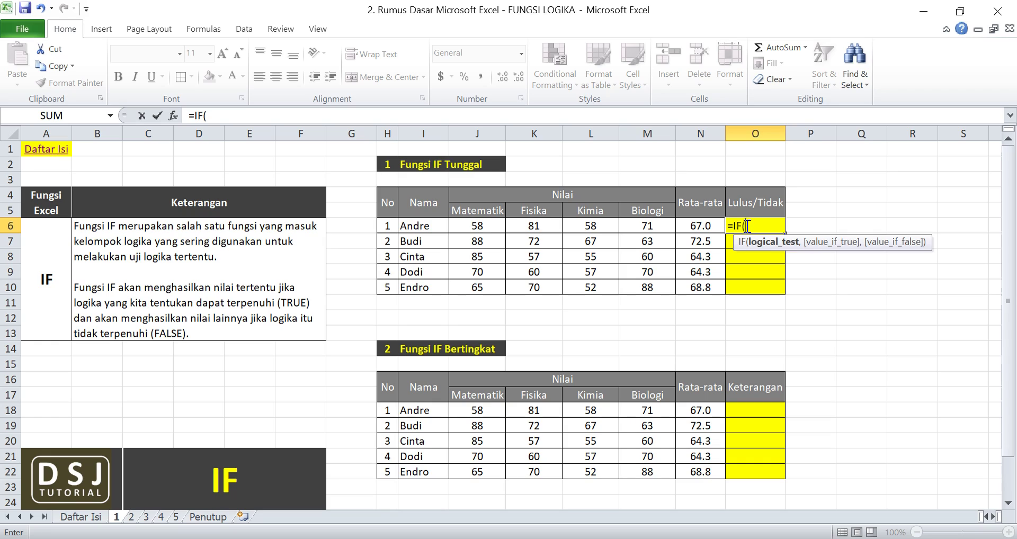
left_click(704, 228)
type(">65")
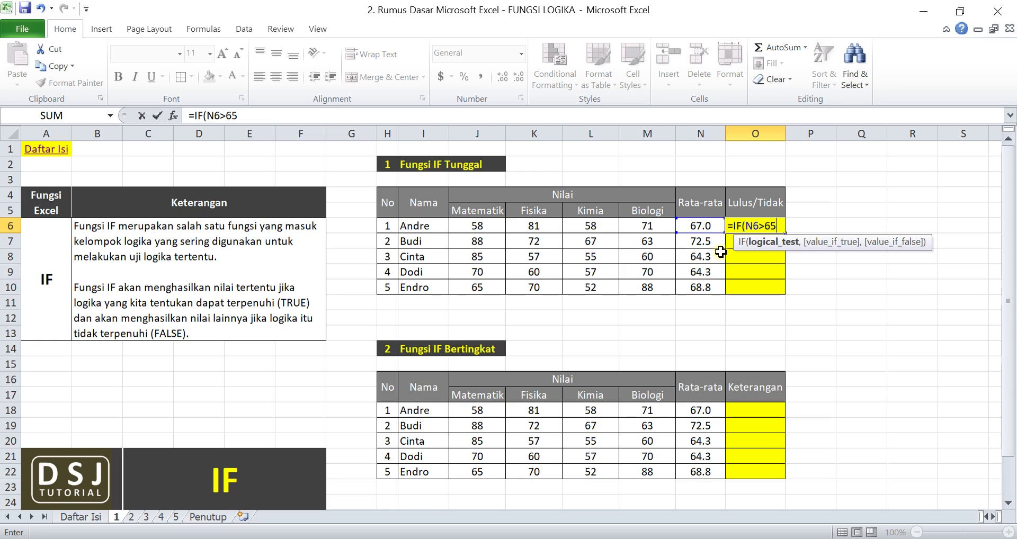
type(",")
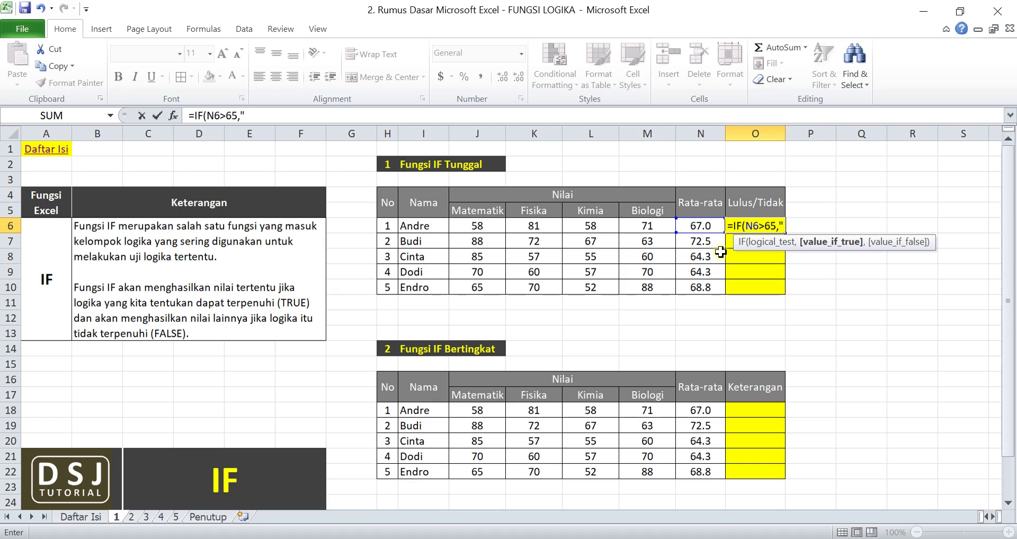
Enter "LULUS" in capitals as the value the O6 formula returns when the test is true.
type("\"lulus")
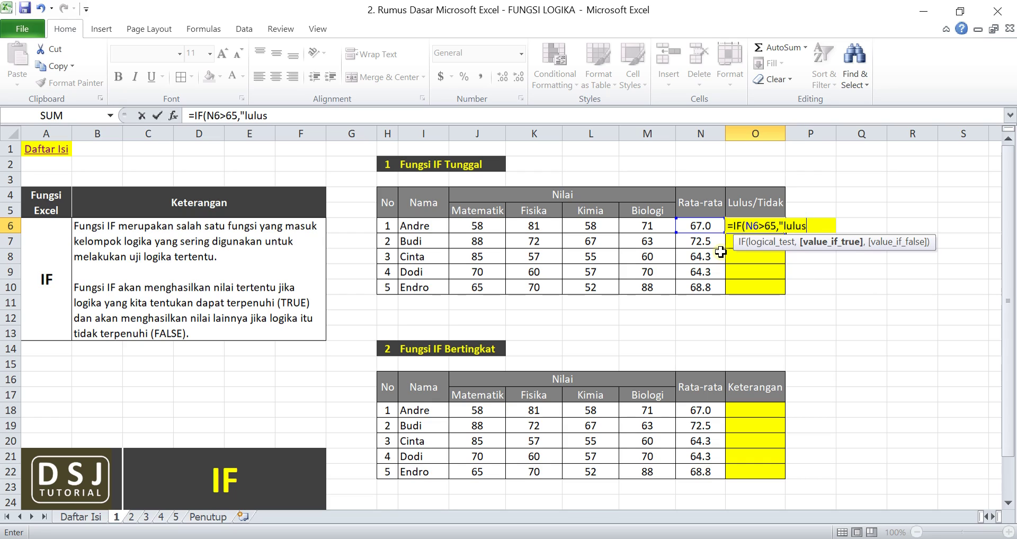
key("BackSpace")
key("BackSpace")
key("BackSpace")
key("BackSpace")
key("BackSpace")
type("LULUS\"")
type(",")
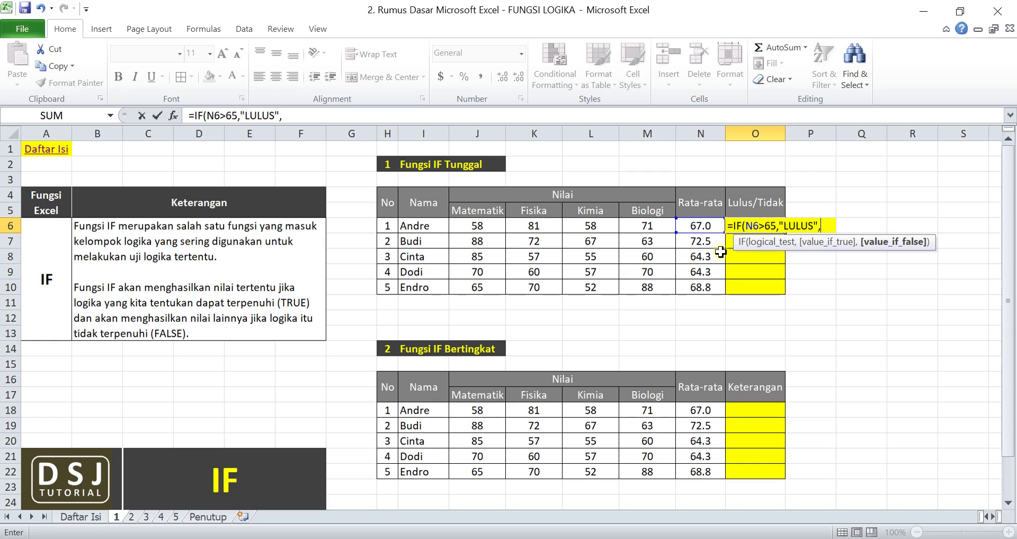
Enter "TIDAK LULUS" as the value if false and complete the IF formula in O6.
type("\"TID")
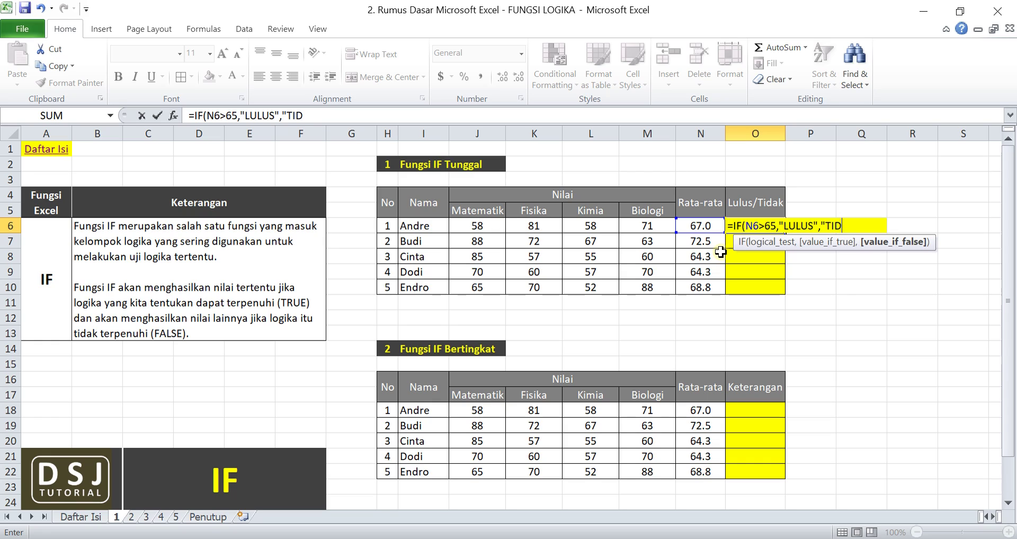
type("K")
key("BackSpace")
type("AK LULUS\"")
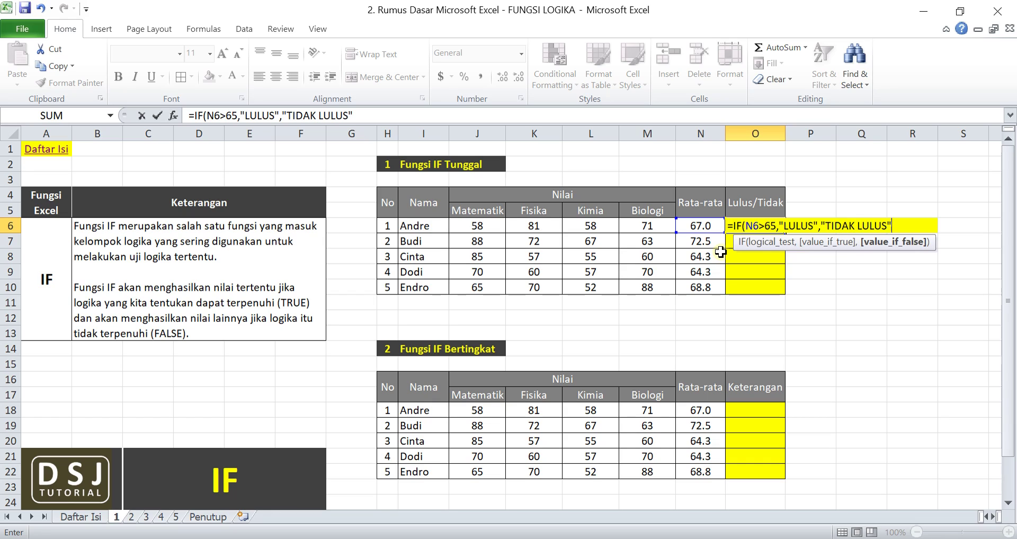
type(")")
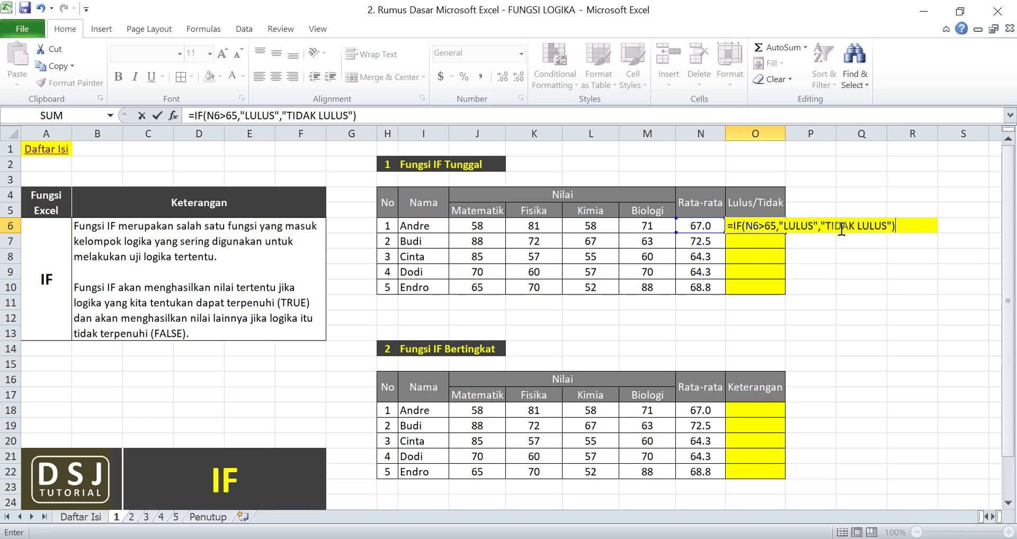
key("Return")
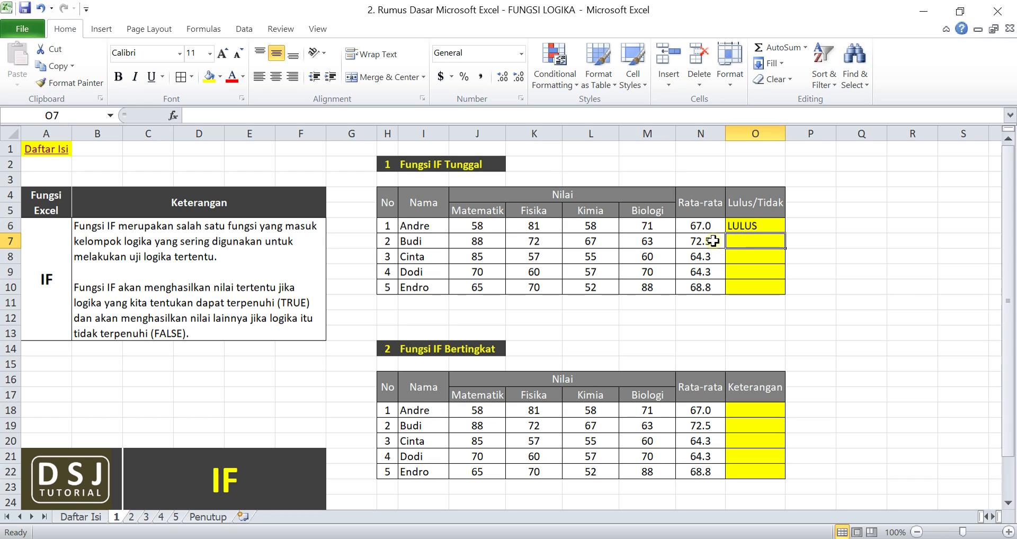
Copy the O6 formula into O7:O10 as formulas only and auto-fit the width of column O.
left_click(730, 226)
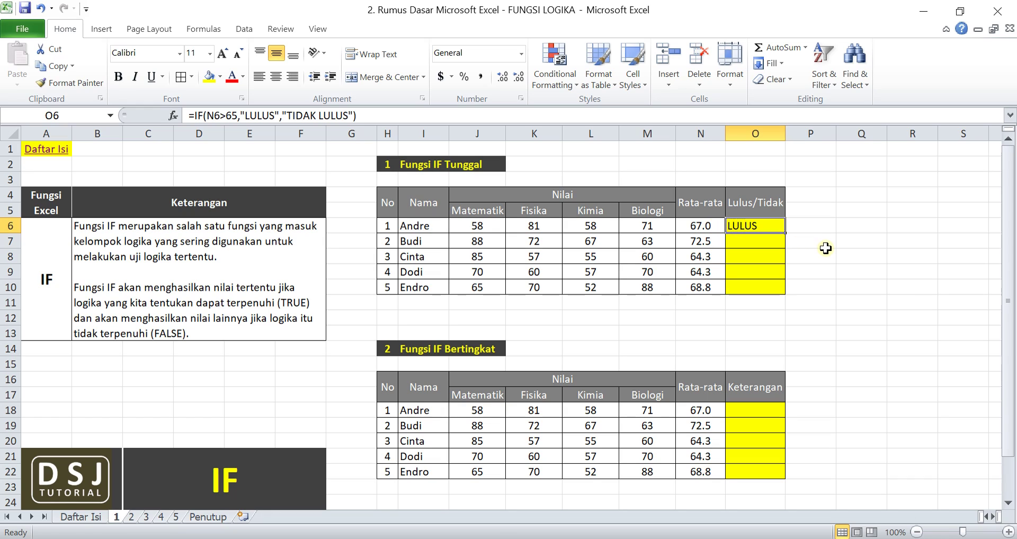
key("ctrl+c")
left_click_drag(761, 241, 759, 285)
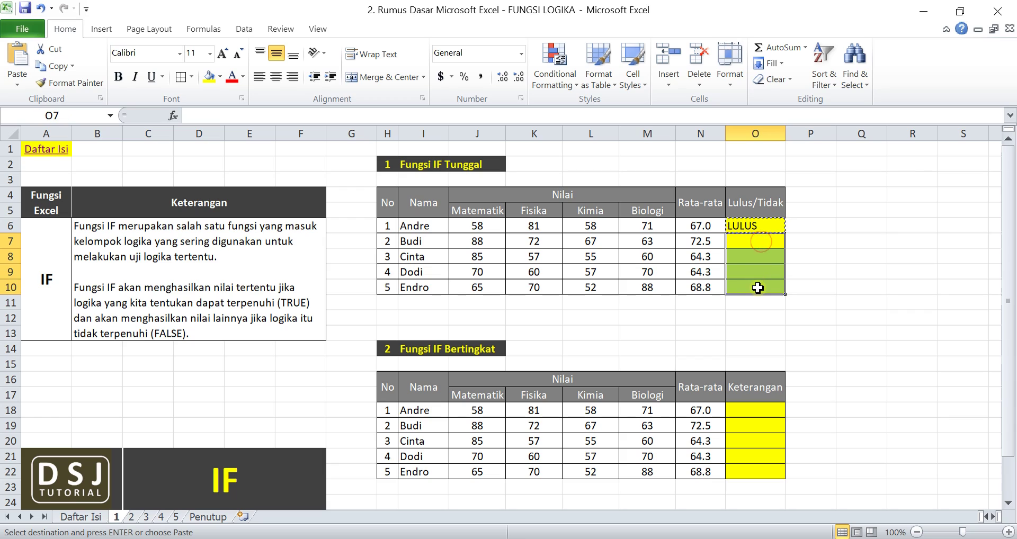
right_click(758, 289)
left_click(834, 80)
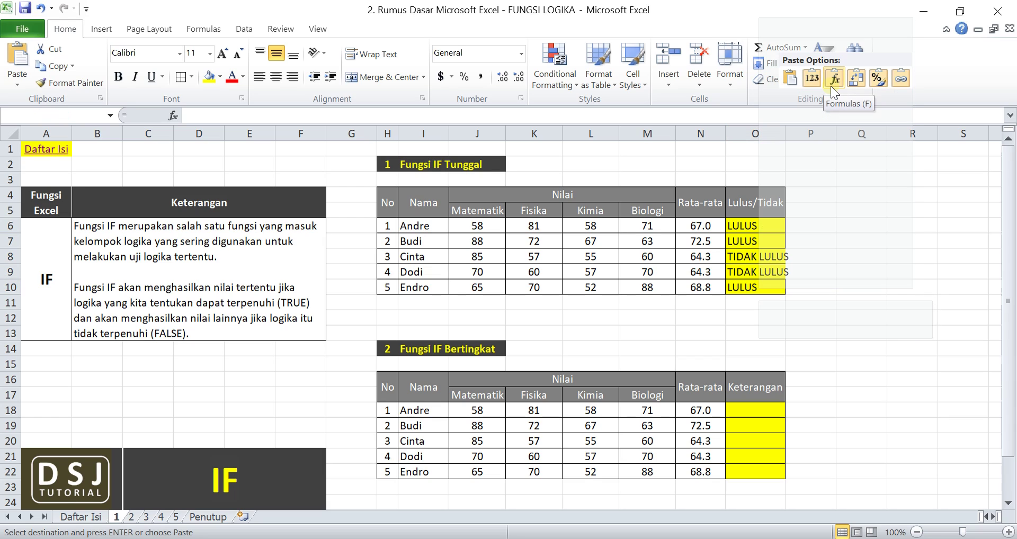
double_click(781, 128)
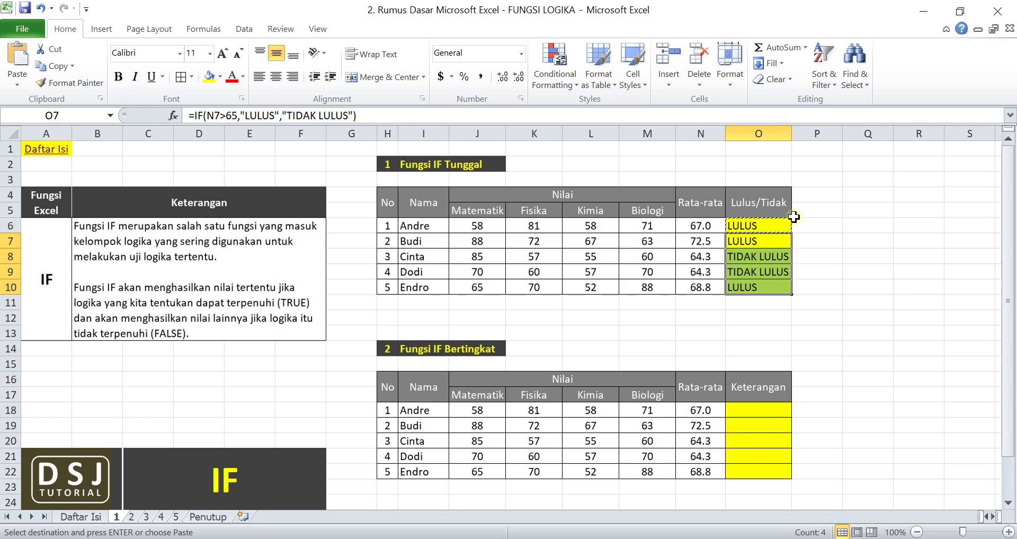
left_click(711, 244)
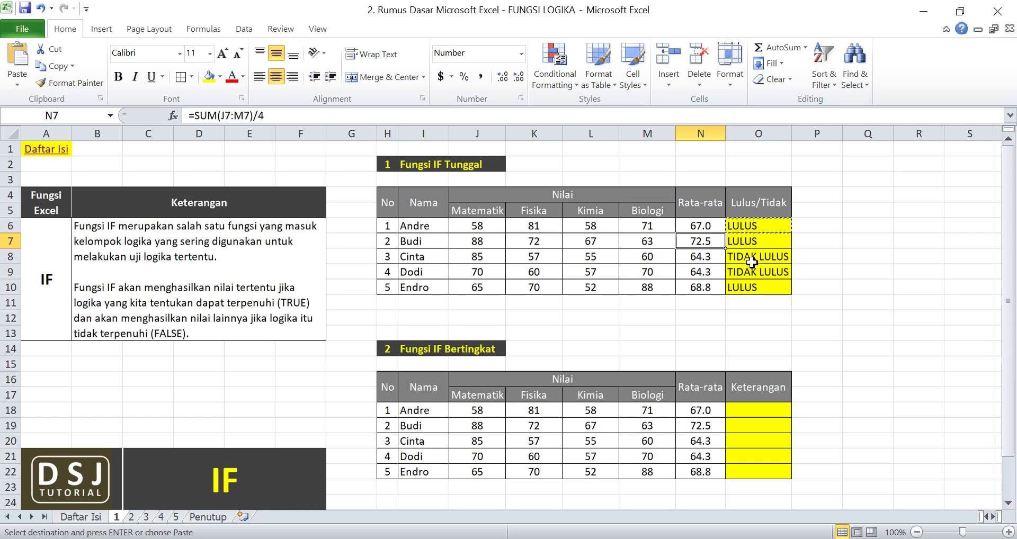
left_click(719, 273)
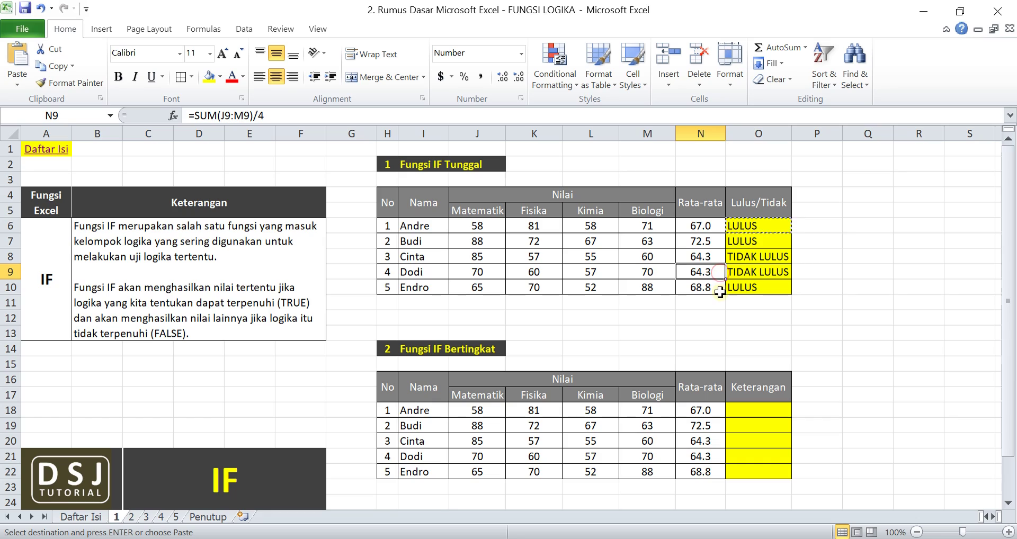
left_click(716, 288)
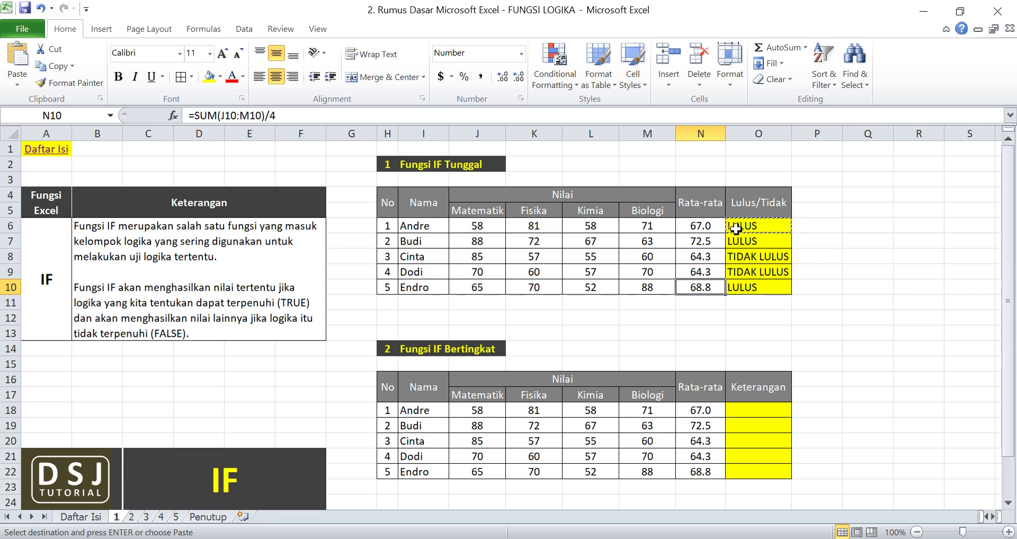
Start an IF formula in O18 that returns "C" when N18<65.
left_click(741, 409)
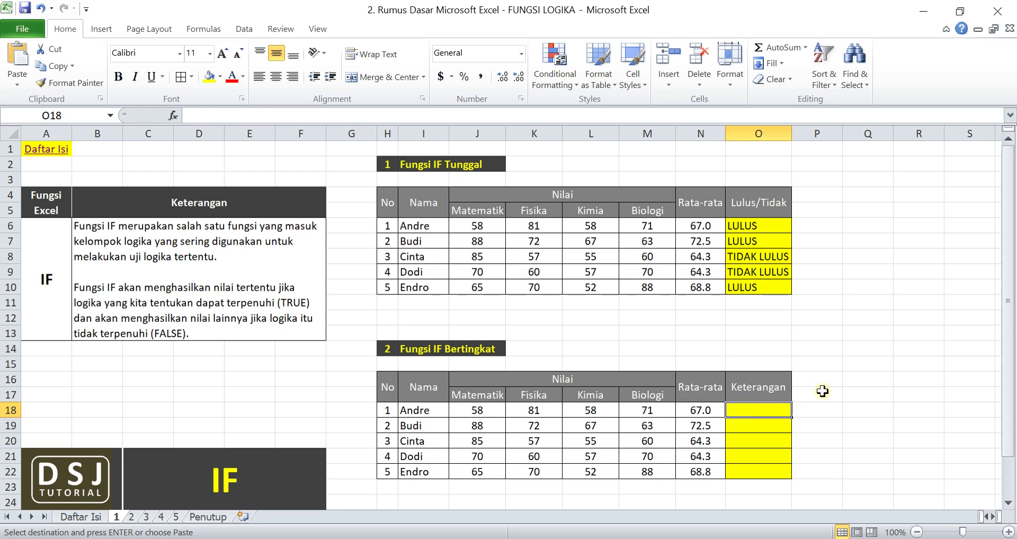
type("=")
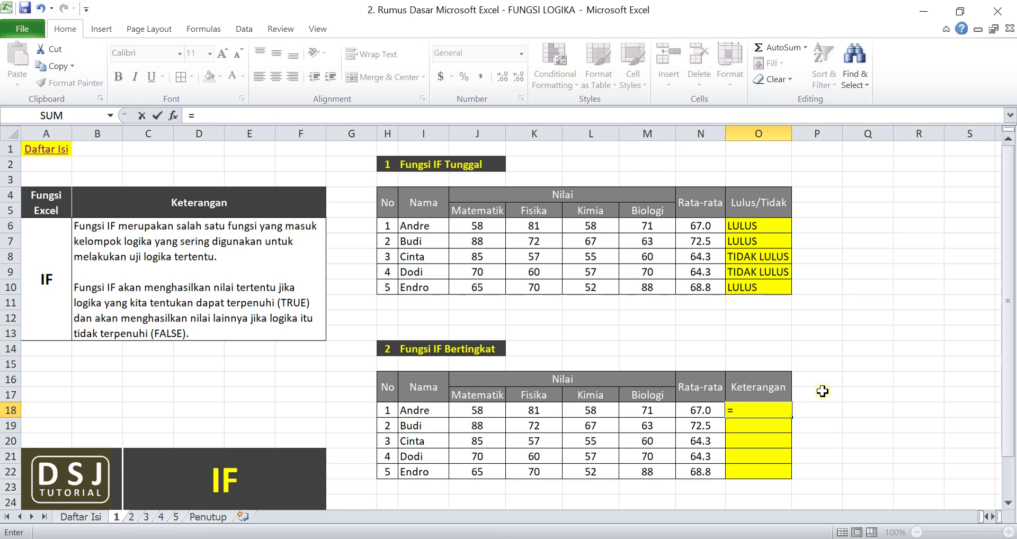
type("IF(")
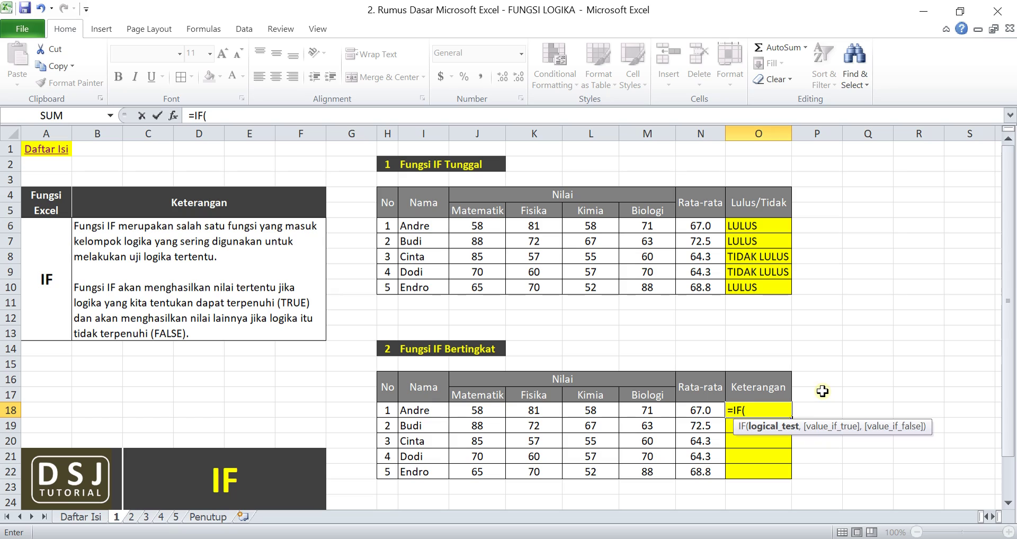
left_click(710, 415)
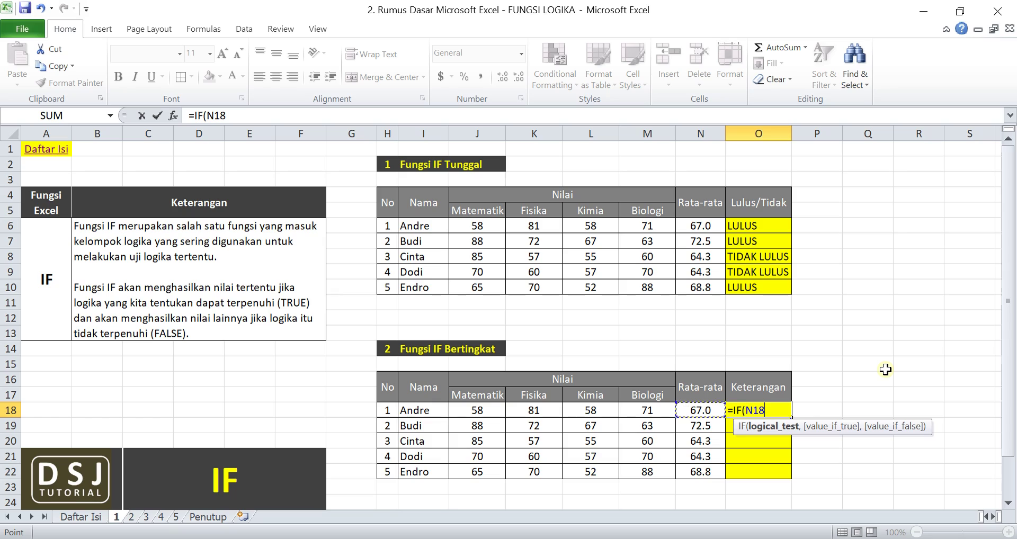
type("<65,")
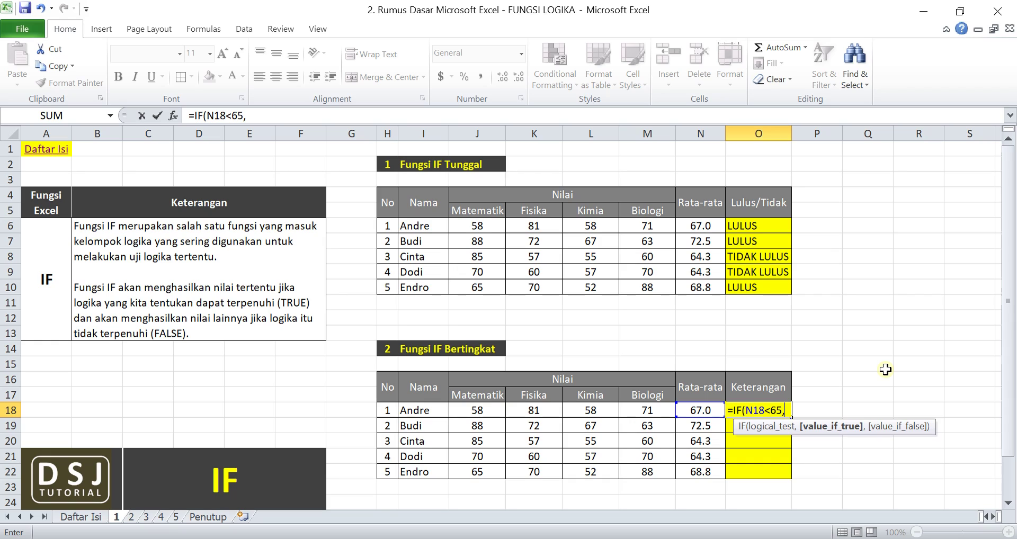
type("\"C")
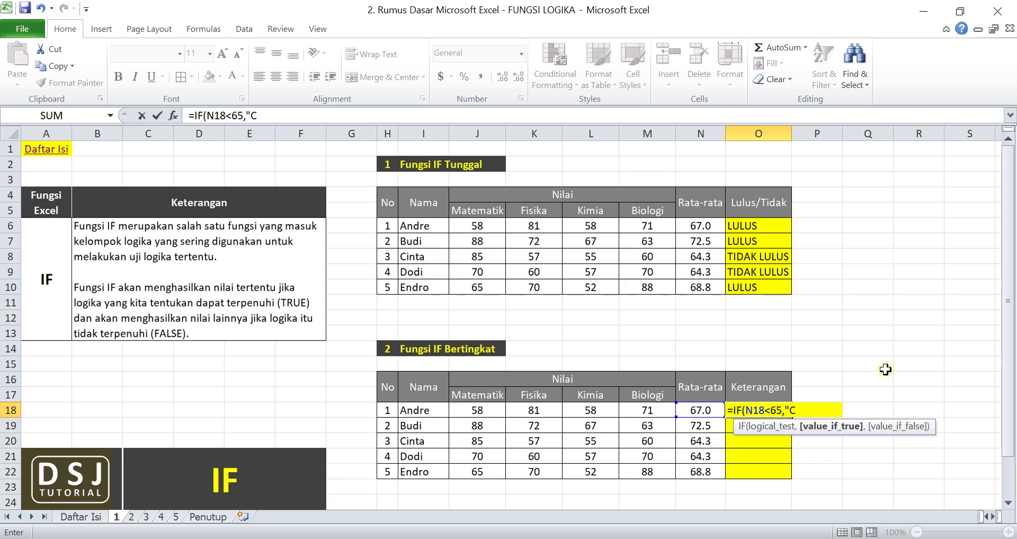
type("\",")
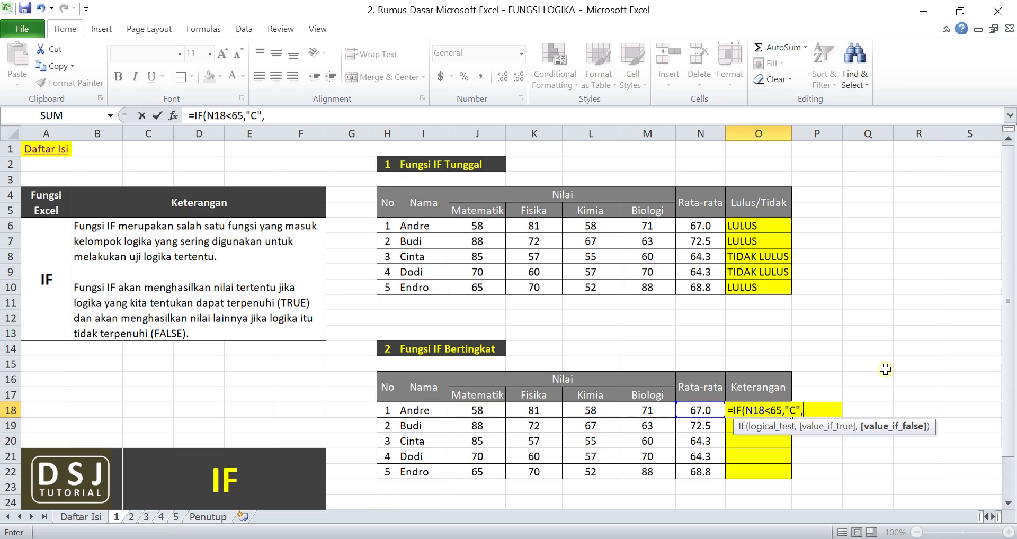
Nest a second IF as the false value in O18, returning "B" when N18<70 and otherwise "A", and complete the formula.
type("IF")
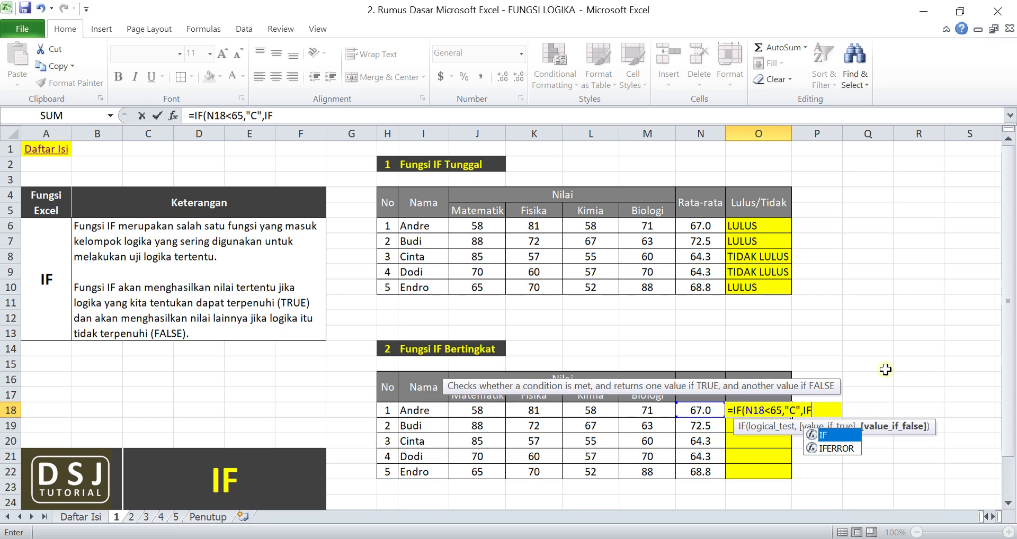
type("(")
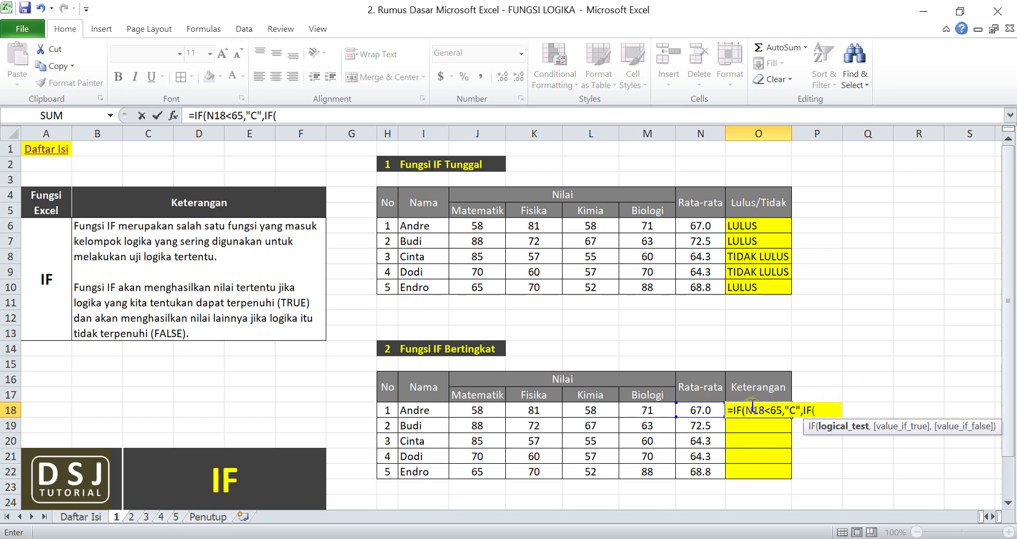
left_click(702, 409)
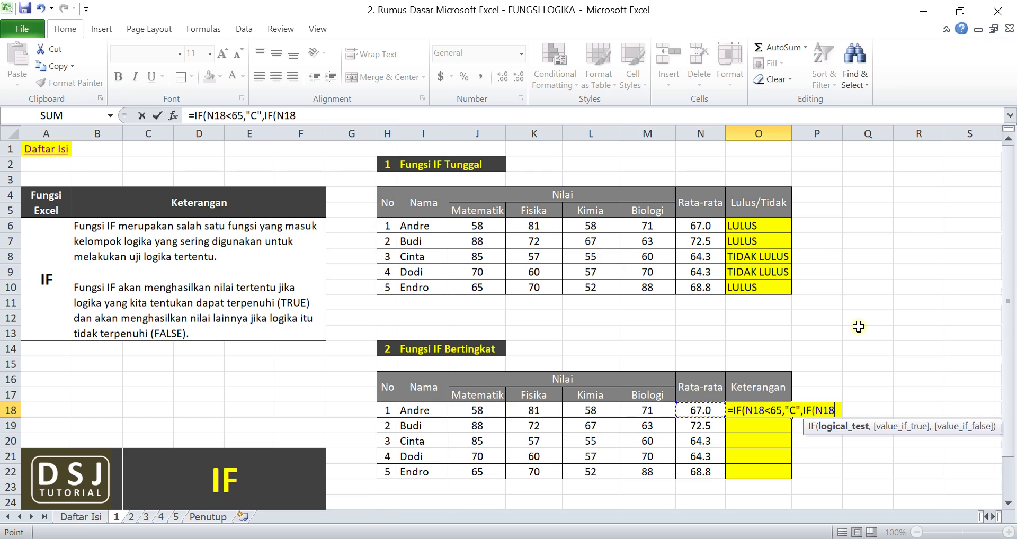
type("<70")
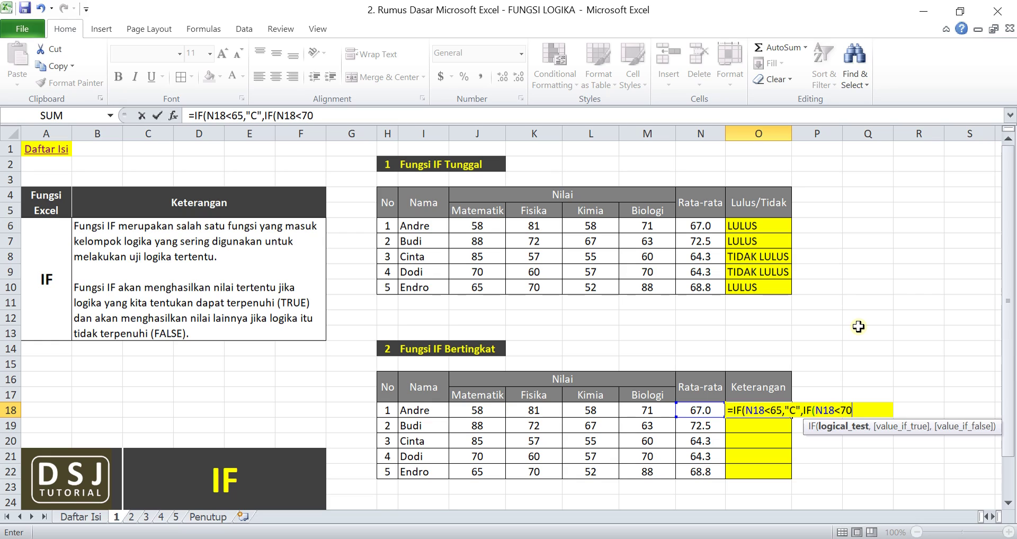
type(",")
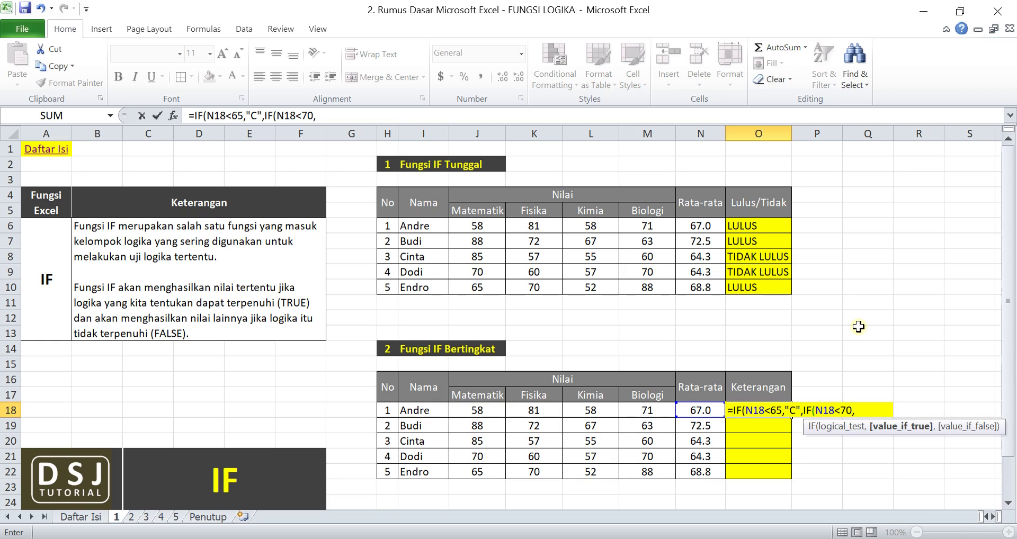
type("\"B\"")
type(",")
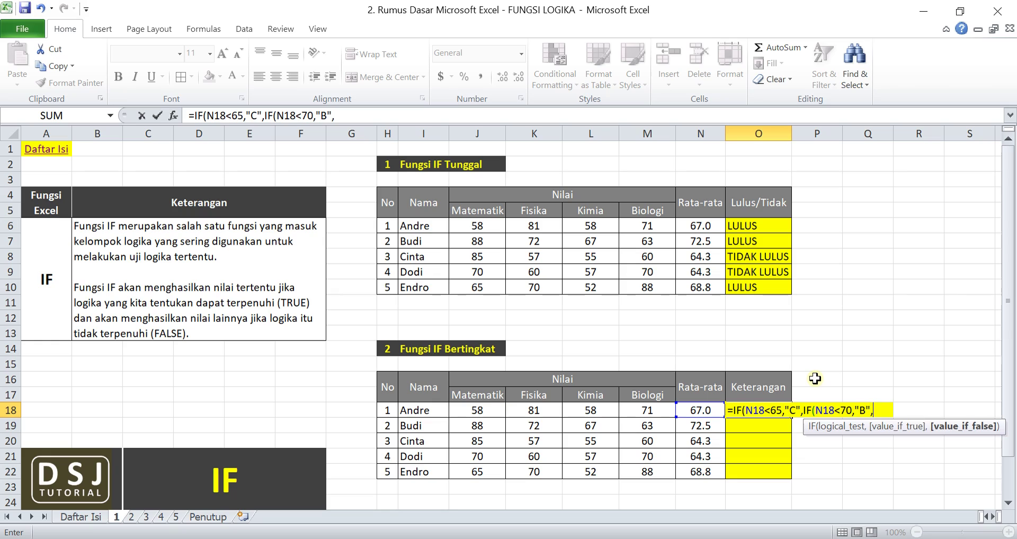
type("\"A\")")
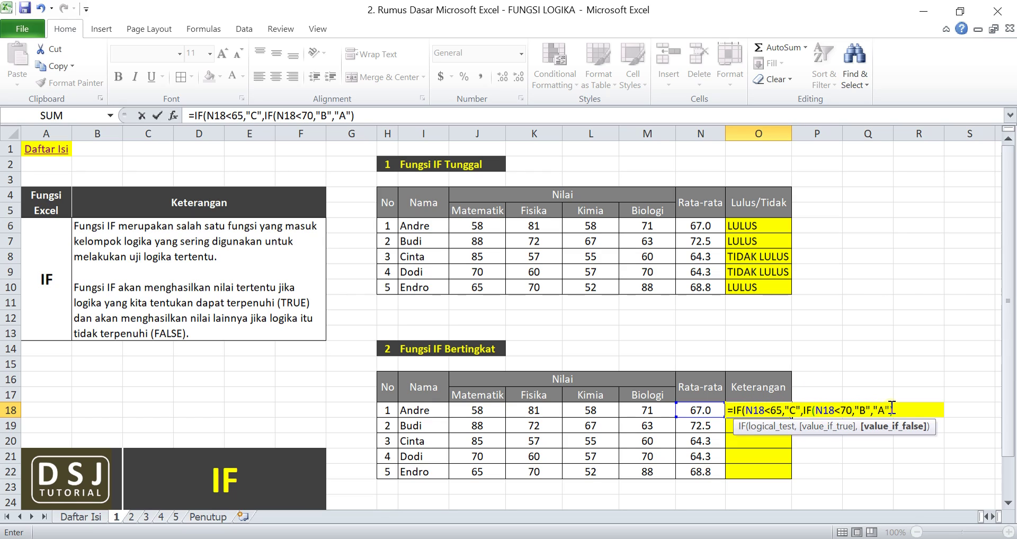
type(")")
key("Return")
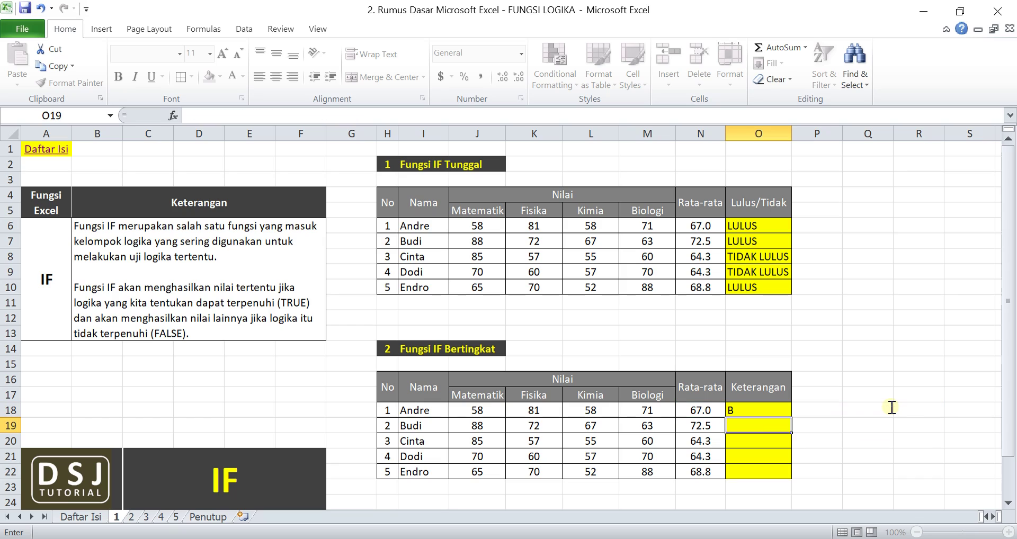
Copy the nested IF formula from O18 into O19:O22 as formulas only.
left_click(777, 410)
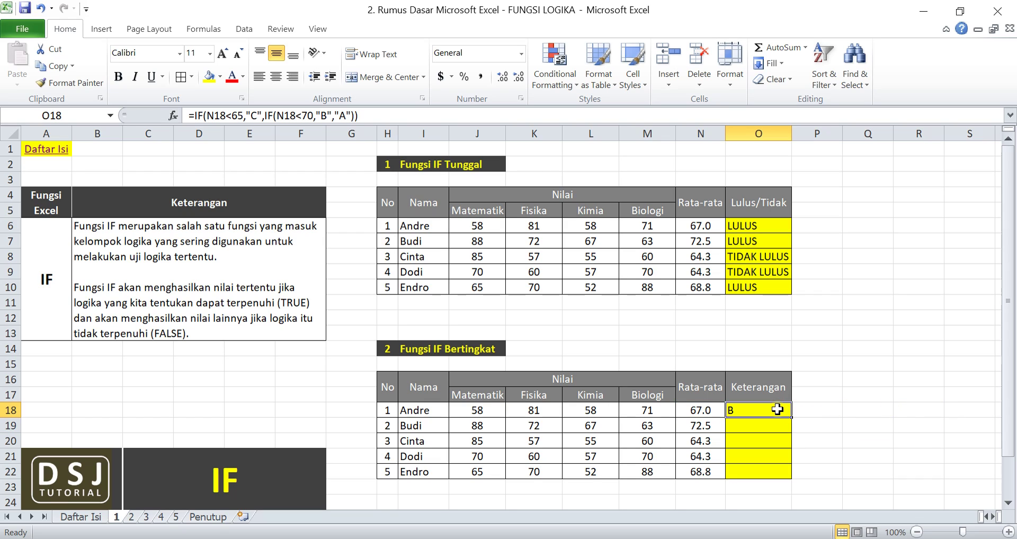
double_click(778, 410)
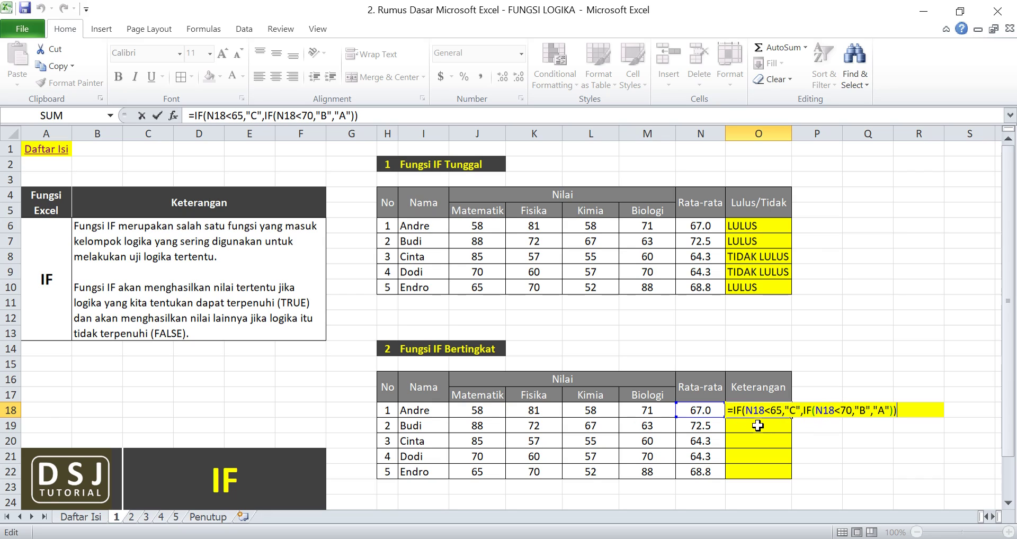
key("ctrl+Return")
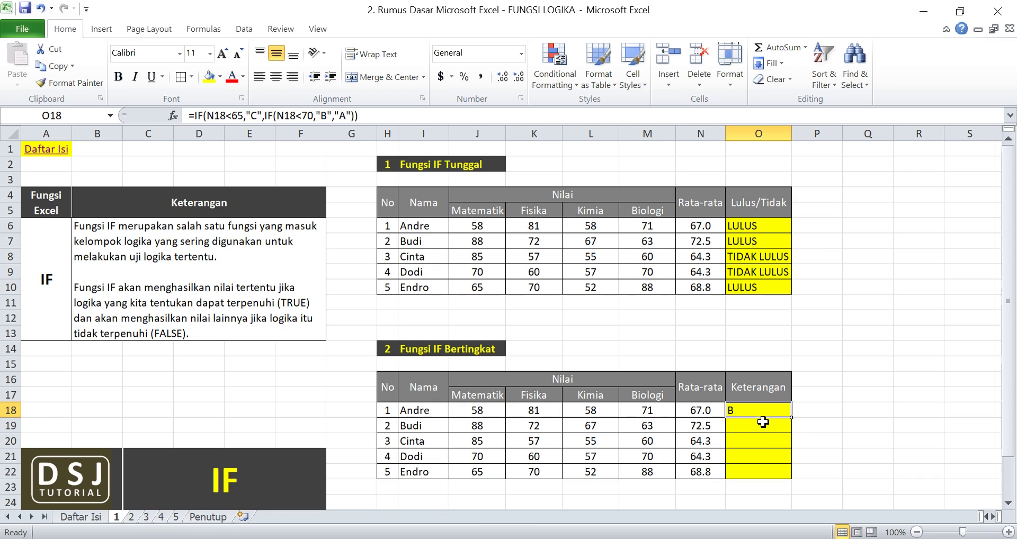
key("ctrl+c")
left_click_drag(763, 422, 764, 469)
right_click(764, 471)
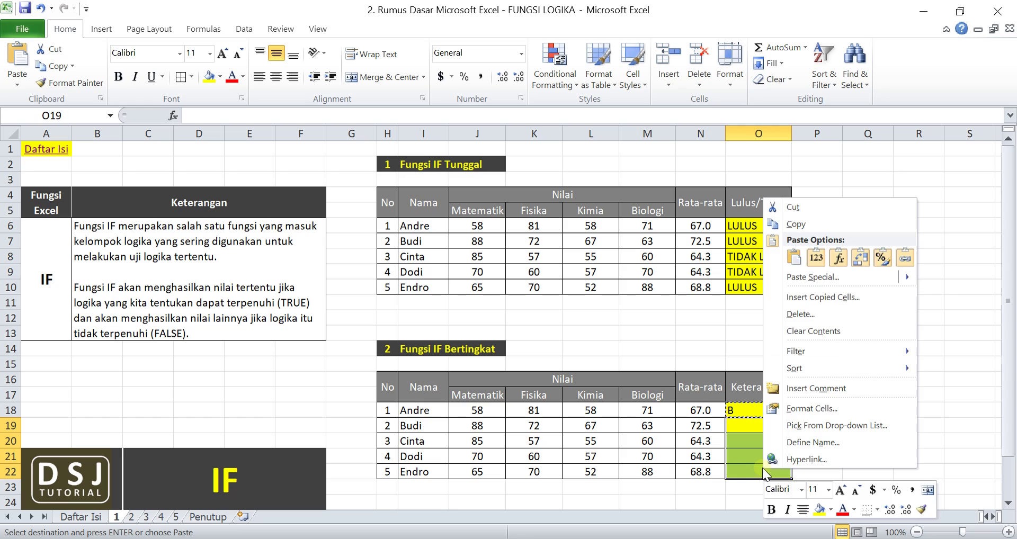
left_click(838, 258)
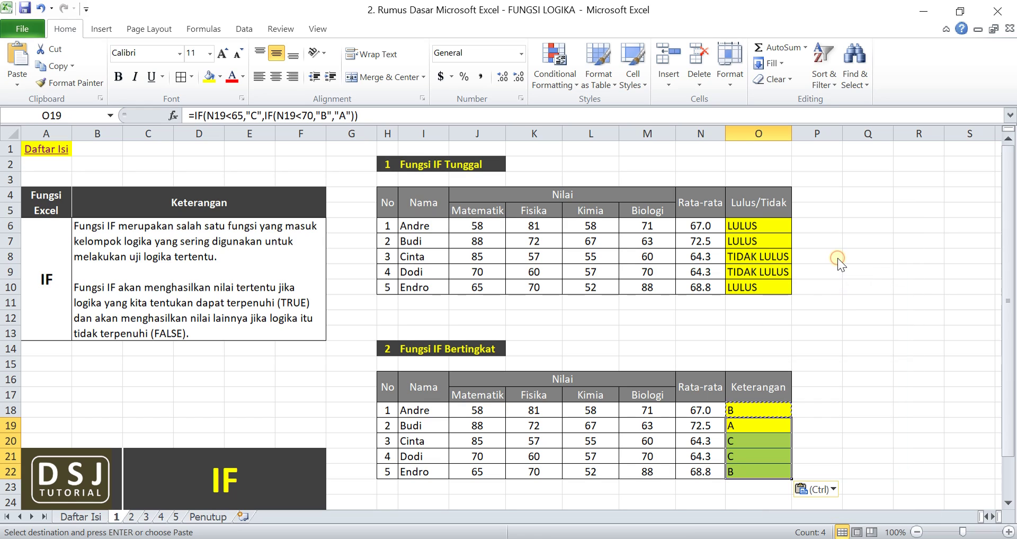
key("Escape")
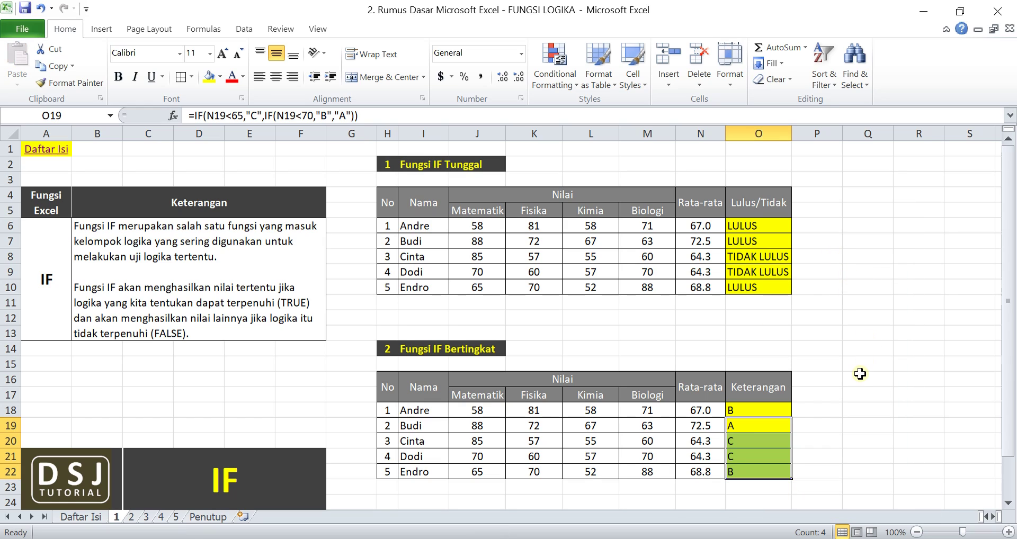
left_click(860, 375)
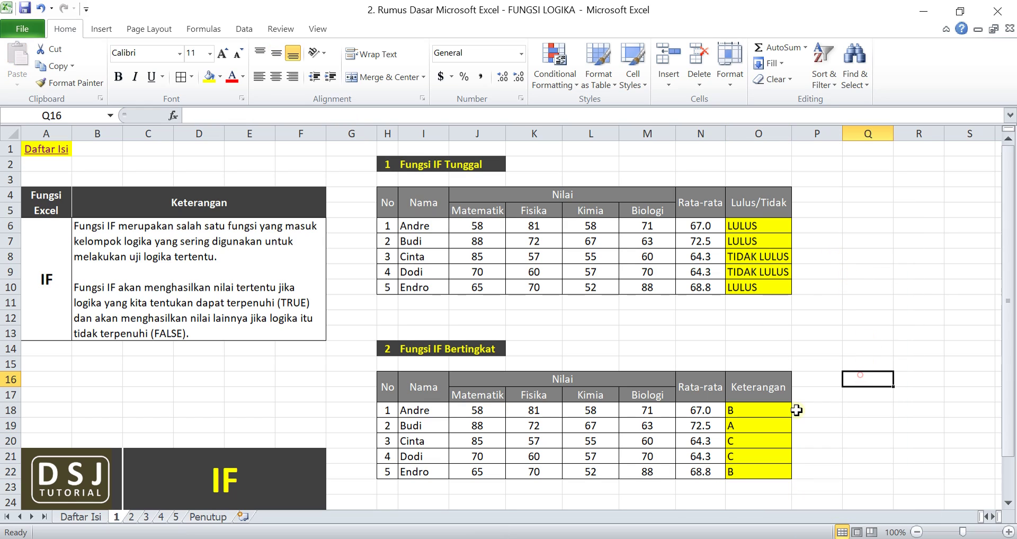
Examine the nested IF formulas in O20, O18 and O19 against their average scores, leaving them unedited.
left_click(759, 437)
double_click(758, 441)
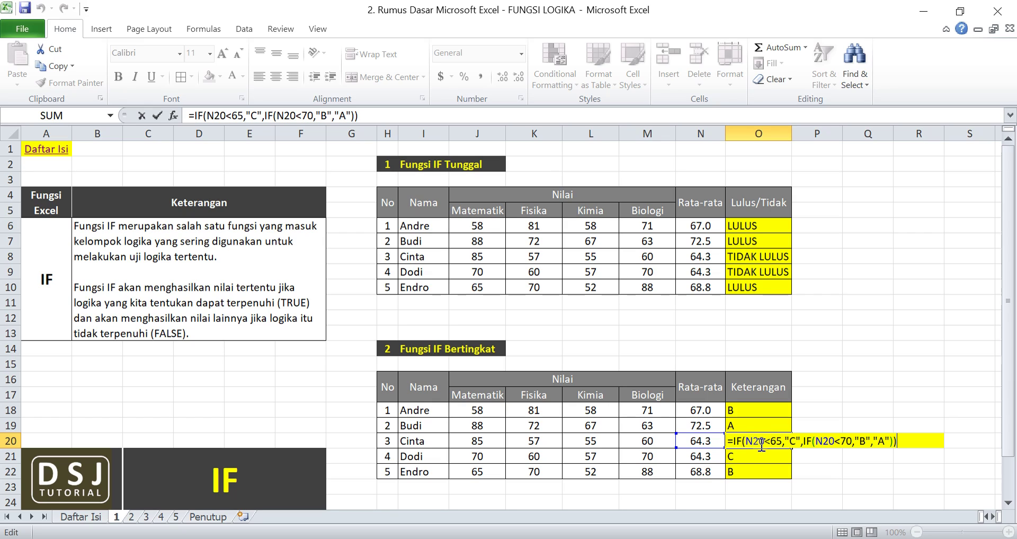
key("Escape")
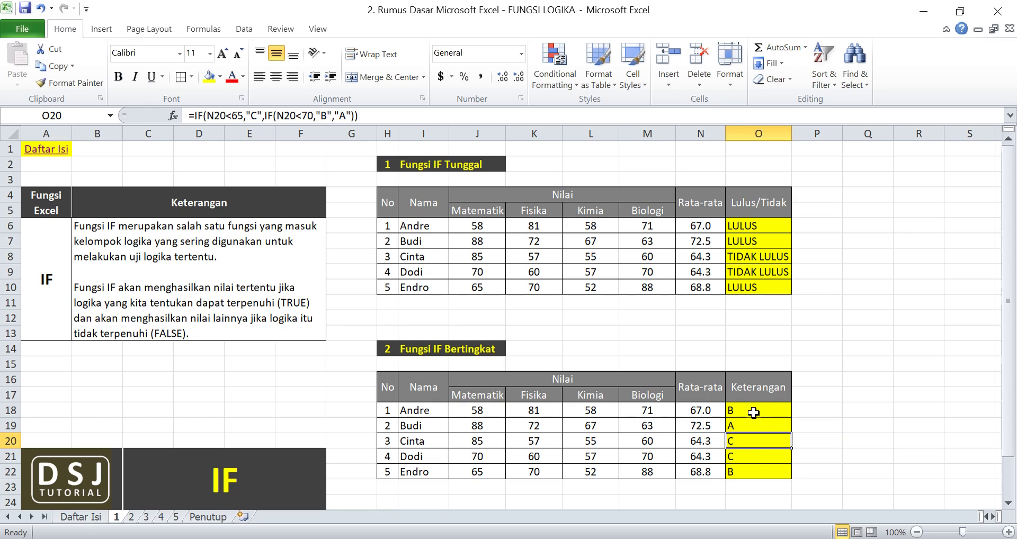
left_click(754, 412)
double_click(753, 411)
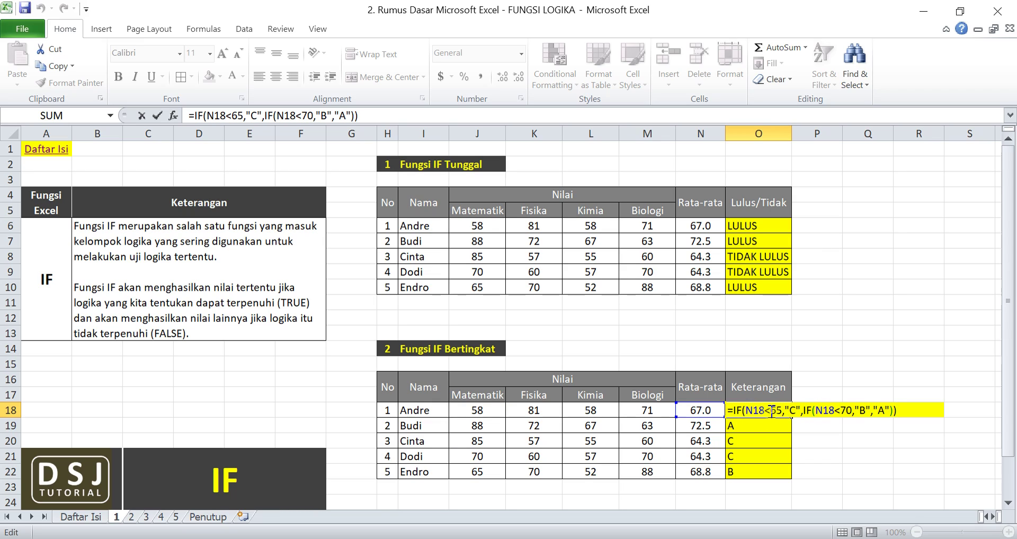
key("Escape")
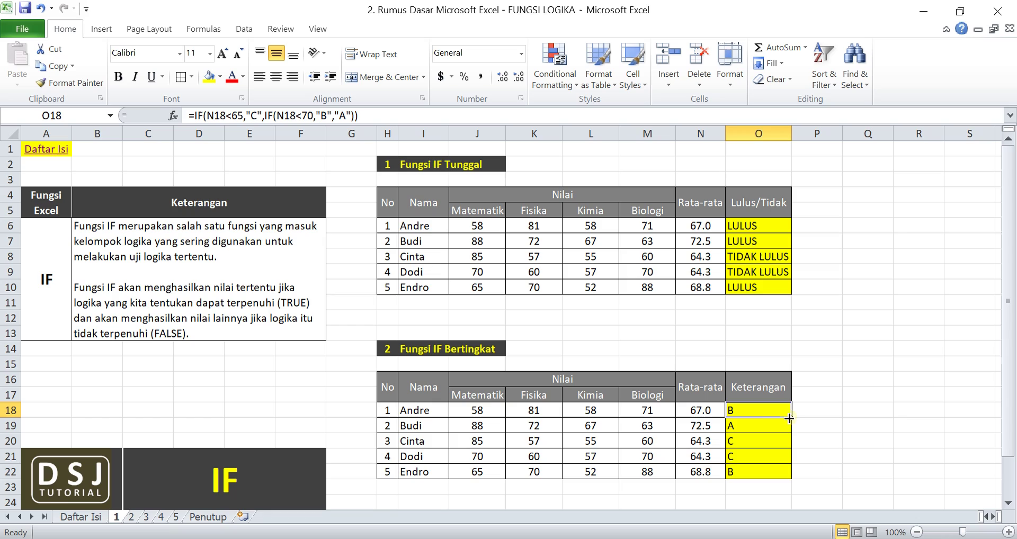
left_click(748, 426)
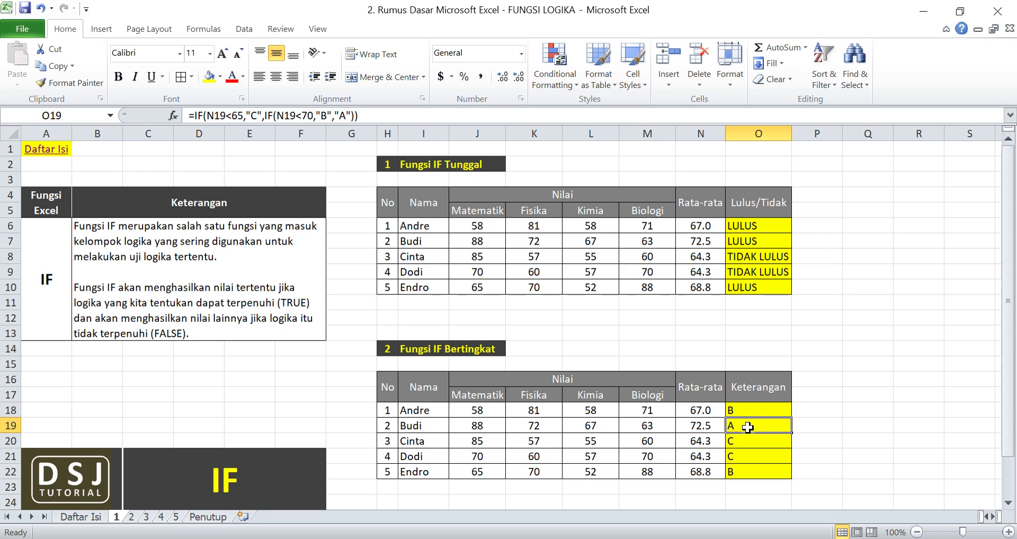
double_click(748, 426)
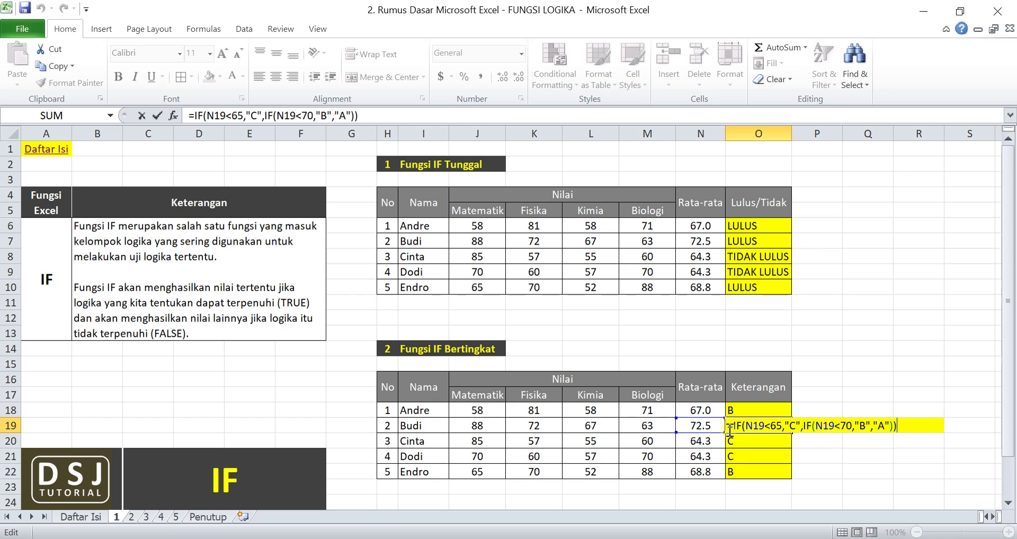
key("ctrl+Return")
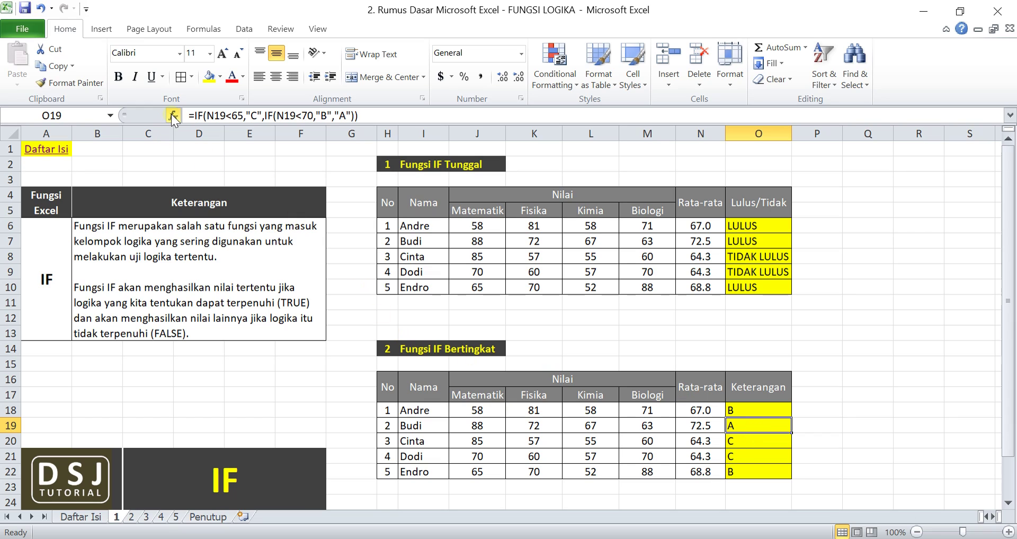
Return to the Daftar Isi sheet and follow its link to the Fungsi IFERROR sheet.
left_click(63, 154)
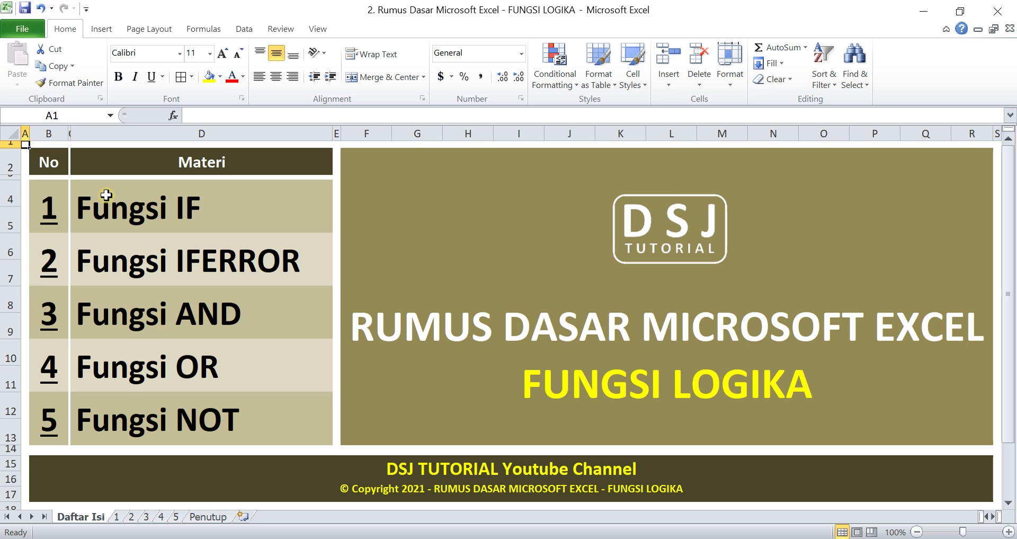
left_click(55, 262)
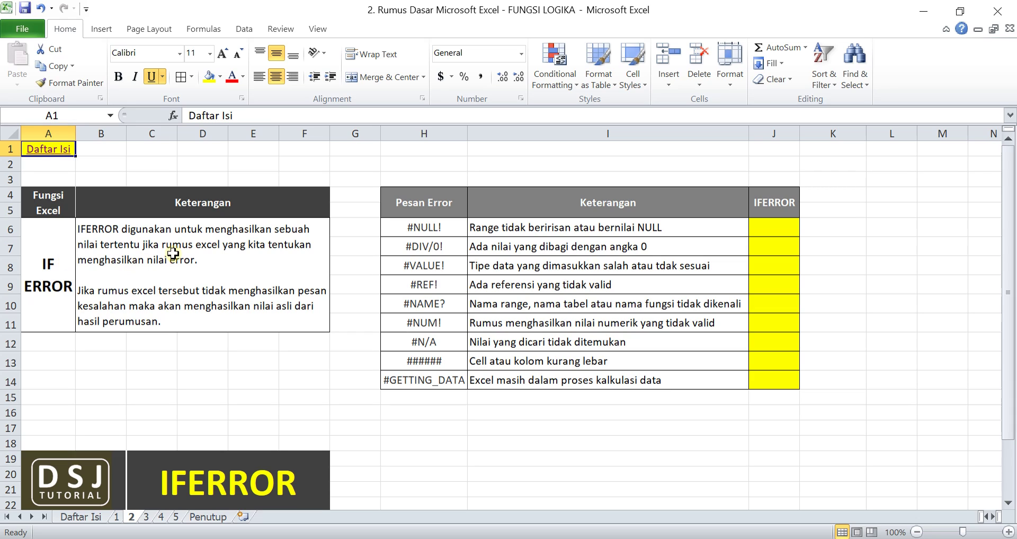
Look over the error messages in H6:H14, temporarily narrow column H, and auto-fit its width again.
left_click(427, 228)
left_click_drag(427, 228, 442, 373)
left_click(429, 229)
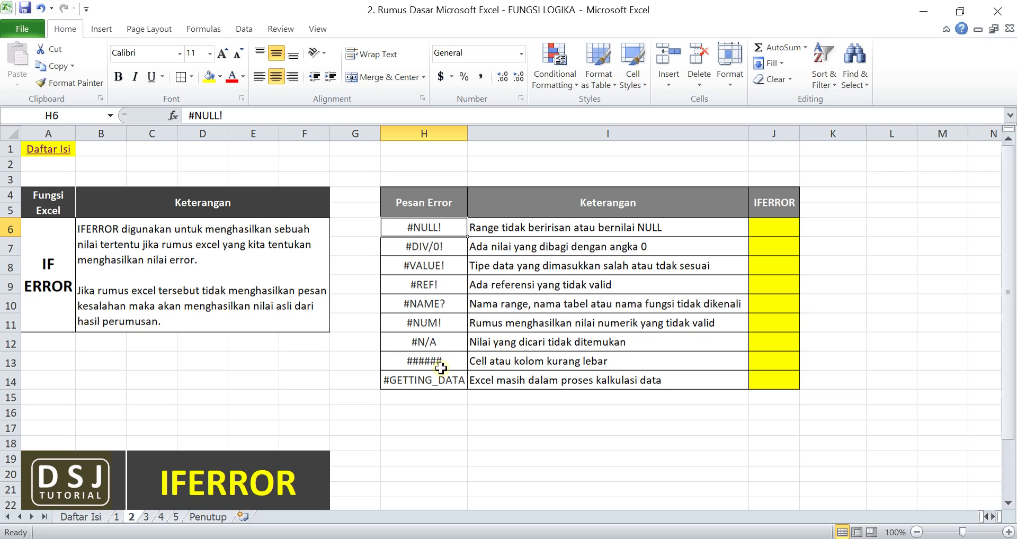
left_click_drag(467, 133, 443, 134)
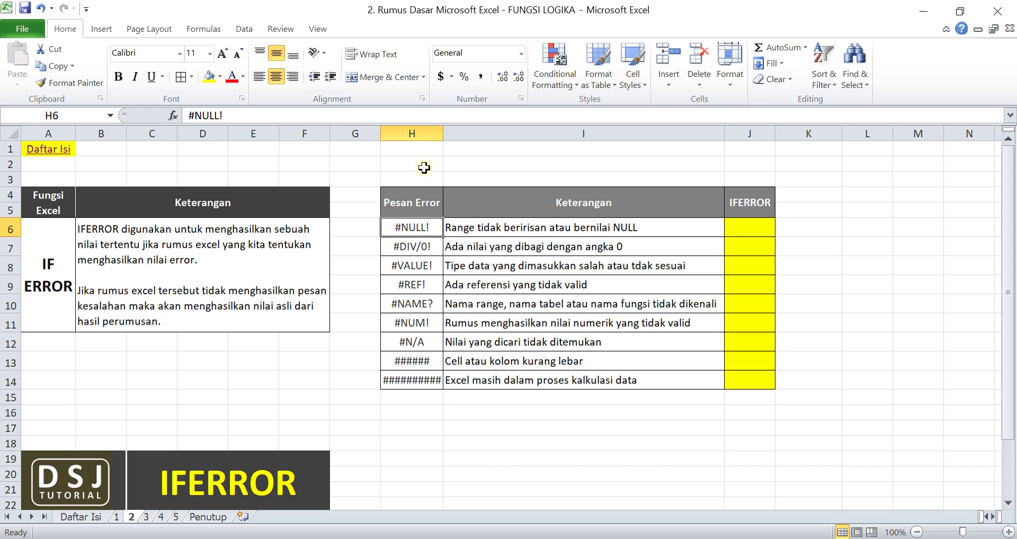
double_click(440, 134)
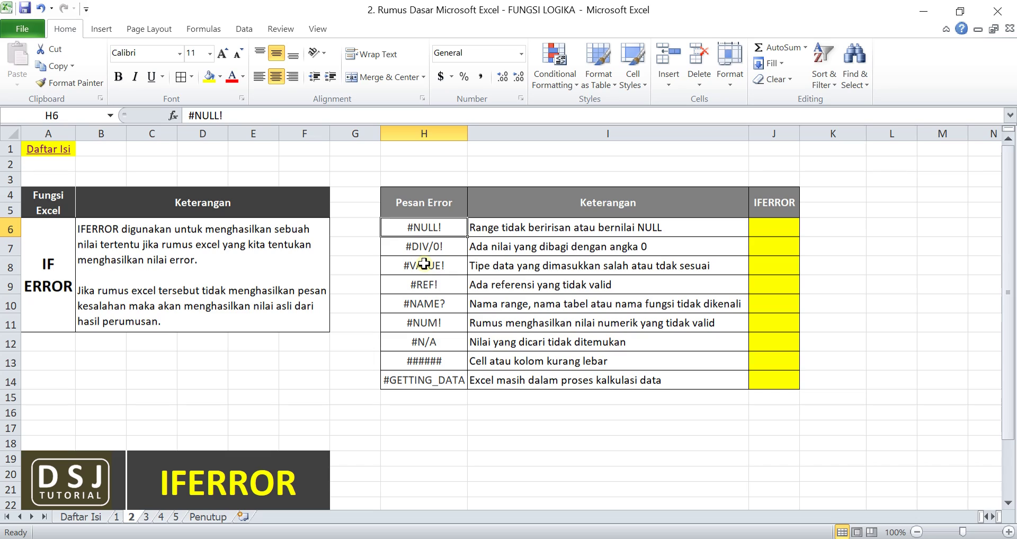
Start an IFERROR formula in J6.
left_click(762, 225)
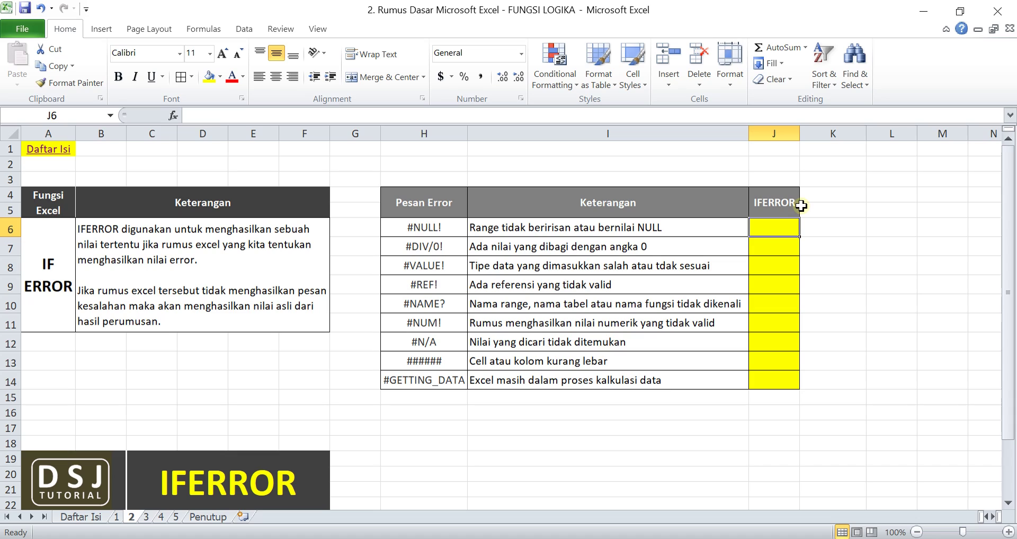
type("=IF")
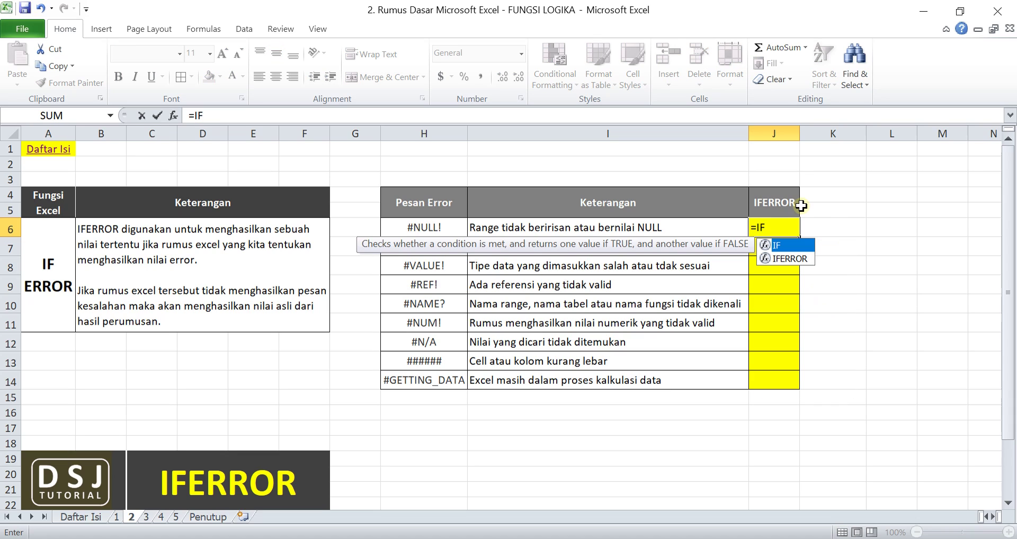
key("Down")
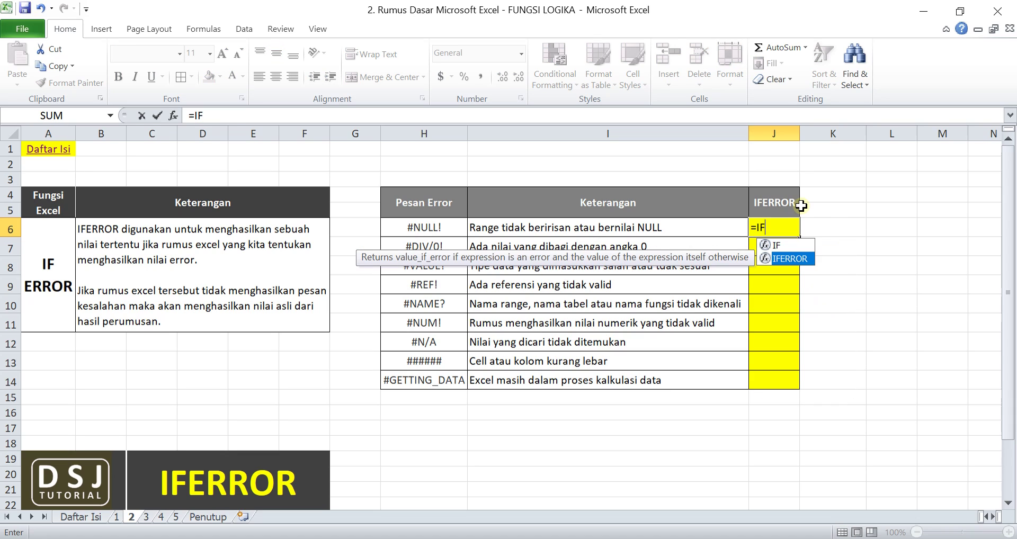
key("Tab")
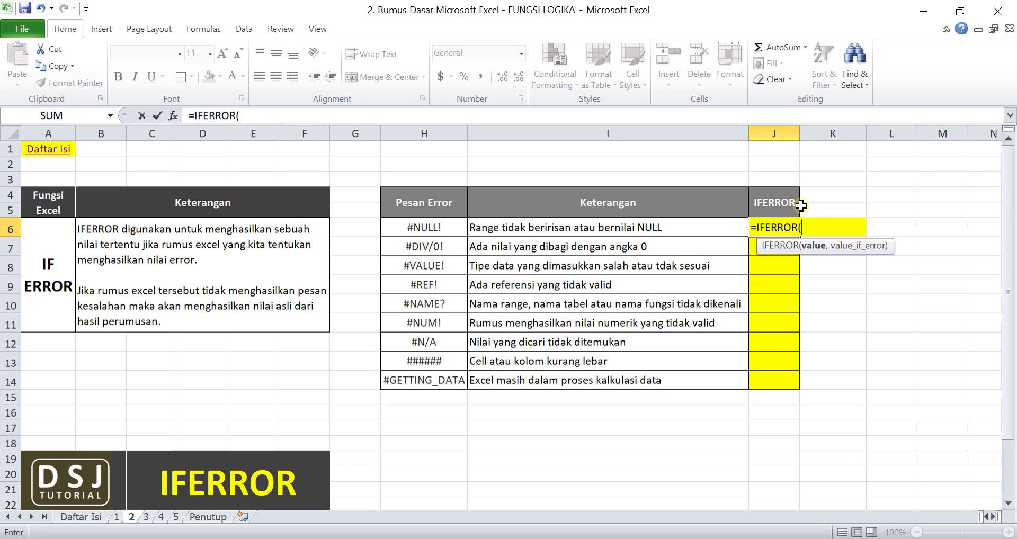
type("SUM")
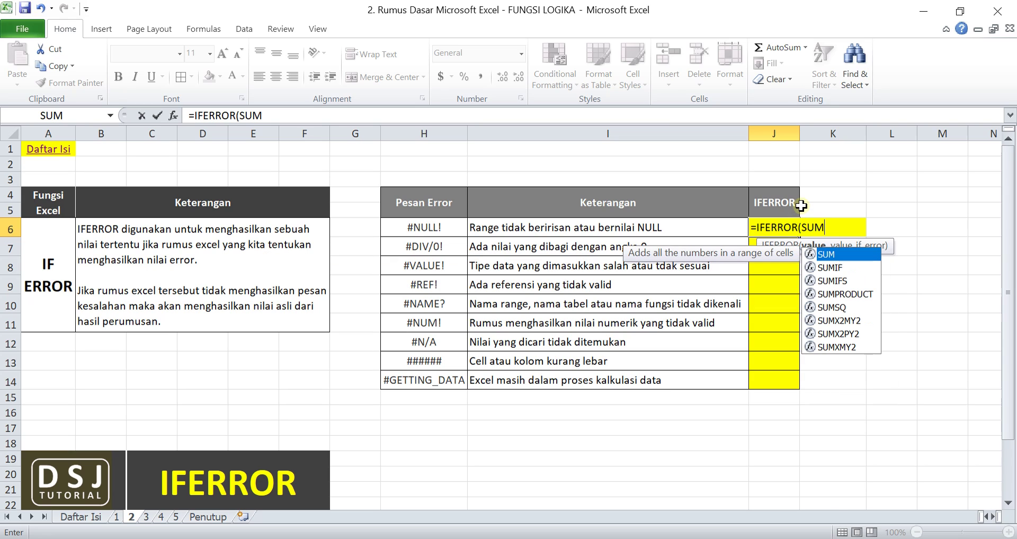
key("BackSpace")
key("BackSpace")
key("BackSpace")
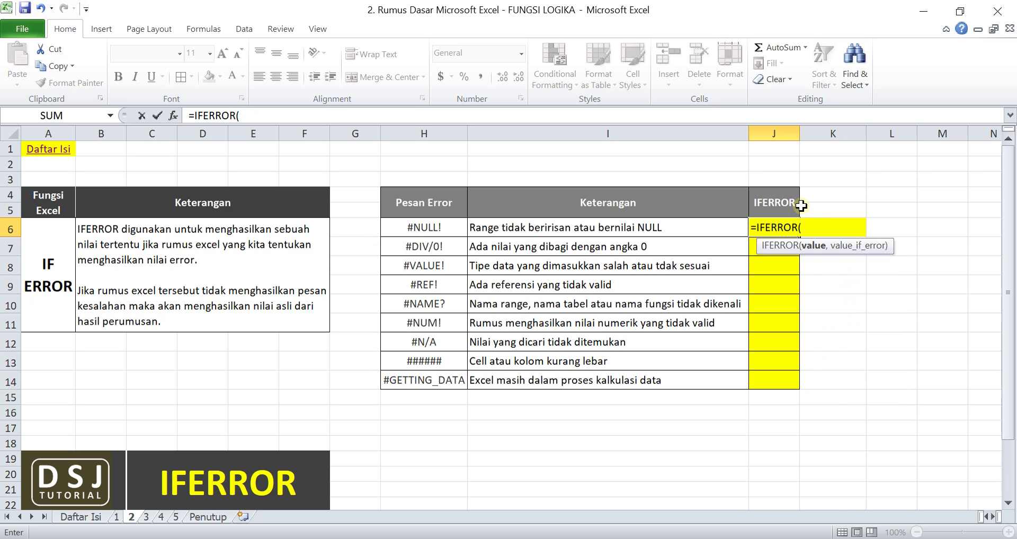
type("IF")
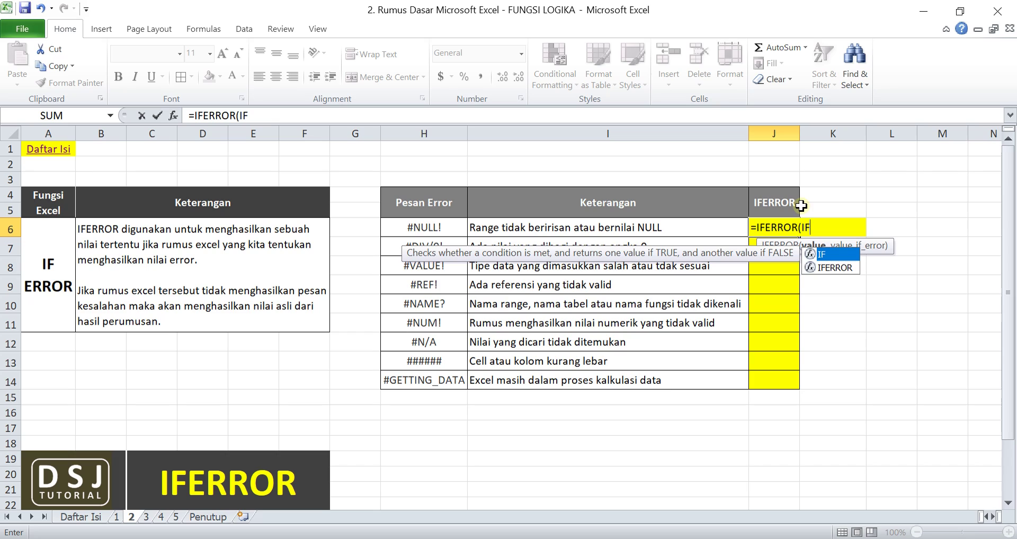
key("BackSpace")
key("BackSpace")
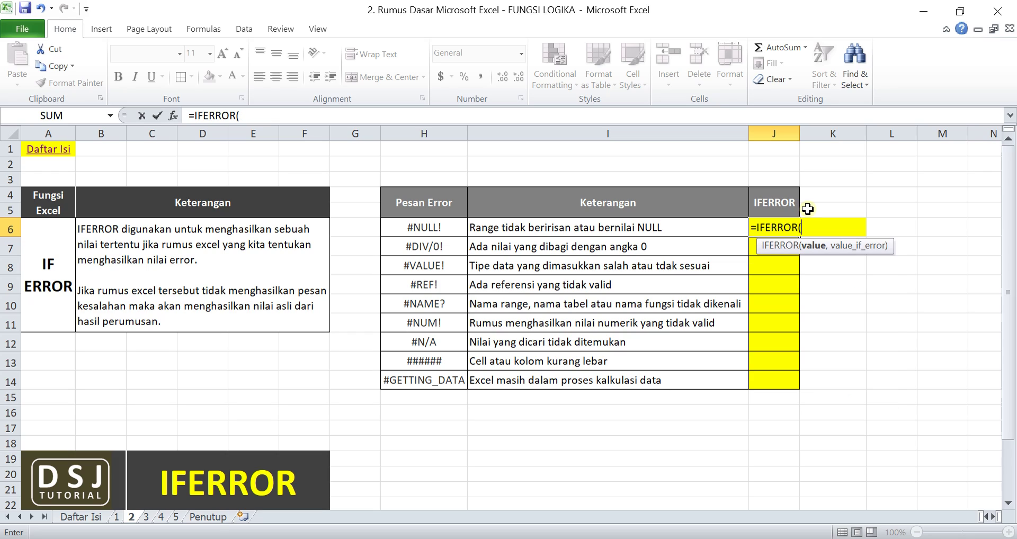
Complete the IFERROR formula in J6 with H6 as the value and "-" as the value if error.
left_click(456, 229)
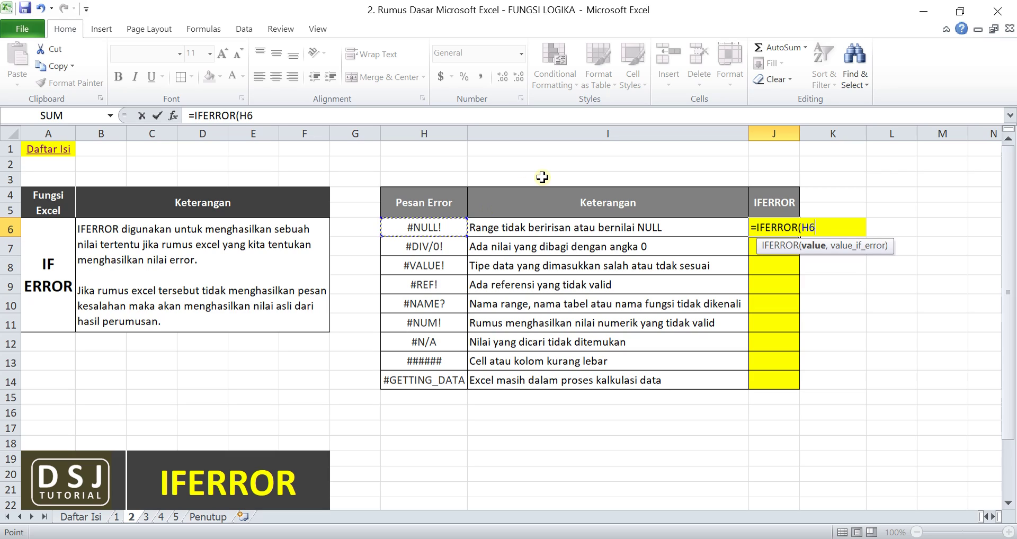
type(",")
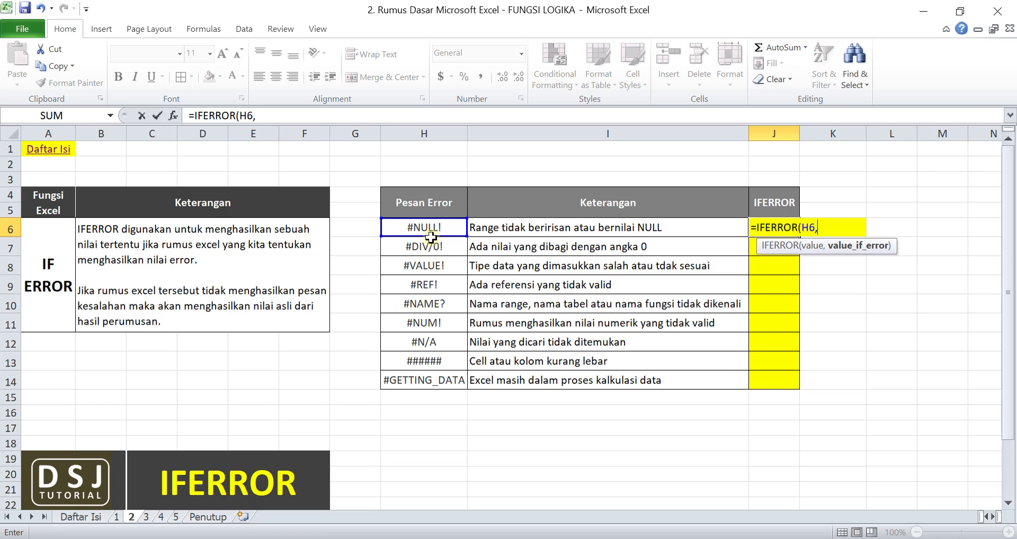
type("\"")
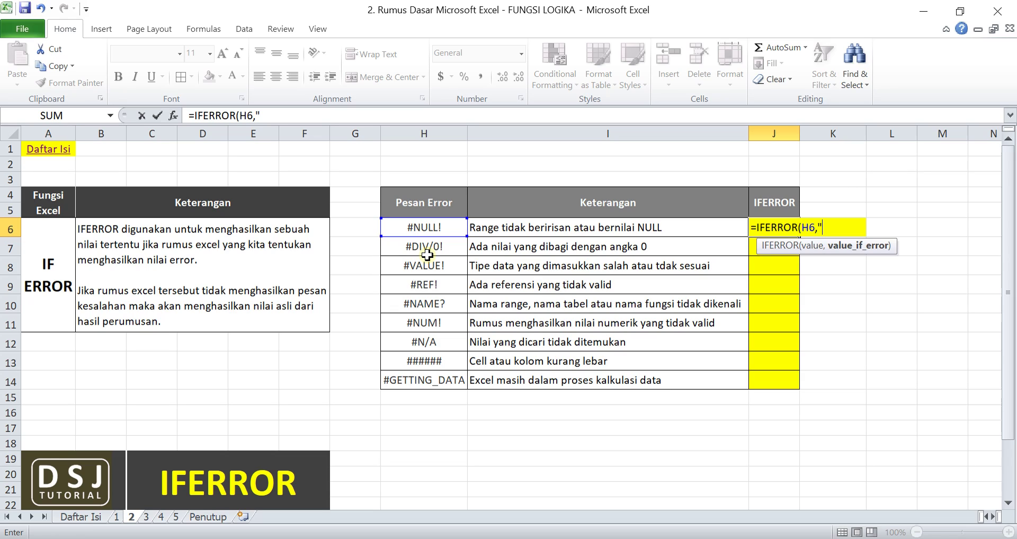
key("BackSpace")
type("\"-\")")
key("Return")
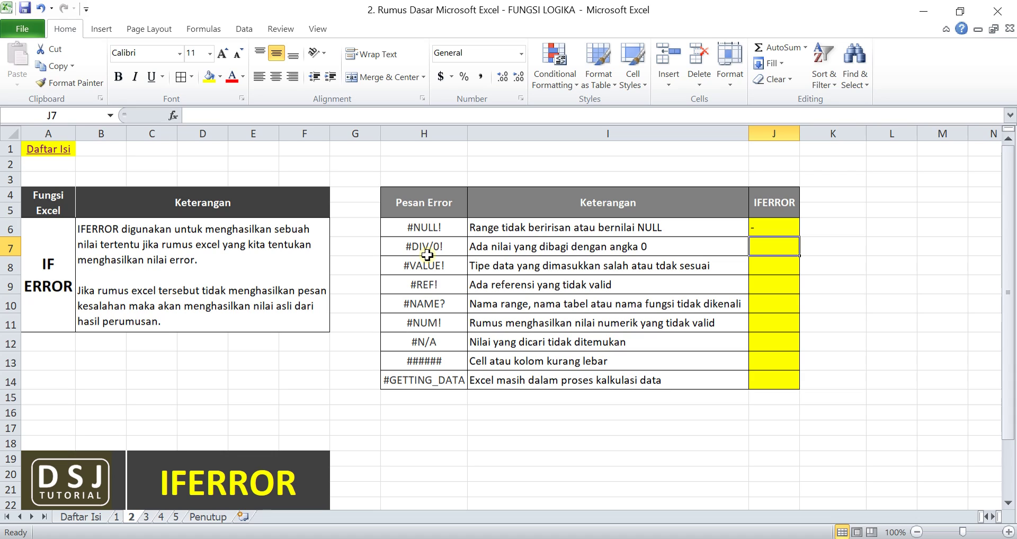
Enter an IFERROR formula in J7 with H7 as the value and "Ada Error" as the value if error, and begin a formula in J8.
type("=IF")
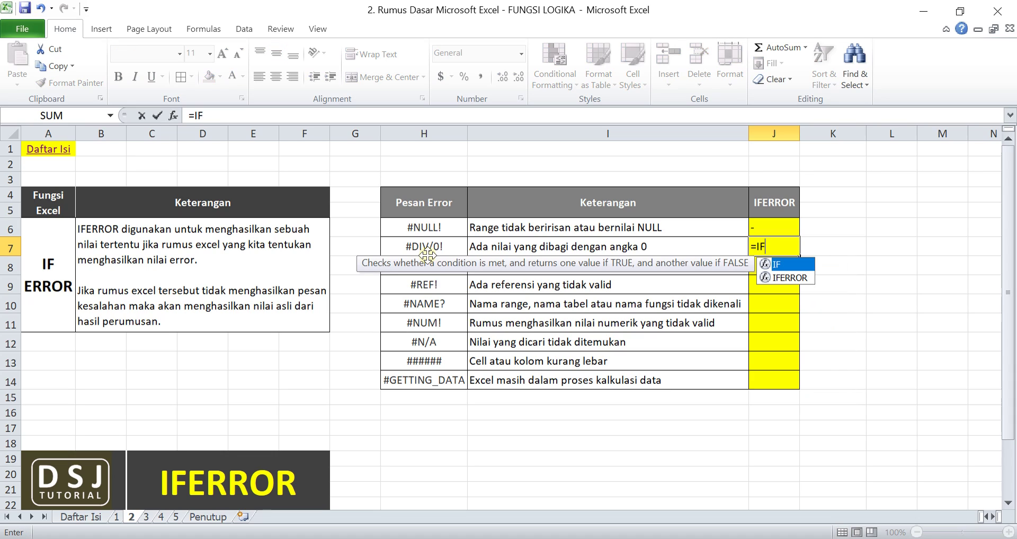
type("ERROR(")
left_click(427, 256)
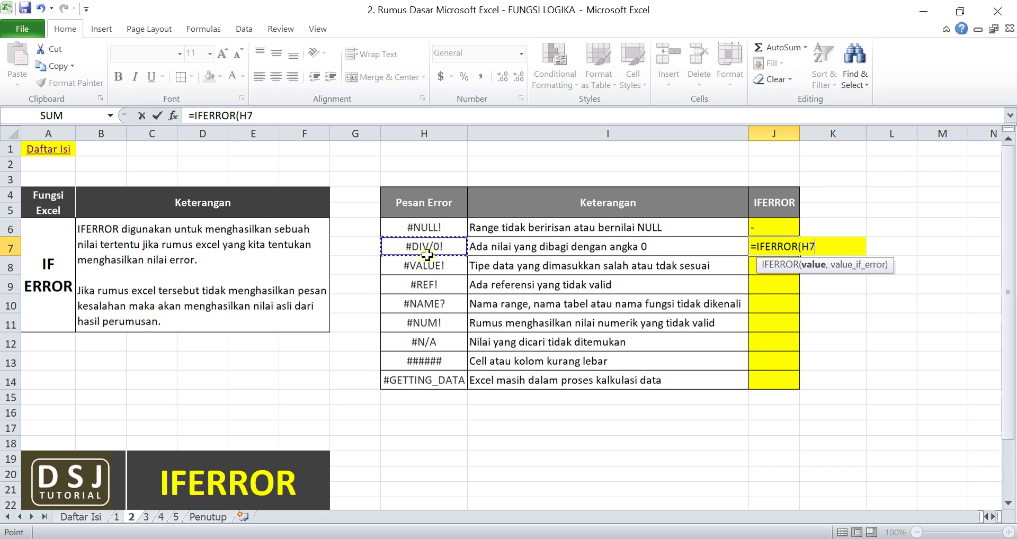
type(",")
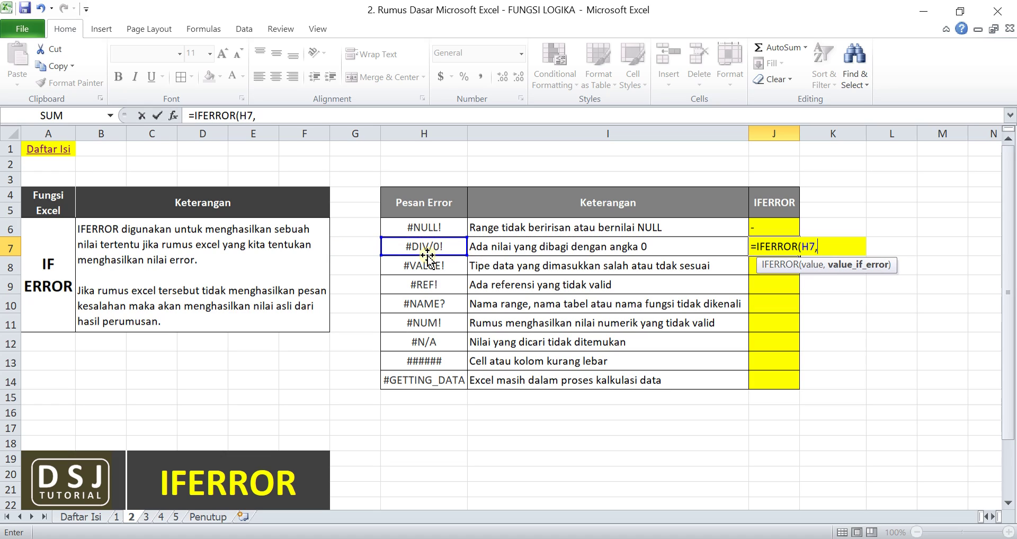
type("\"Ad")
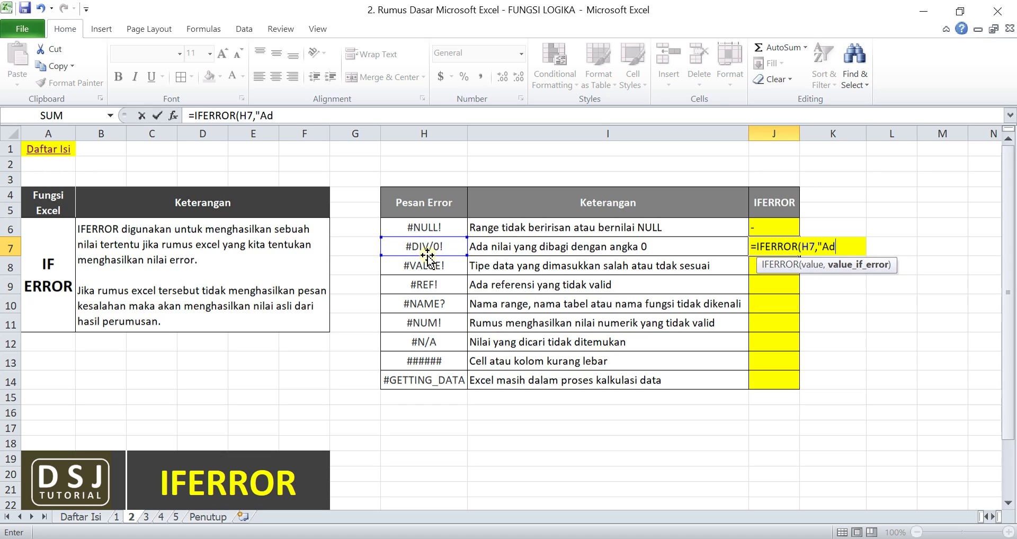
type("a E")
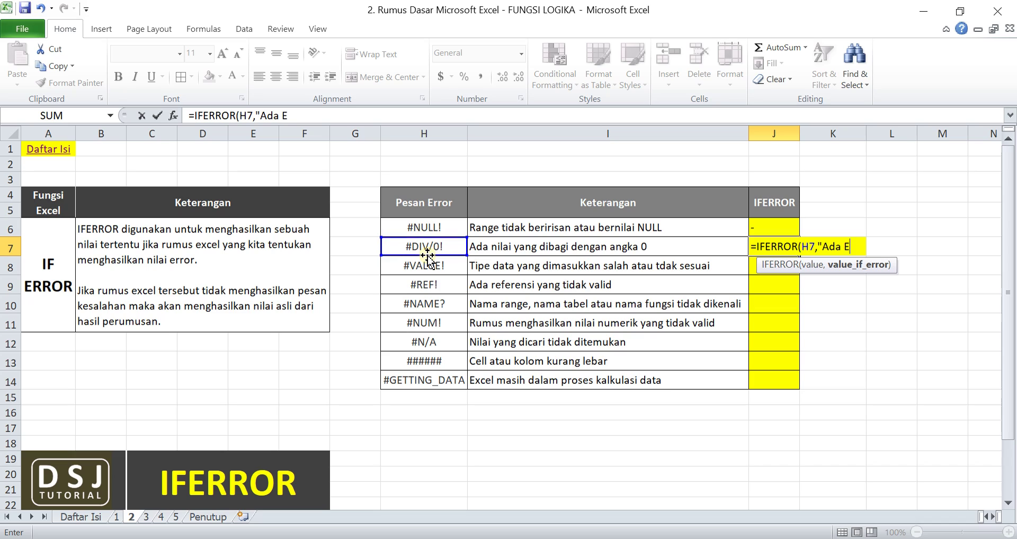
type("rror\")")
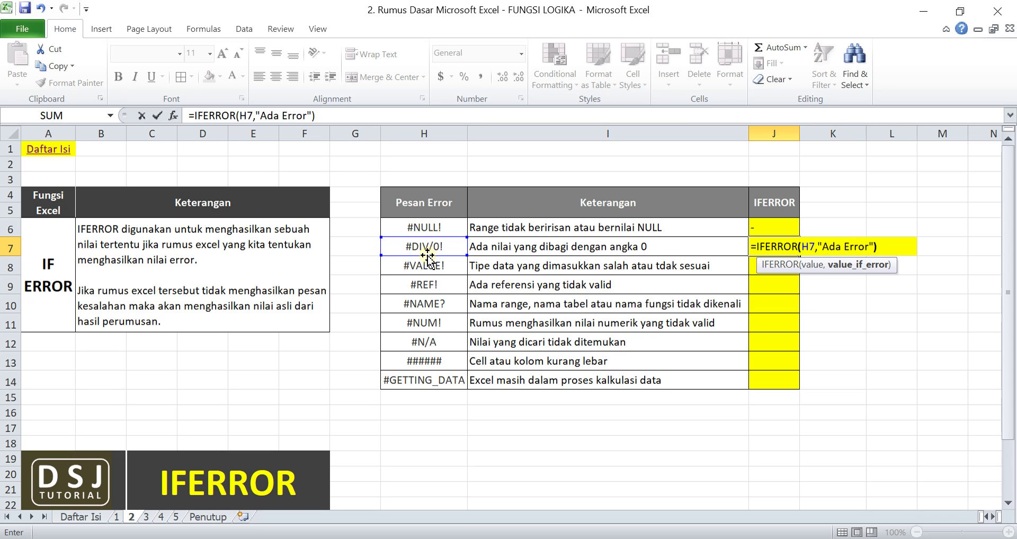
key("Return")
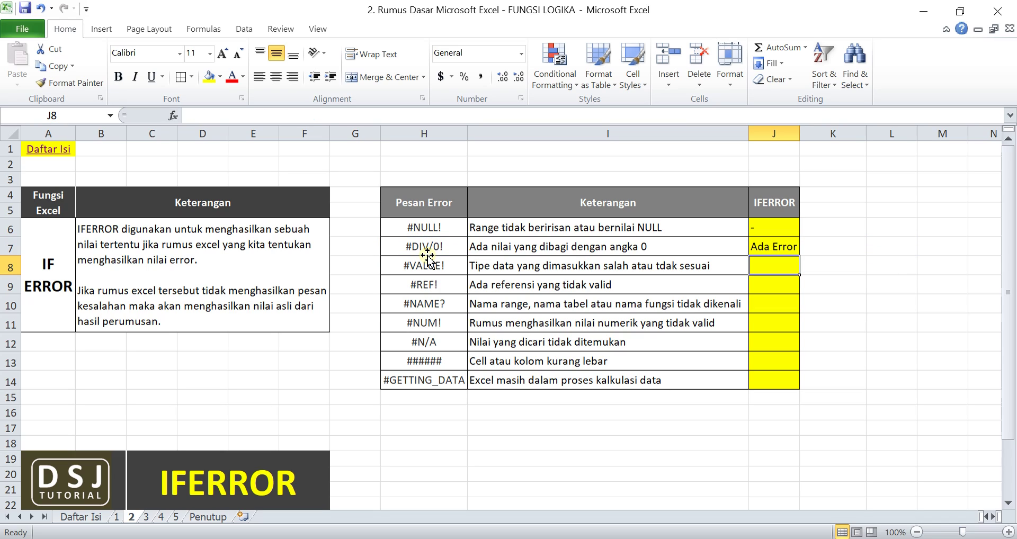
type("=")
left_click(427, 255)
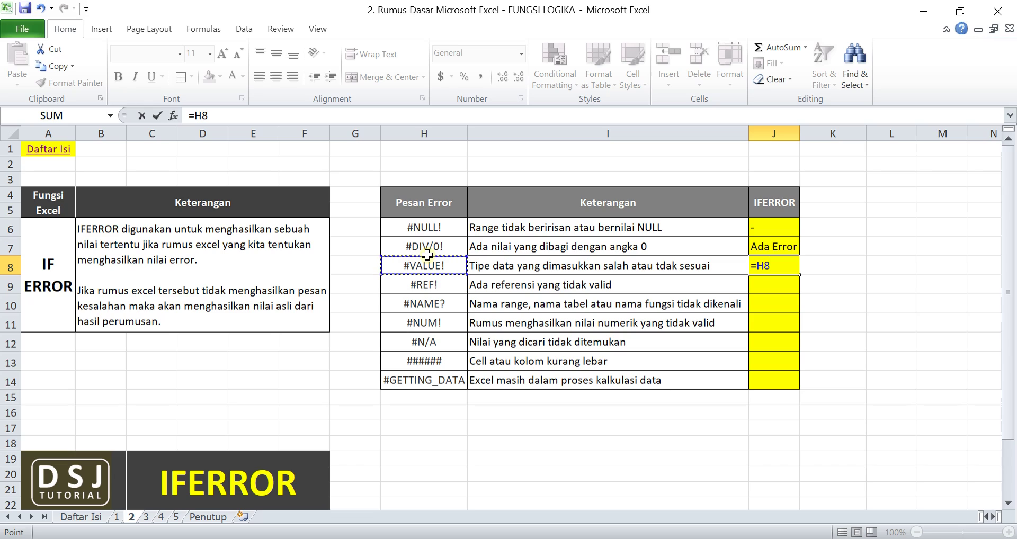
key("BackSpace")
key("BackSpace")
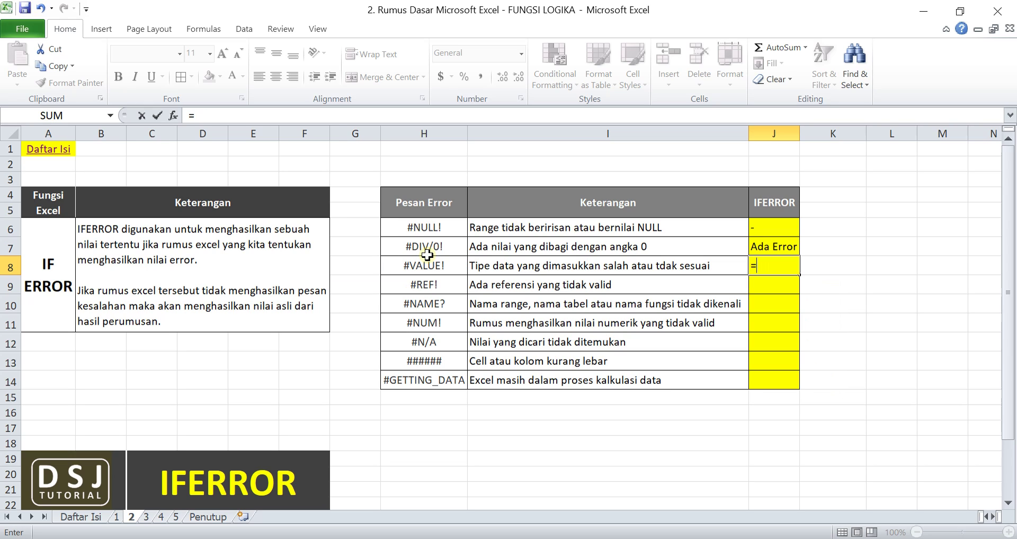
Complete the IFERROR formula in J8 with H8 as the value and 0 as the value if error.
type("IFERROR(")
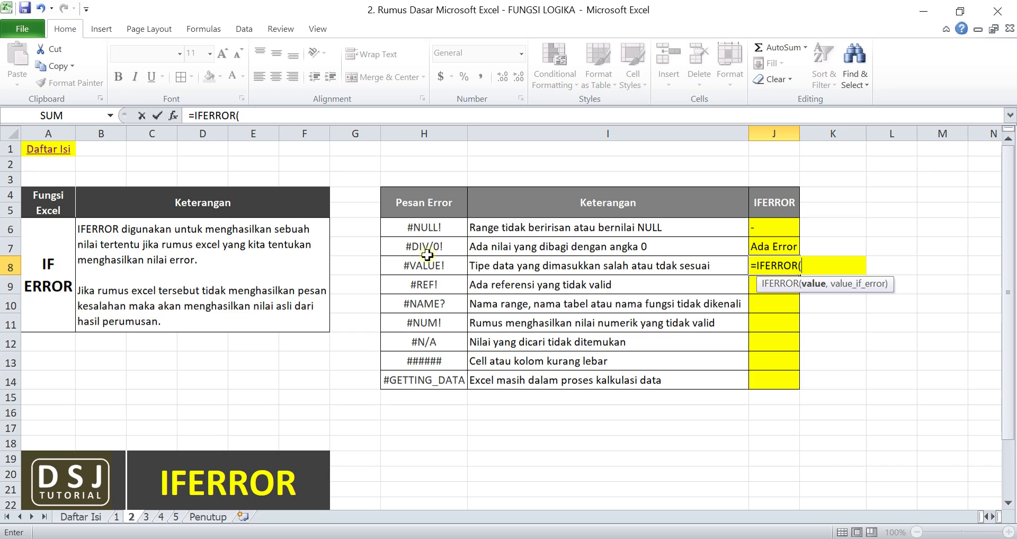
left_click(427, 256)
type(",")
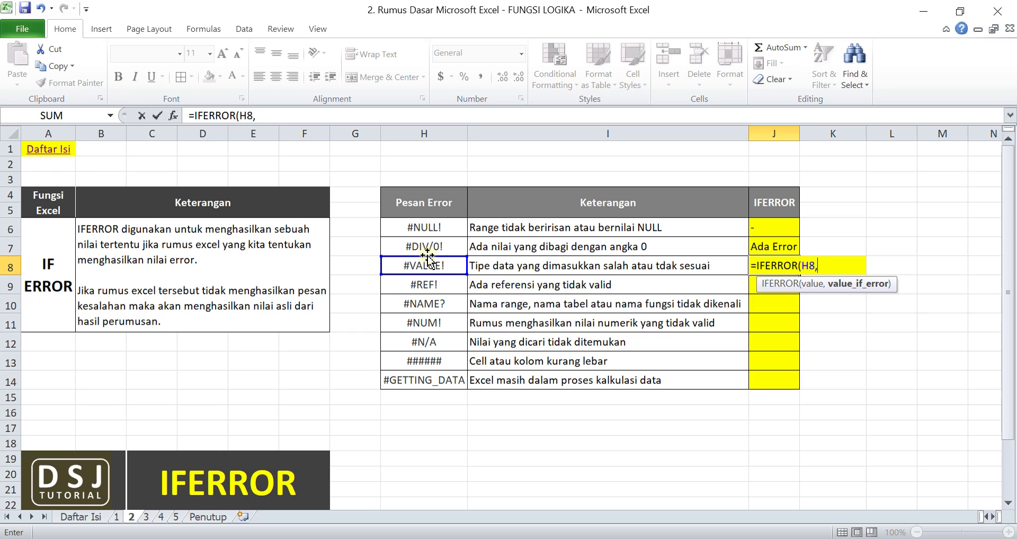
type("0)")
key("Return")
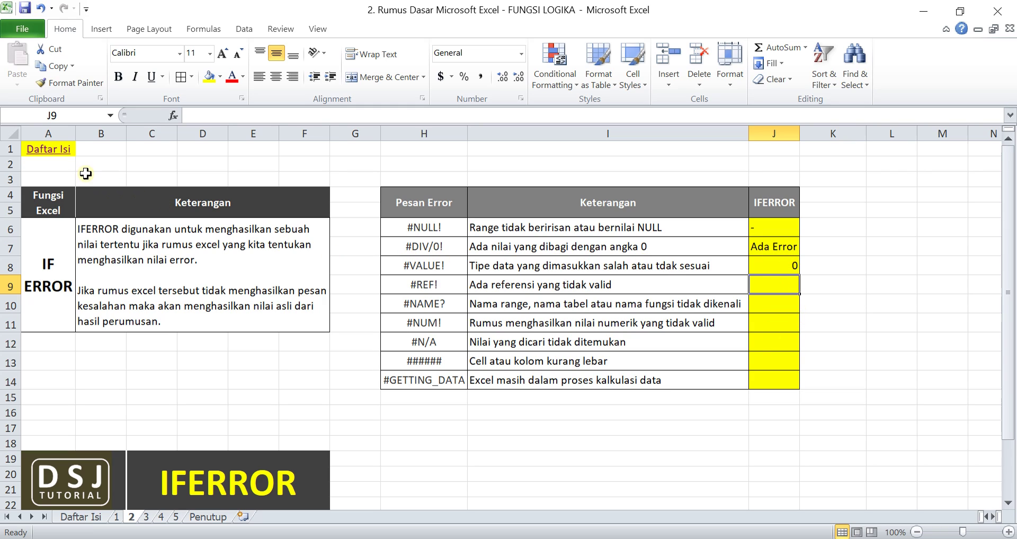
Return to the Daftar Isi sheet, follow its link to the Fungsi AND sheet, and look over the condition rows H8:J8 and H7:J7.
left_click(57, 153)
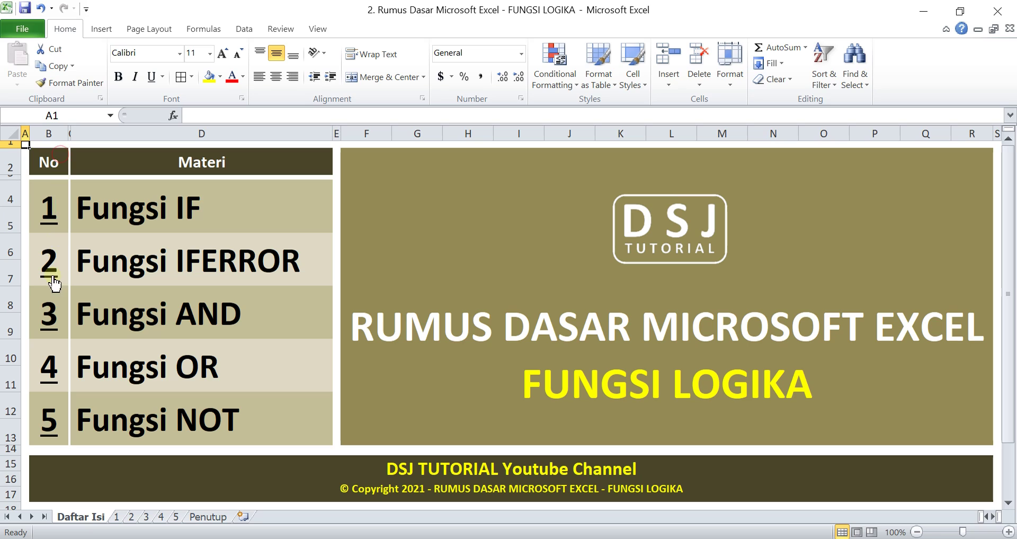
left_click(42, 307)
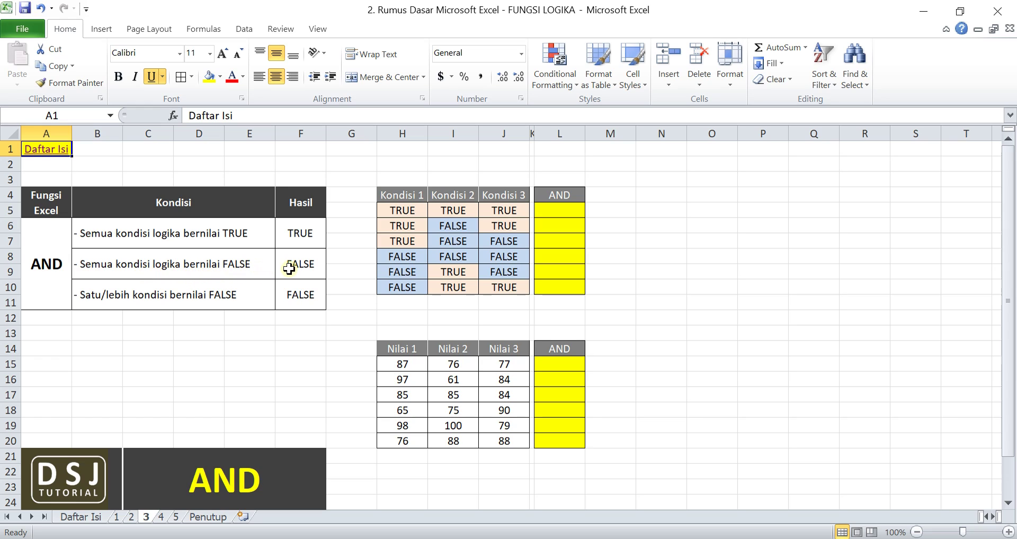
left_click_drag(403, 256, 506, 257)
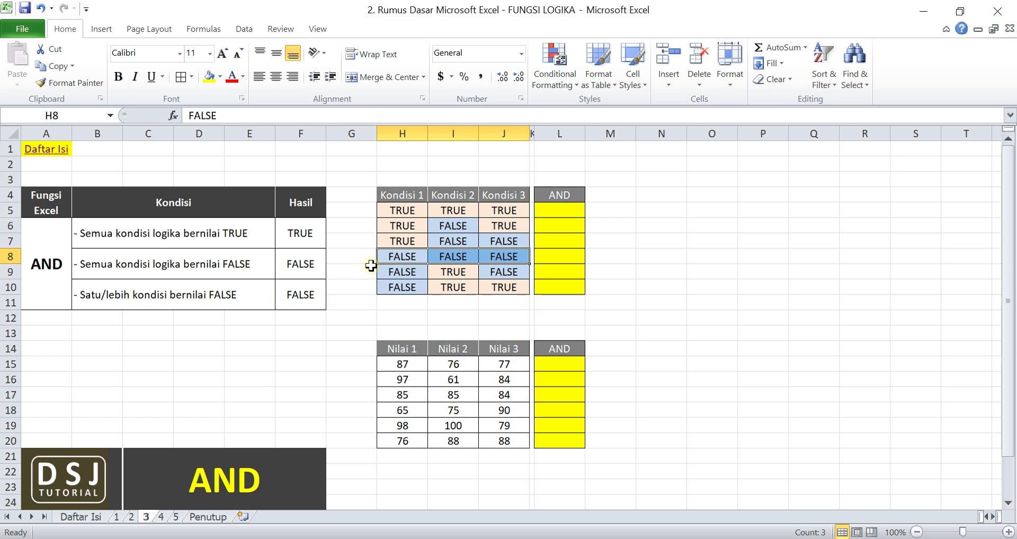
left_click_drag(411, 241, 482, 243)
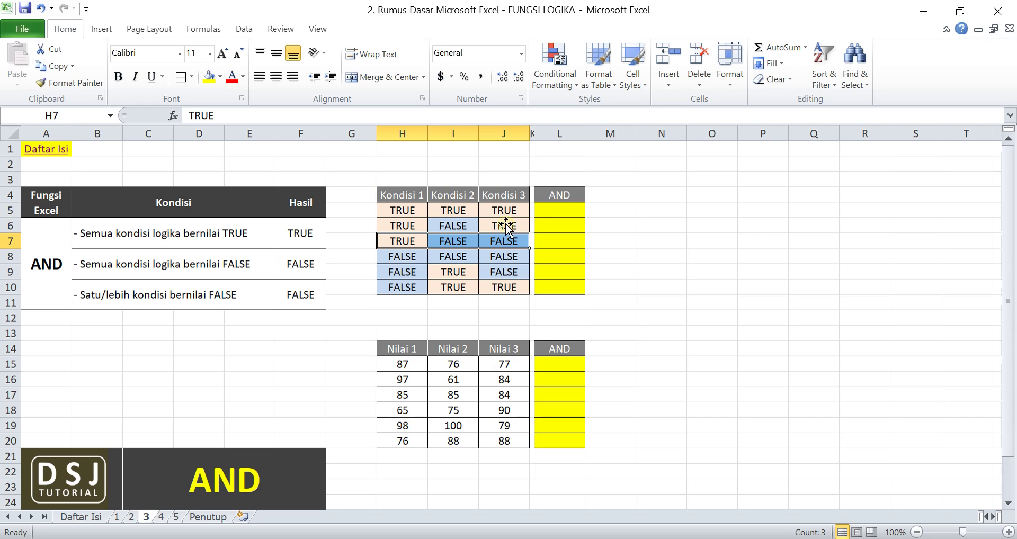
Enter an AND formula in L5 that tests H5, I5 and J5, and begin a formula in L6.
left_click(538, 211)
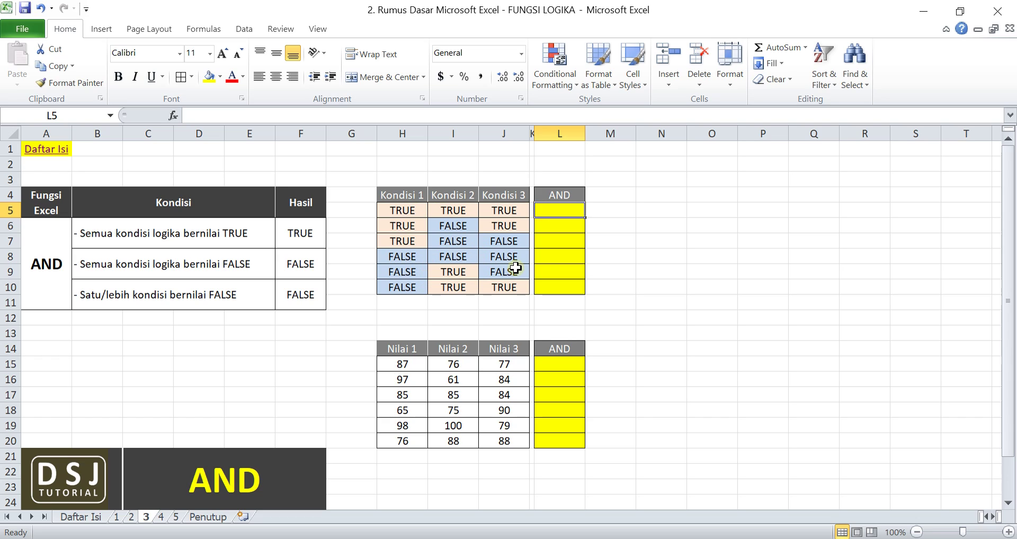
type("=")
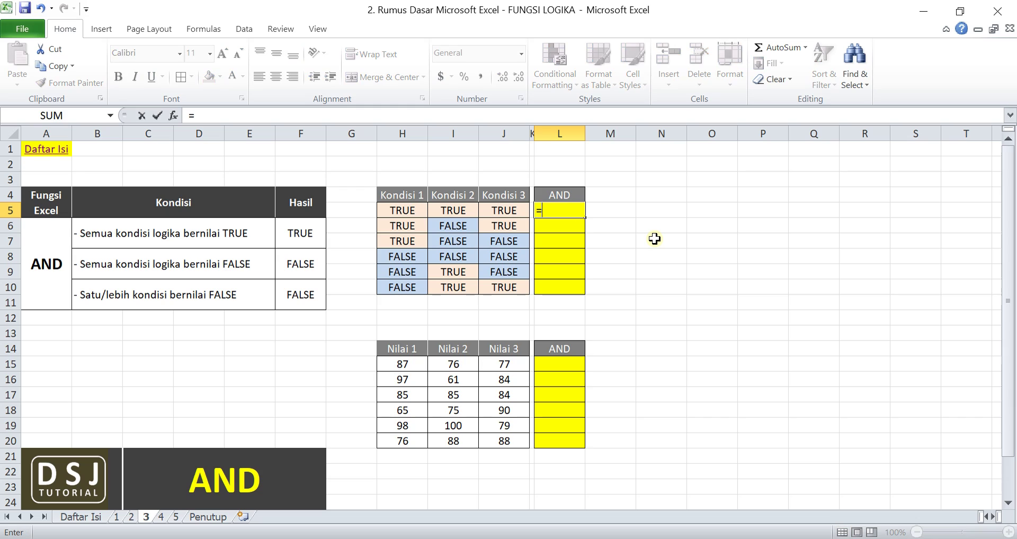
type("and")
key("Tab")
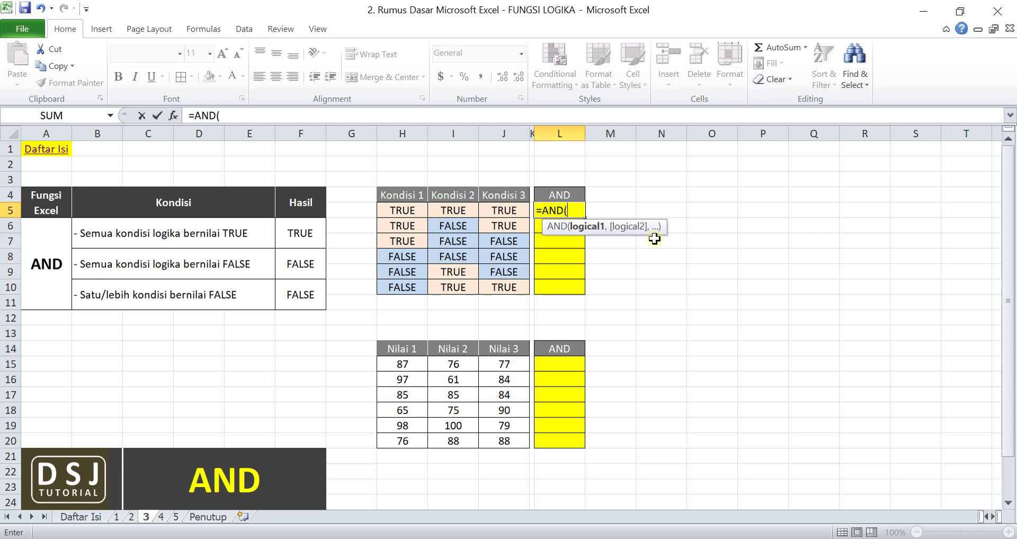
left_click(413, 212)
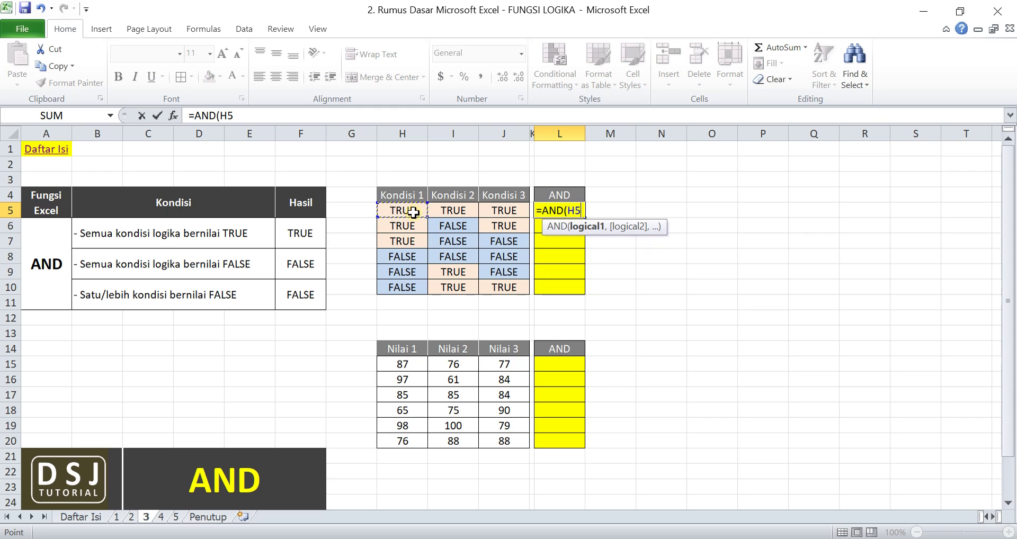
type(",")
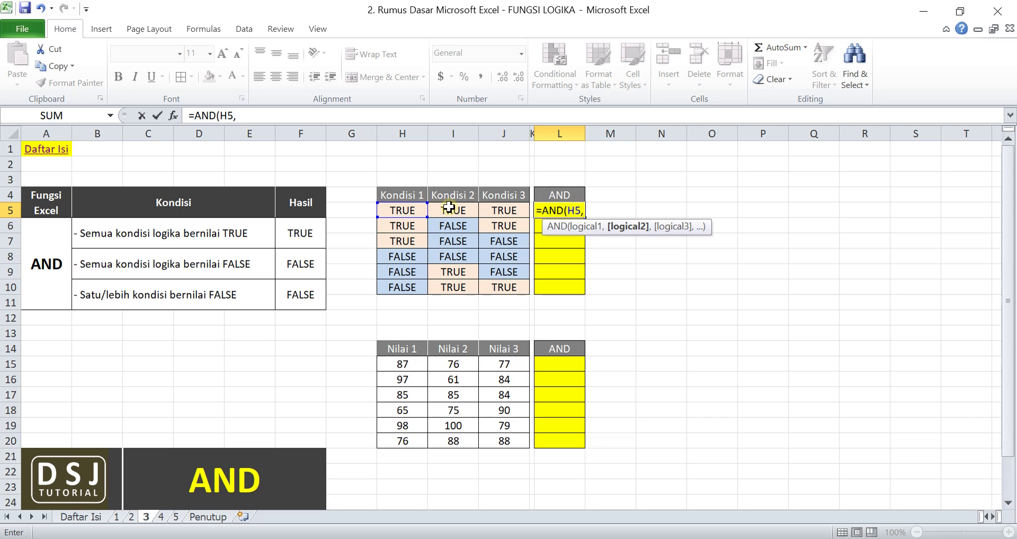
left_click(448, 209)
type(",")
left_click(487, 208)
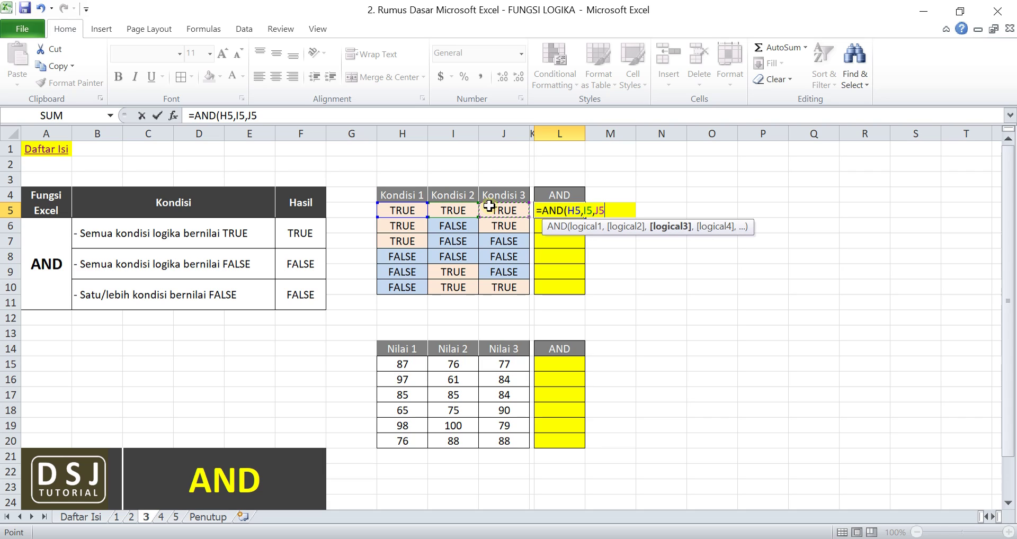
type(")")
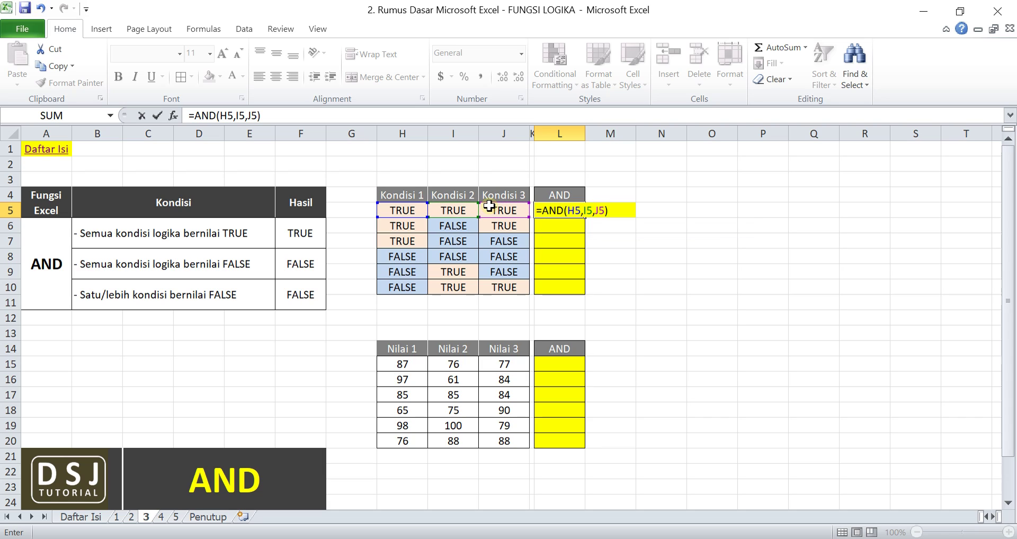
key("Return")
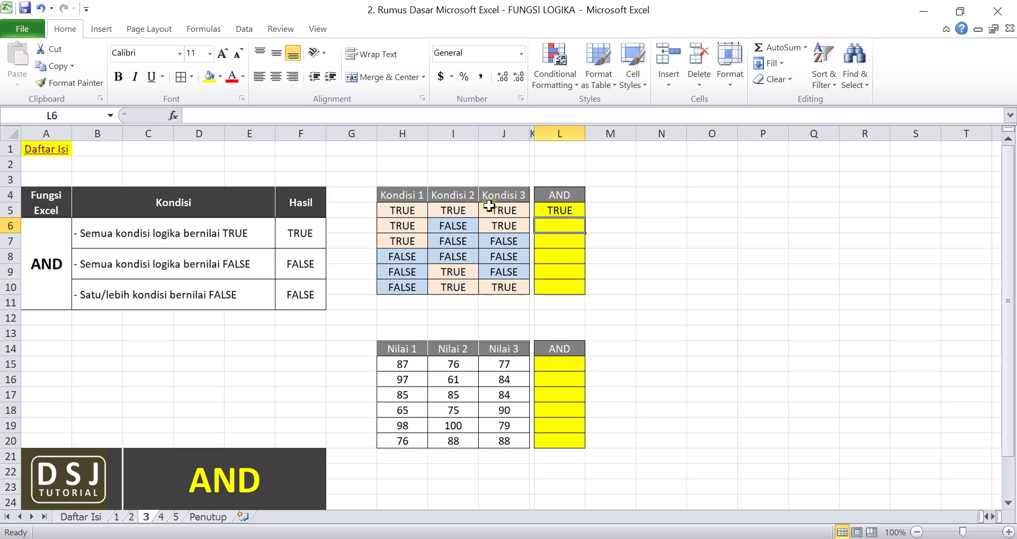
type("=")
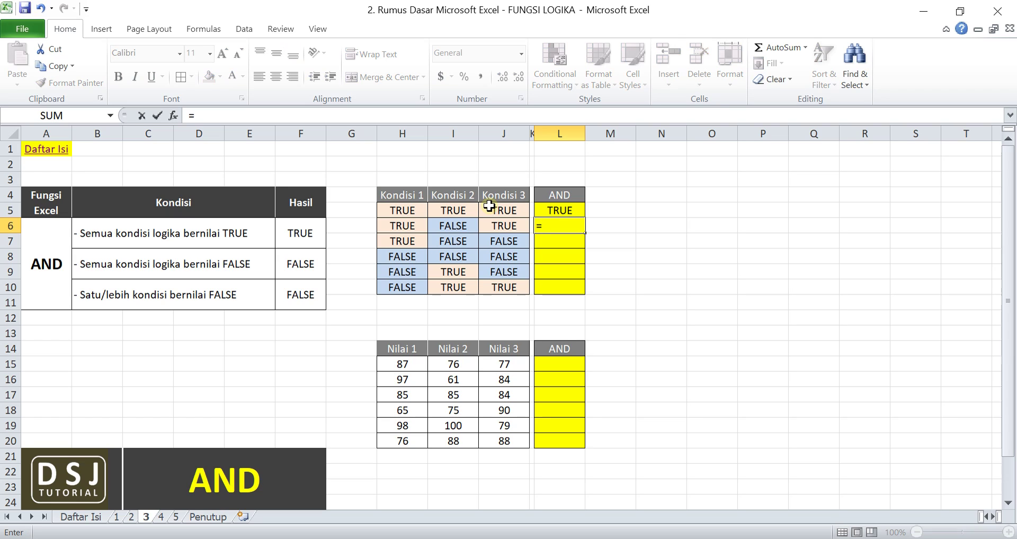
left_click(399, 226)
type(",")
left_click(460, 226)
type(",")
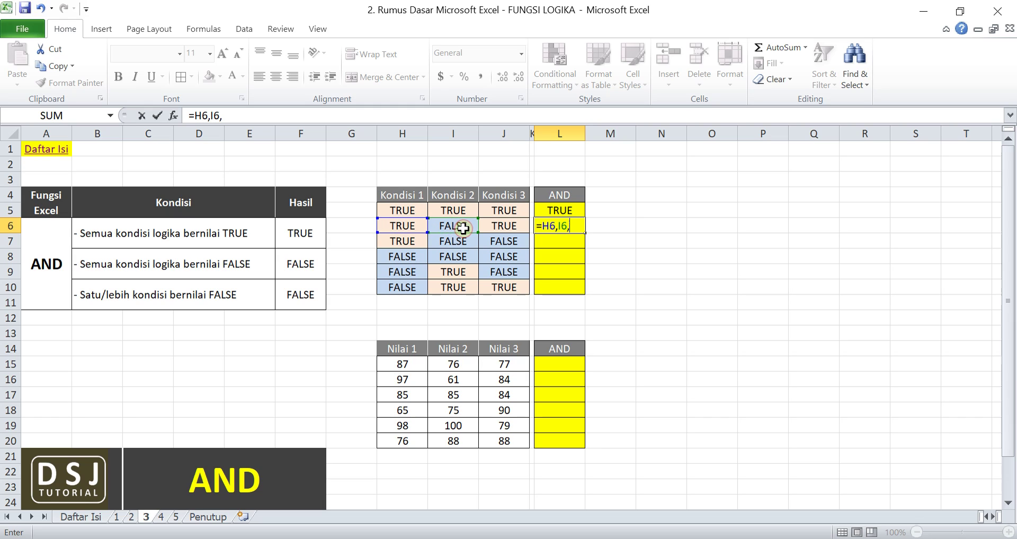
left_click(489, 222)
type(",")
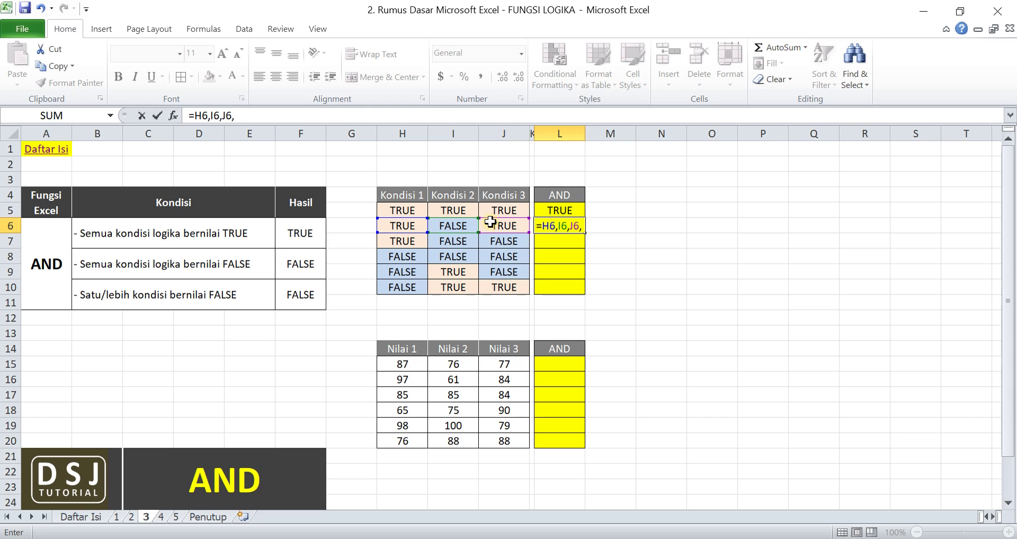
key("BackSpace")
key("BackSpace")
key("BackSpace")
key("BackSpace")
key("BackSpace")
key("BackSpace")
key("BackSpace")
key("BackSpace")
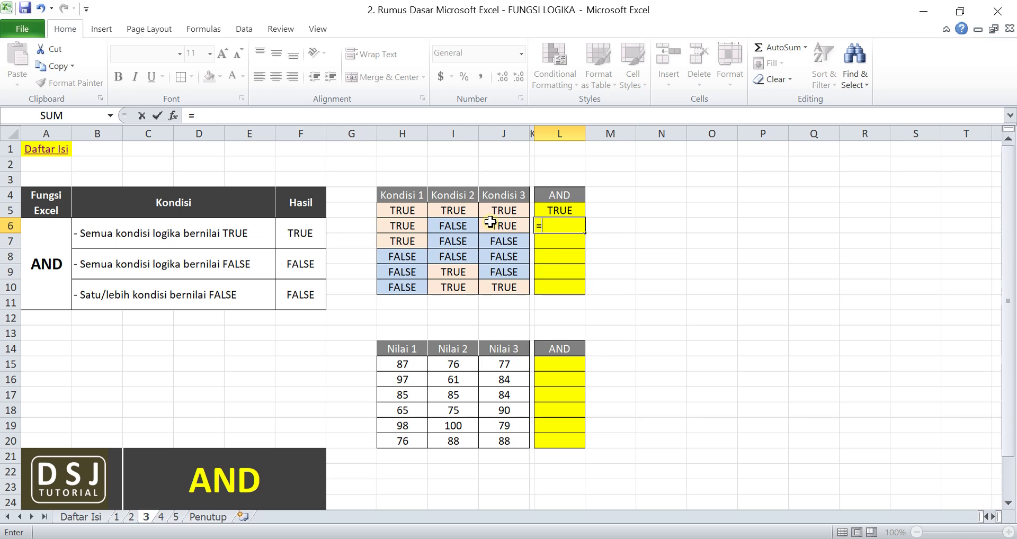
Complete the formula in L6 as an AND function testing H6, I6 and J6.
type("and")
key("Tab")
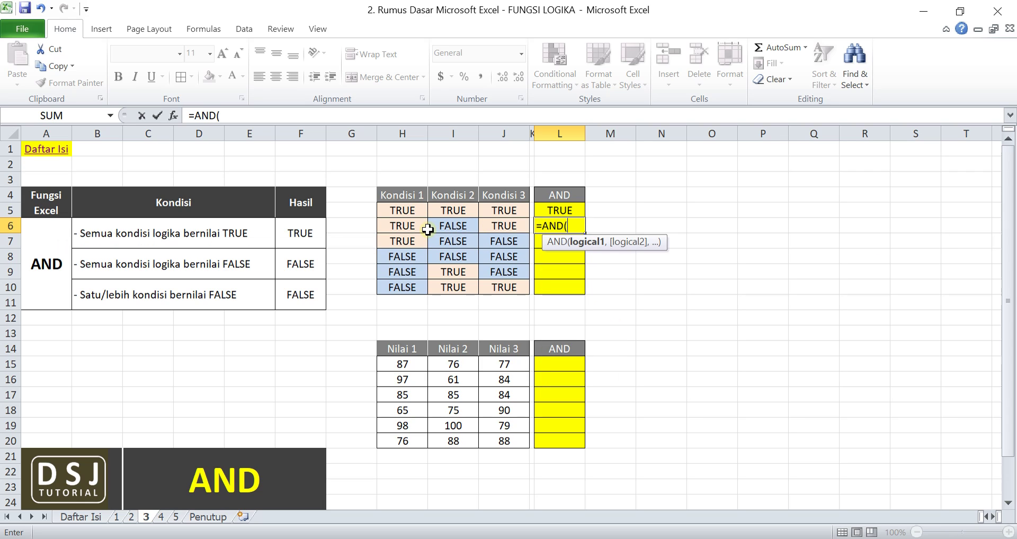
left_click(398, 226)
type(",")
left_click(465, 231)
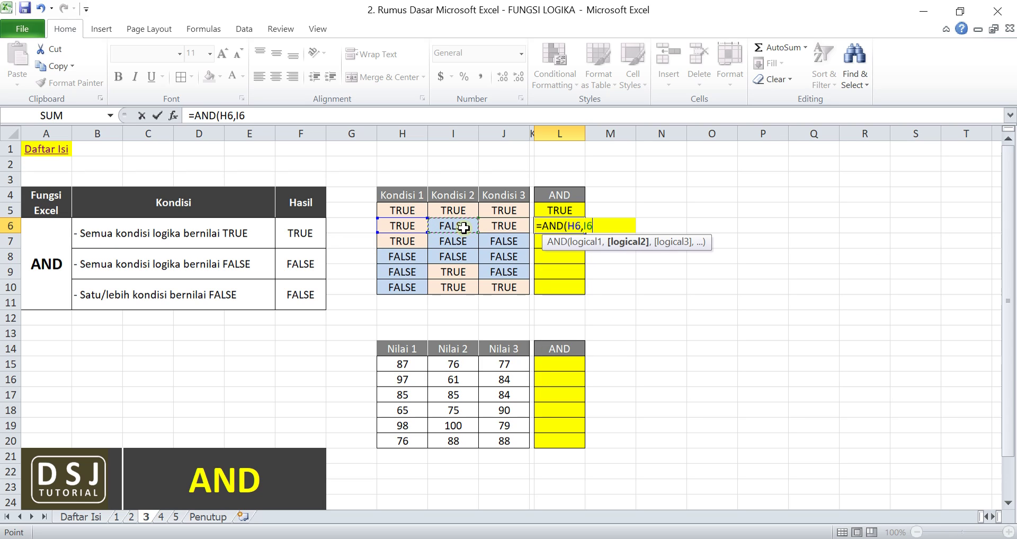
type(",")
left_click(495, 226)
type(")")
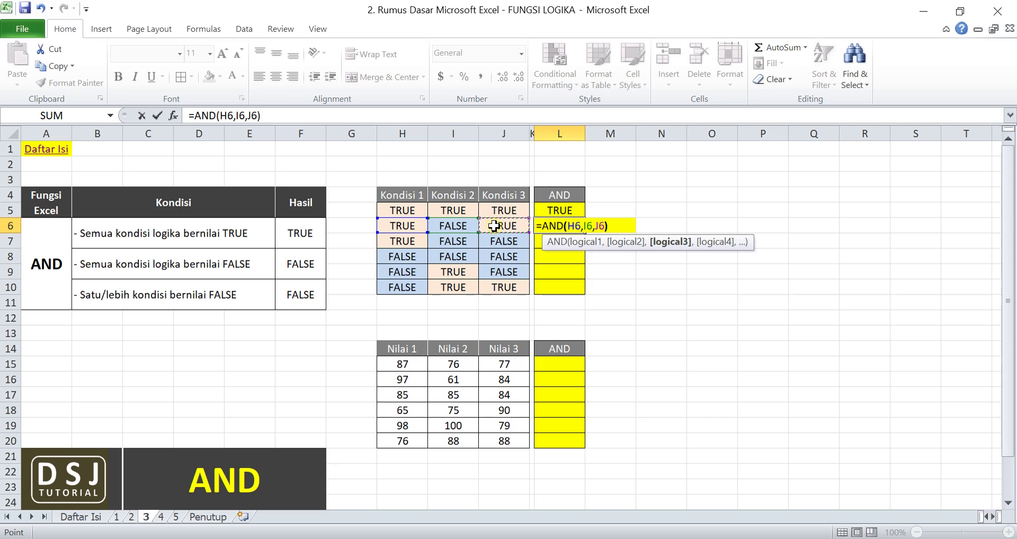
key("Return")
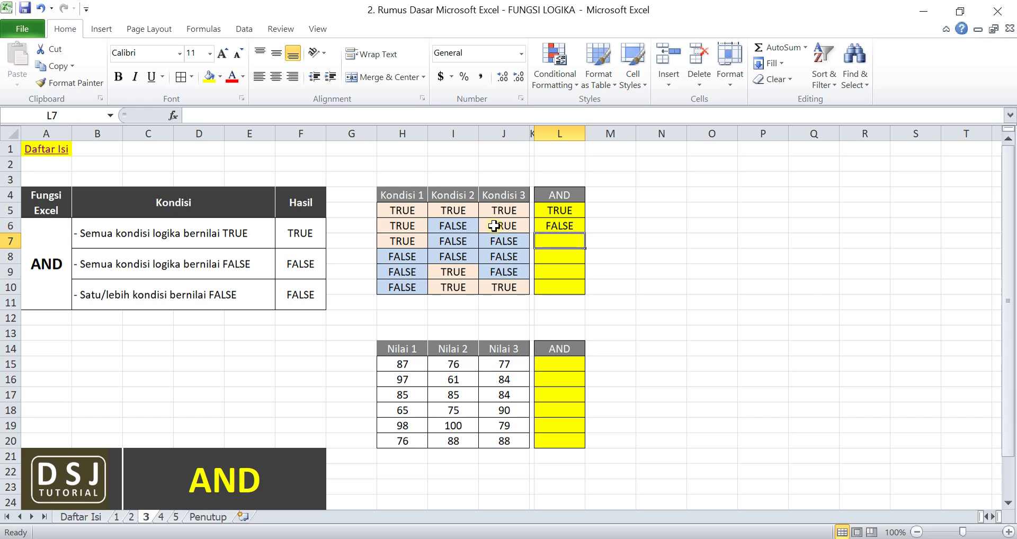
Begin an AND formula in L15 of the Nilai table with H15>I15 as the first condition.
left_click(541, 253)
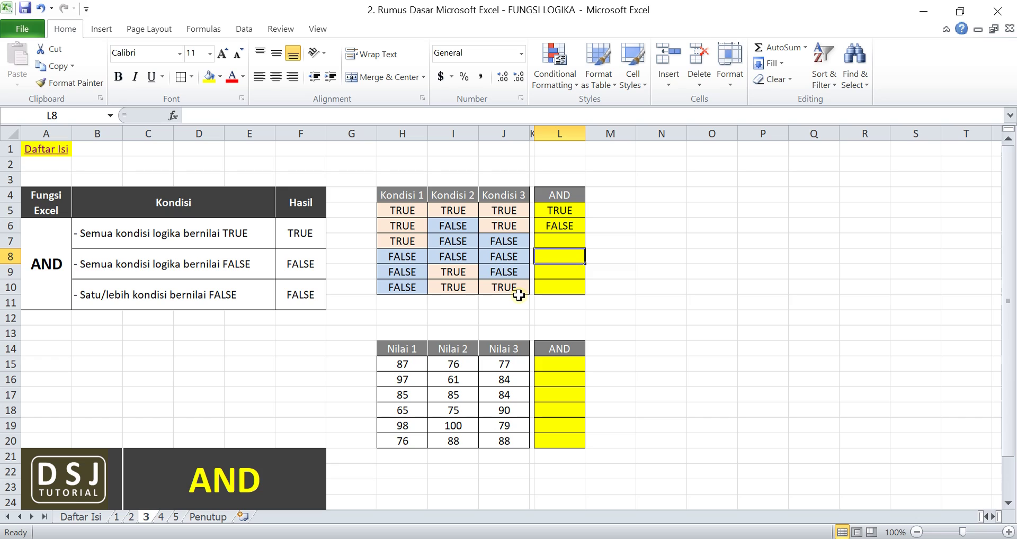
left_click(555, 363)
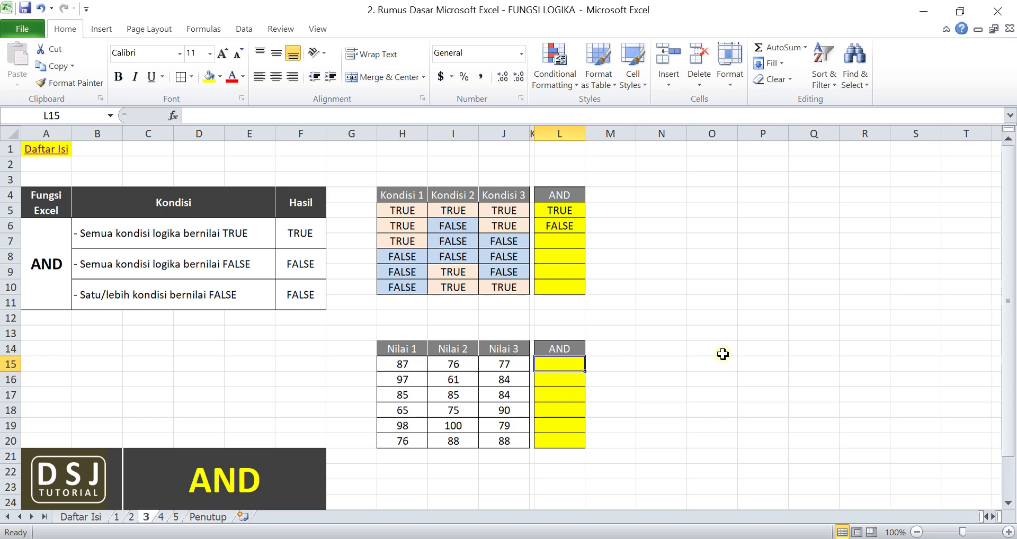
type("=")
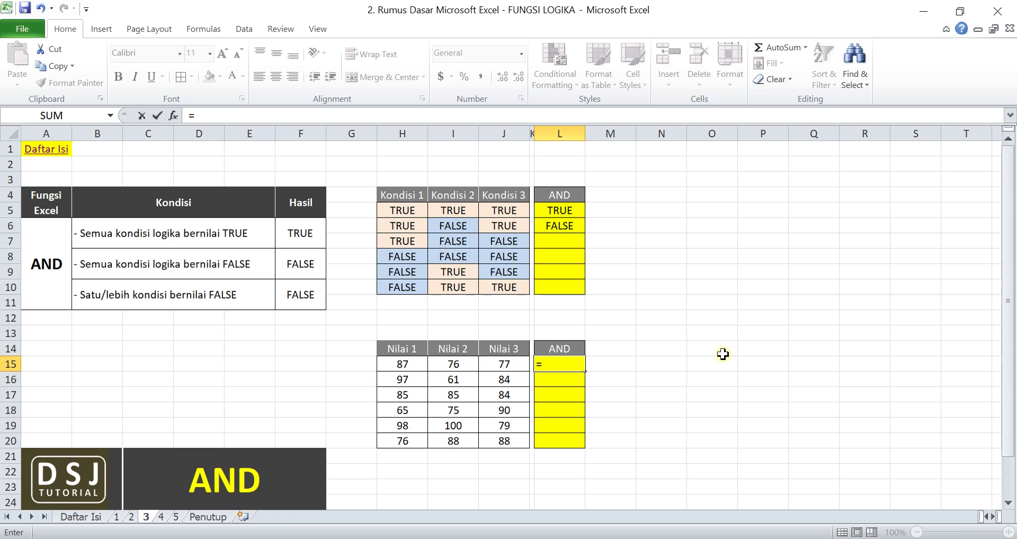
type("and")
key("Tab")
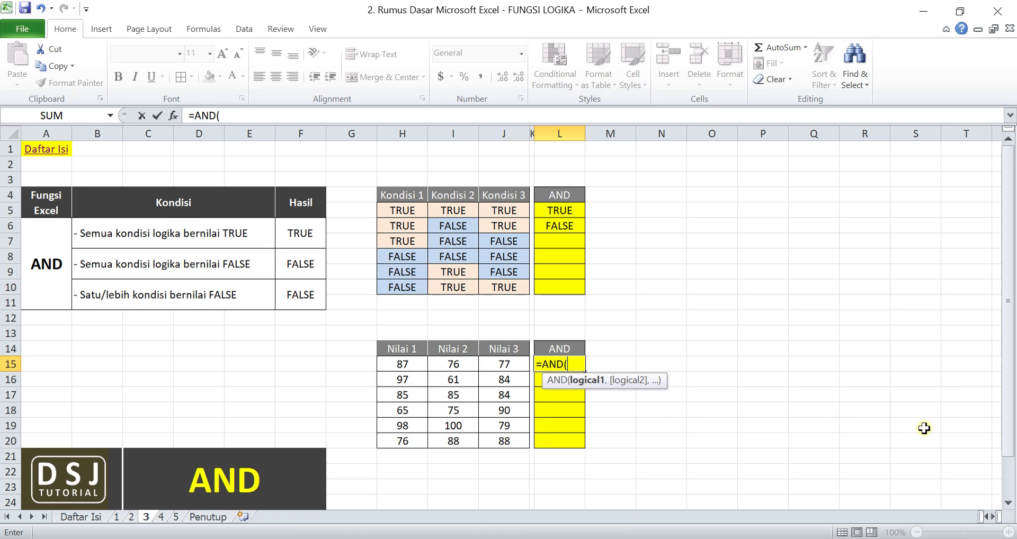
left_click(415, 365)
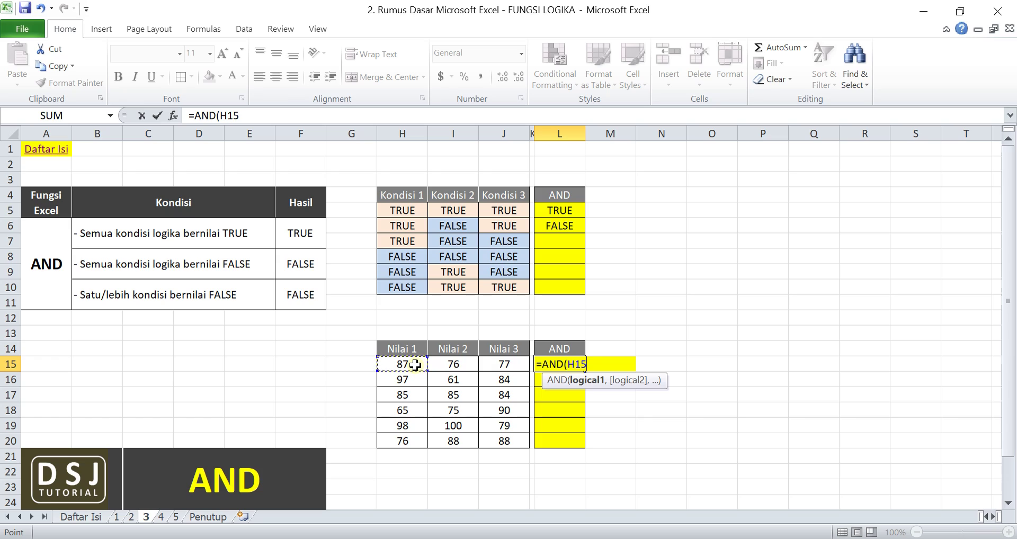
type(">")
left_click(460, 361)
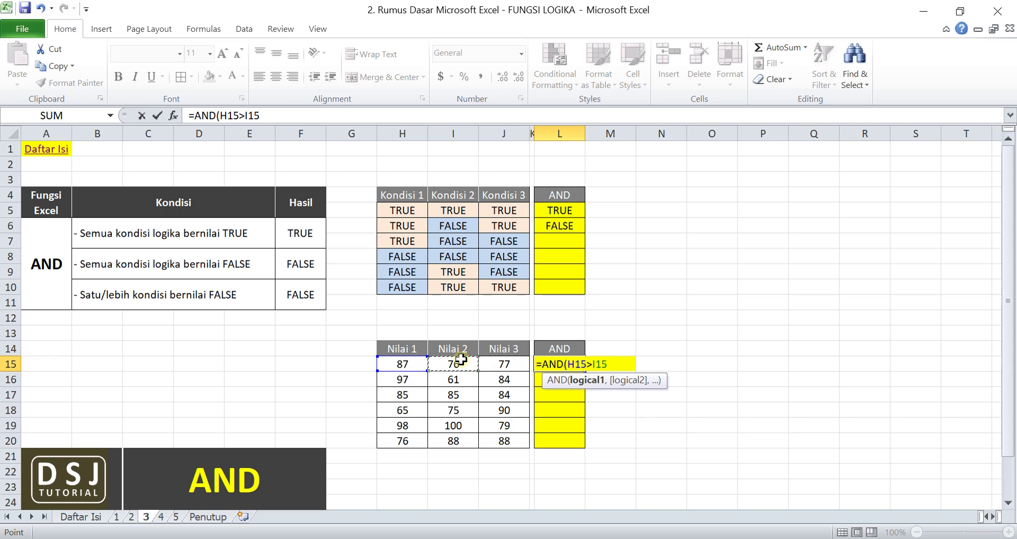
Complete the L15 AND formula with I15>J15 and J15>H15 as the second and third conditions.
type(",")
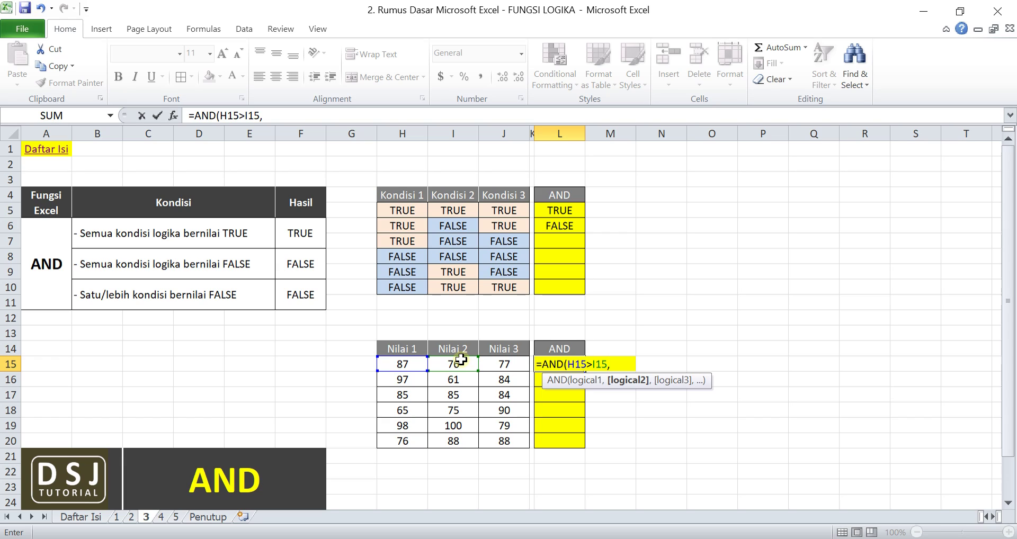
left_click(461, 360)
type(">")
left_click(522, 368)
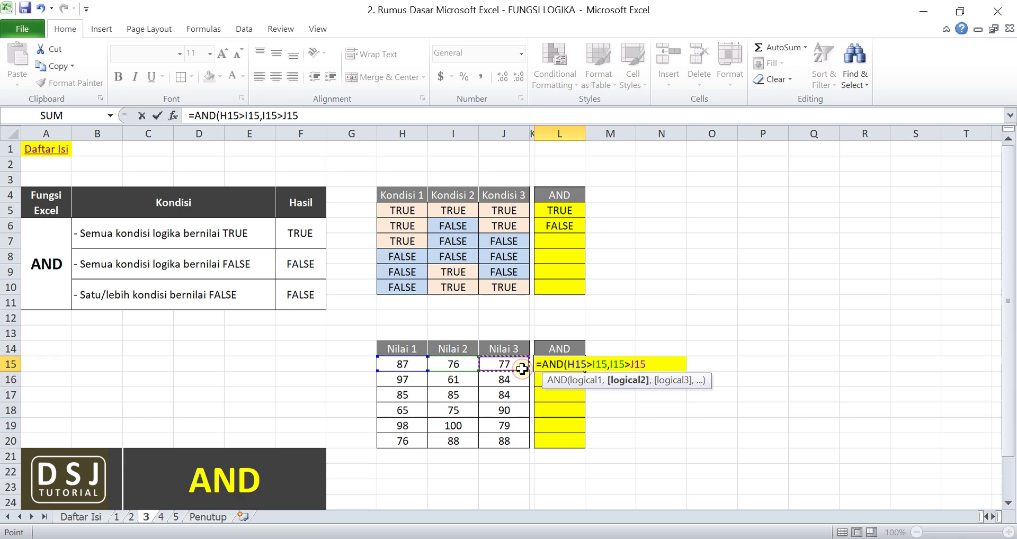
type(",")
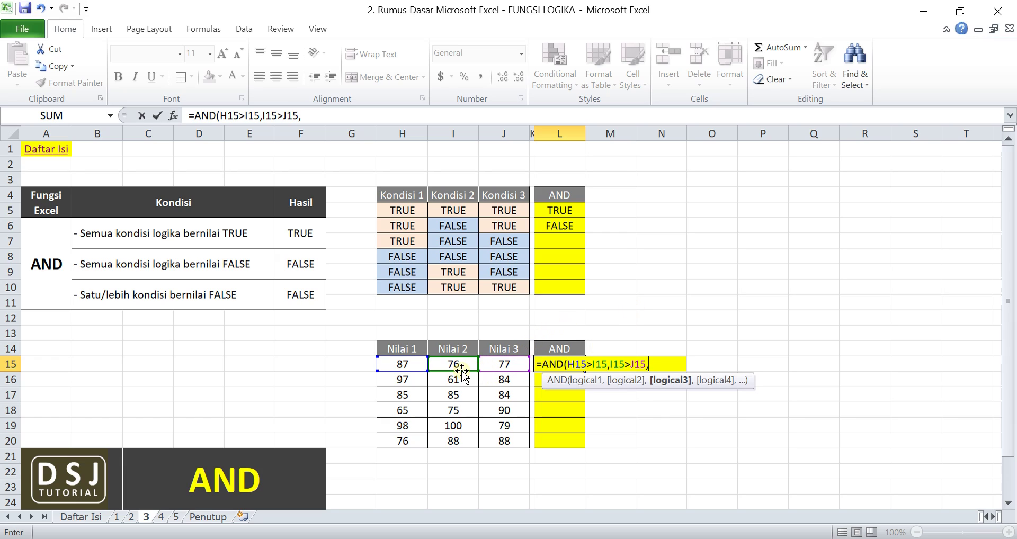
left_click(490, 365)
type(">")
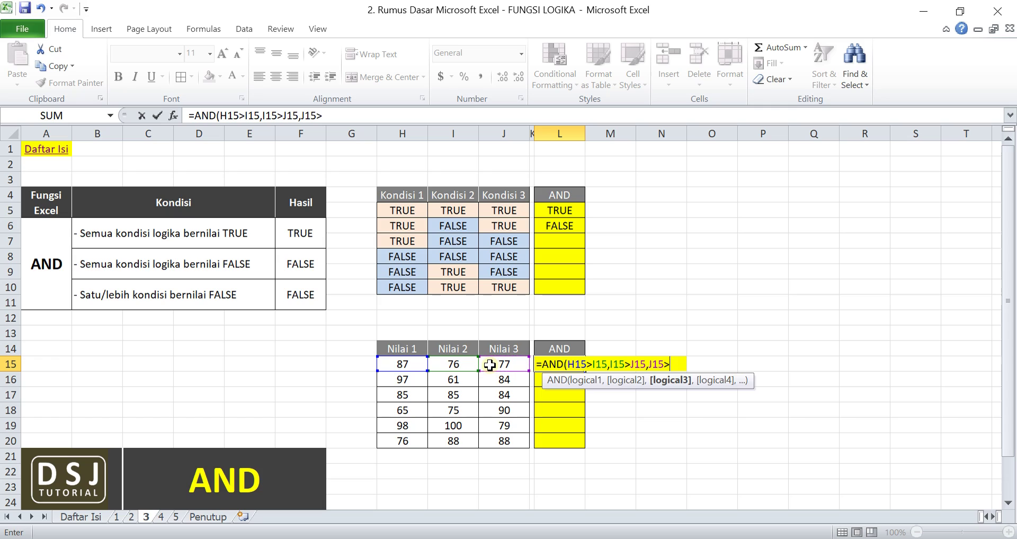
left_click(421, 364)
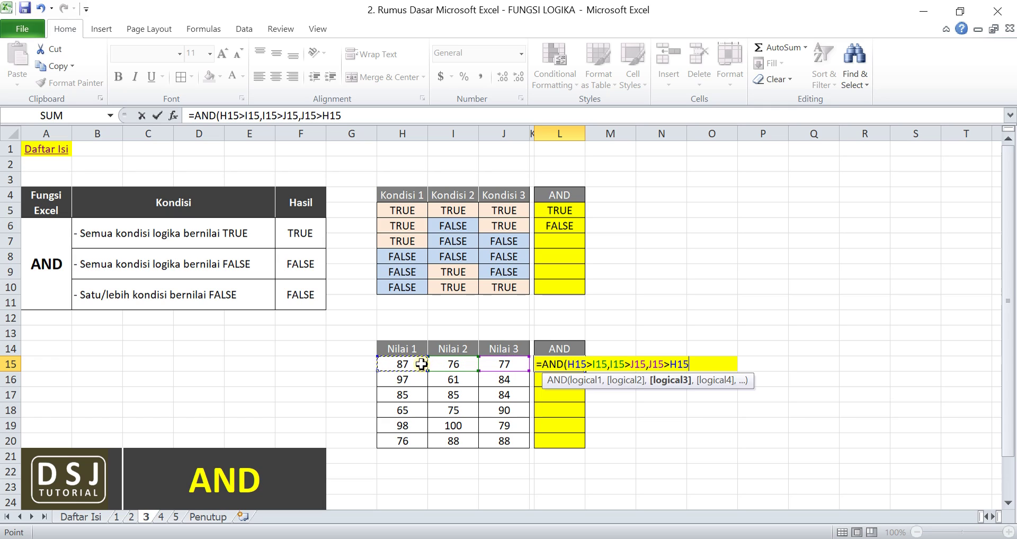
type(")")
key("Return")
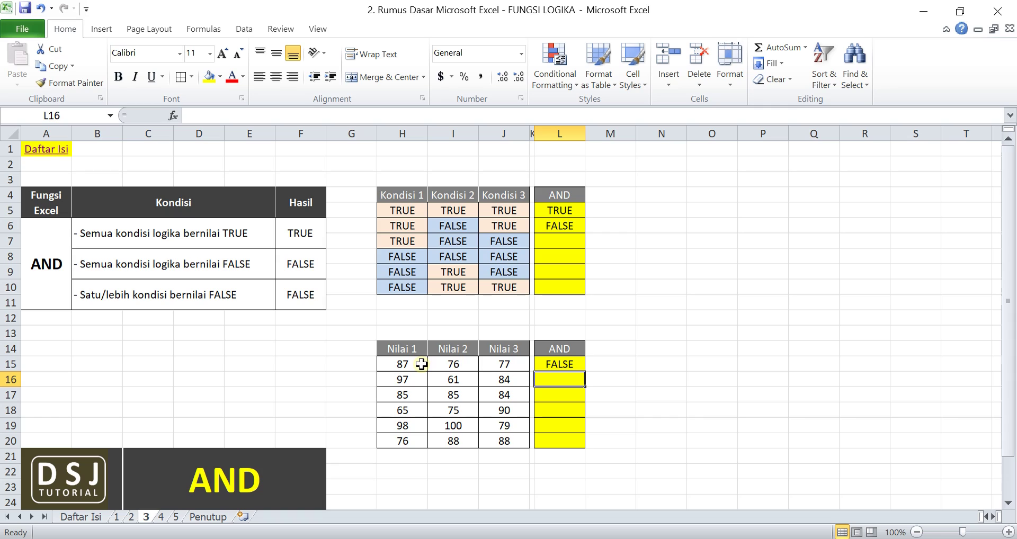
Begin an AND formula in L16 with H16>J16 as the first condition.
type("=")
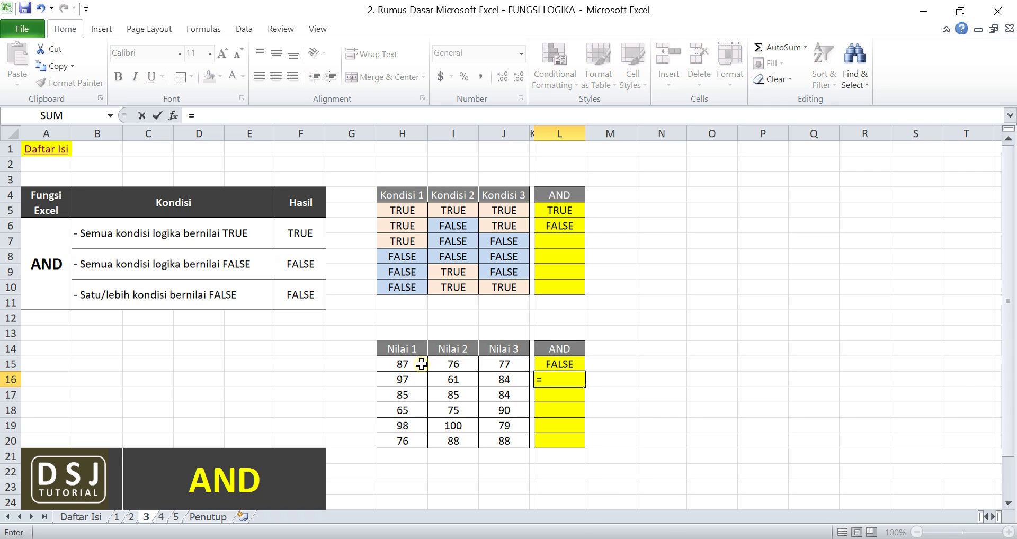
type("and")
key("Tab")
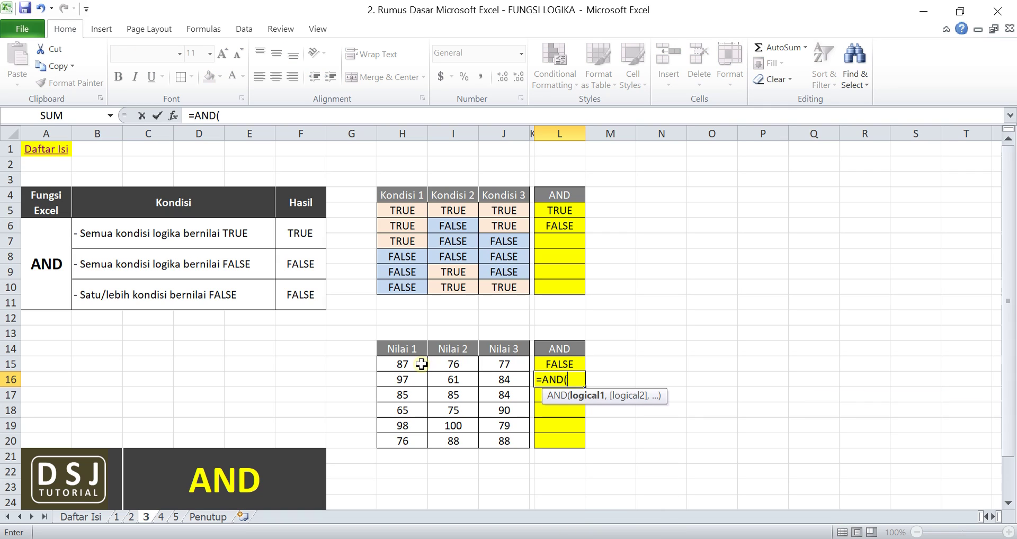
left_click(409, 379)
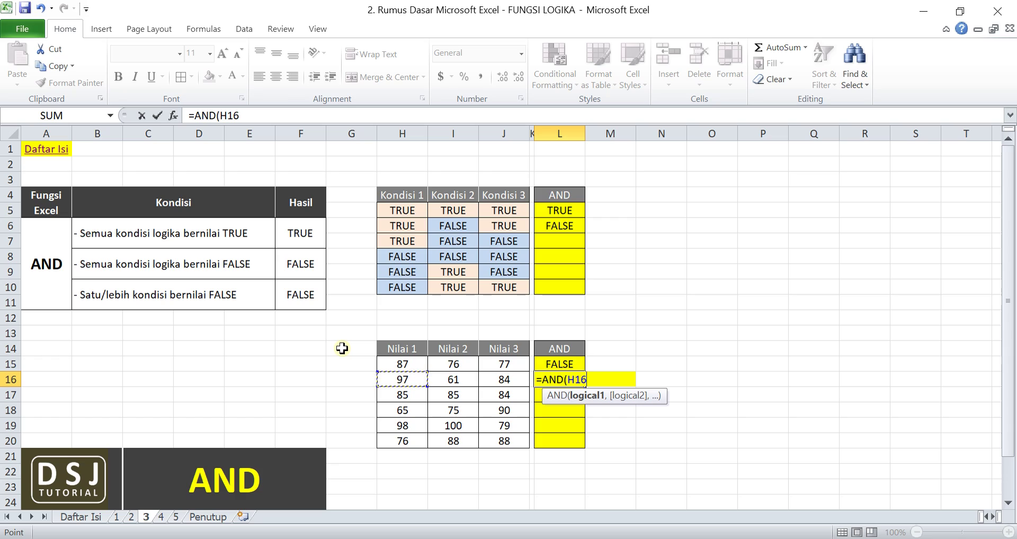
type(">")
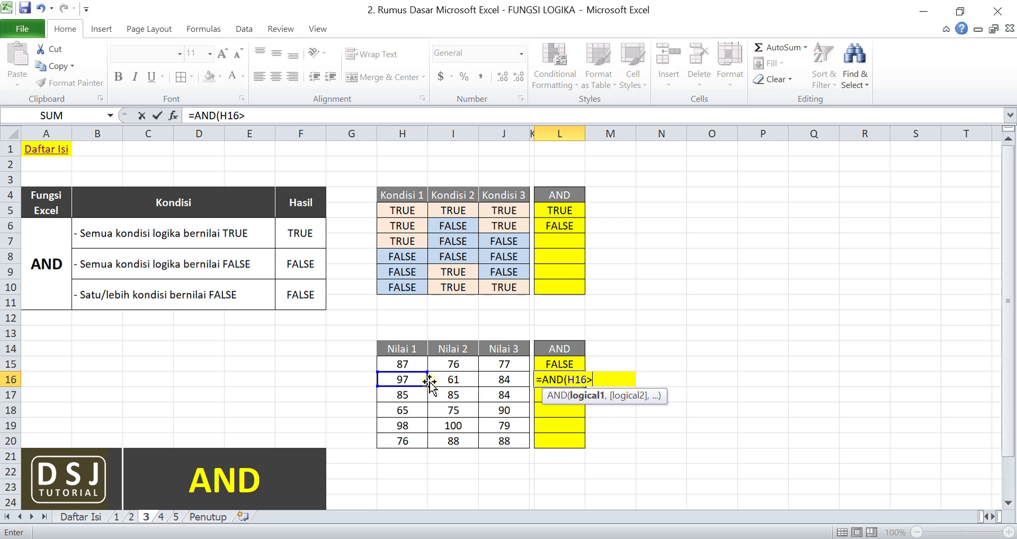
left_click(502, 379)
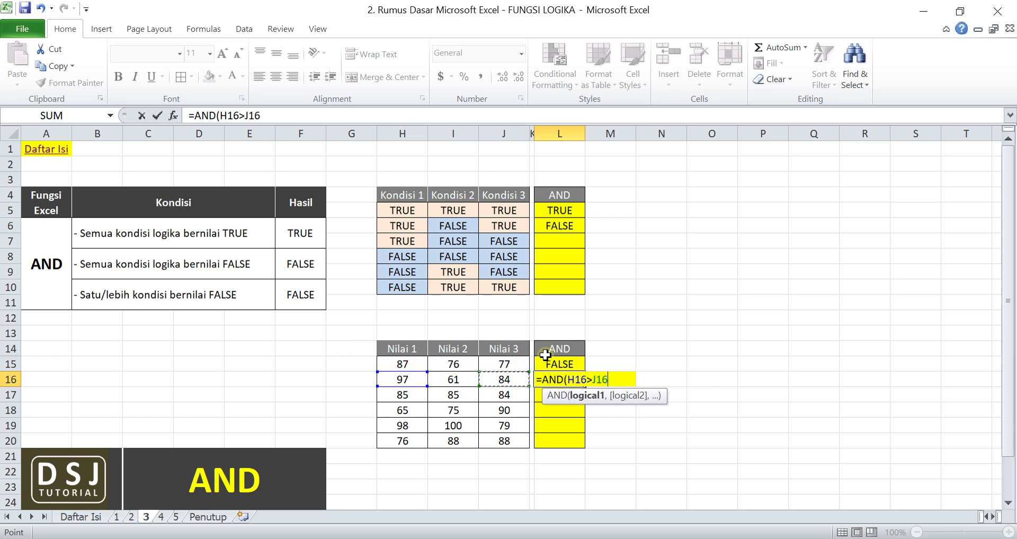
Complete the L16 AND formula with J16>I16 and I16<H16 as the remaining conditions.
type(",")
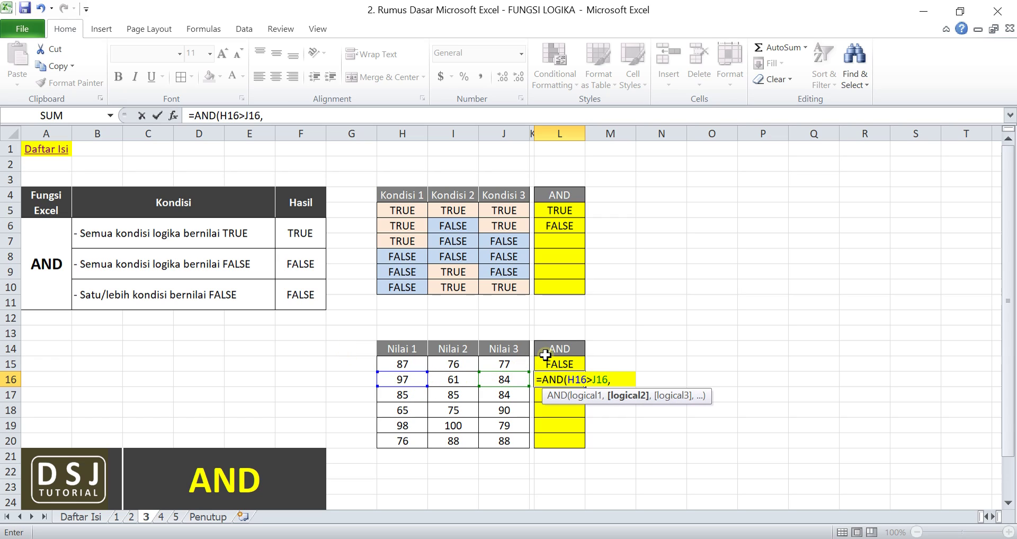
left_click(509, 379)
type(">")
left_click(469, 381)
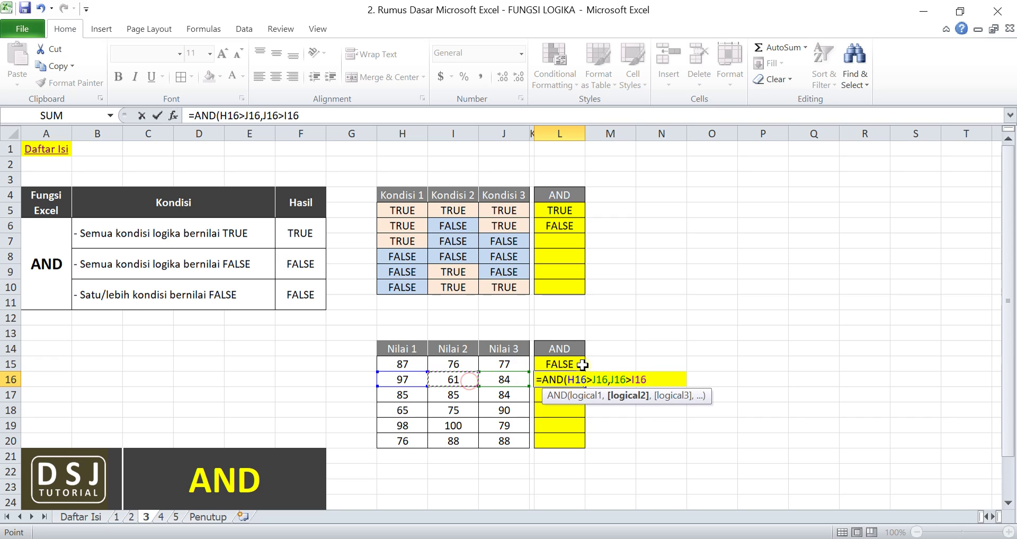
type(",")
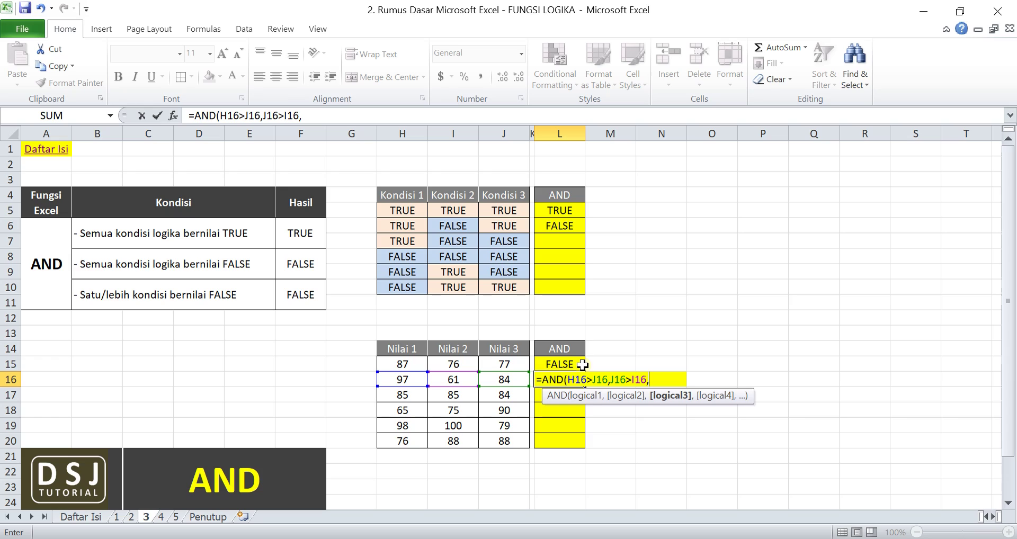
left_click(443, 379)
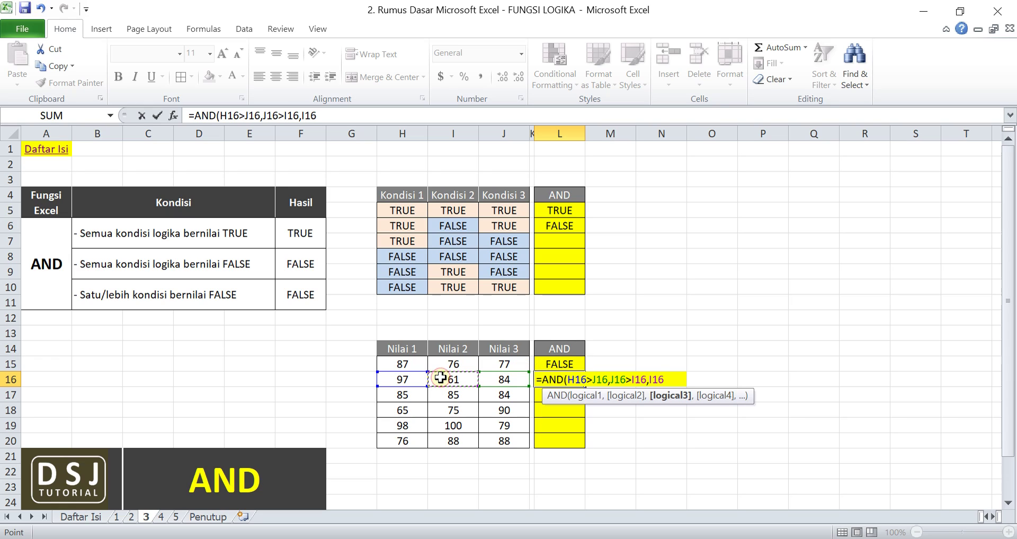
type("<")
left_click(406, 379)
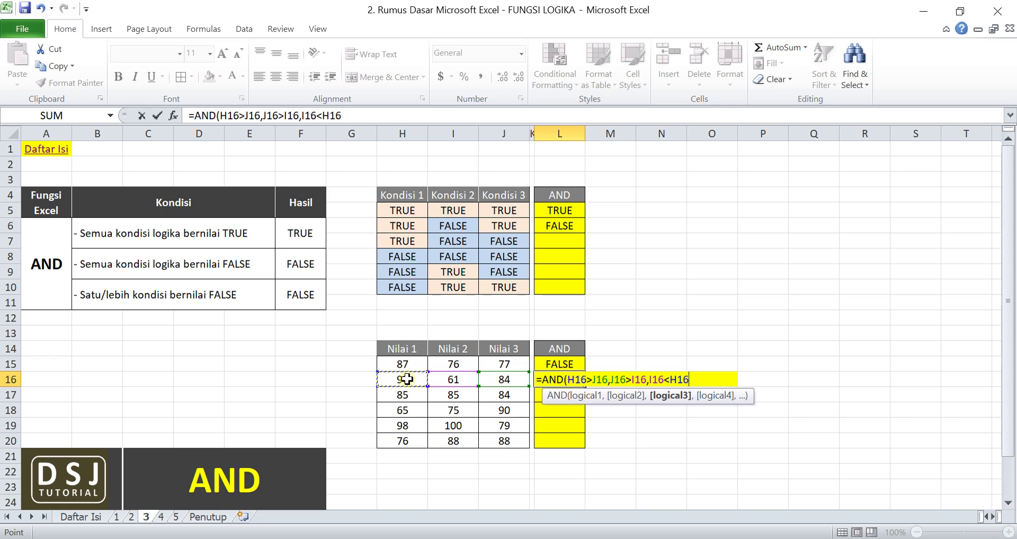
type(")")
key("Return")
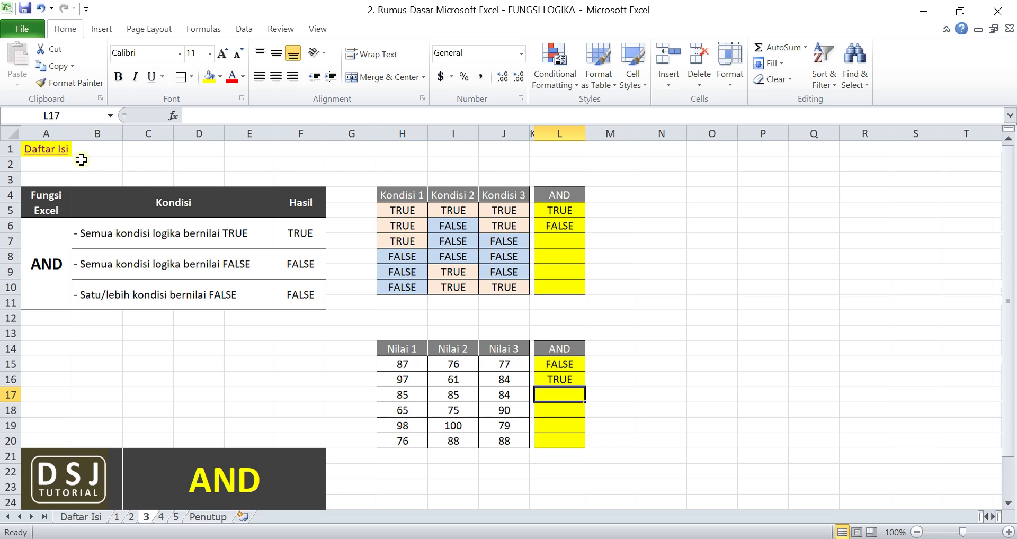
Go through Daftar Isi to the Fungsi OR sheet and enter an OR formula in L5 that tests H5, I5 and J5.
left_click(58, 150)
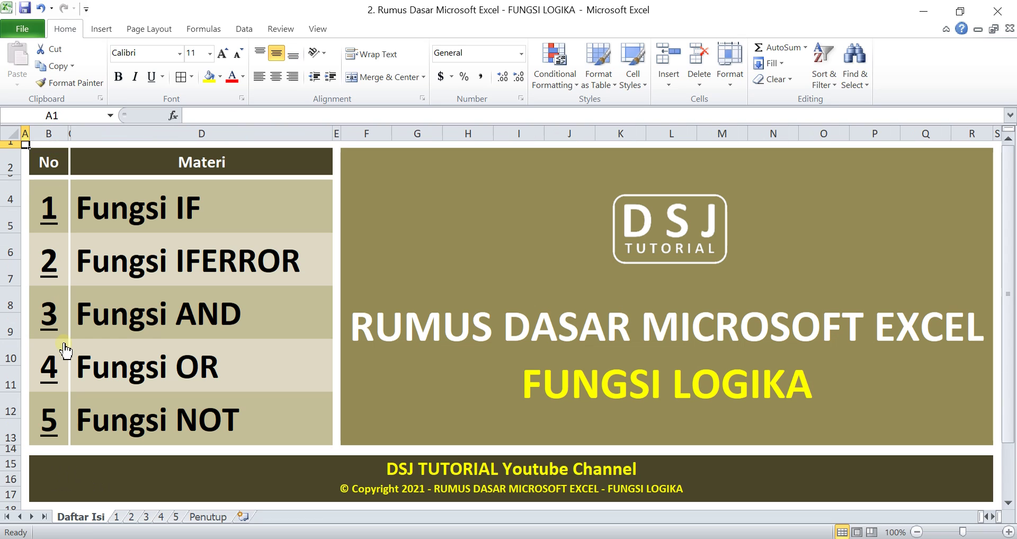
left_click(47, 374)
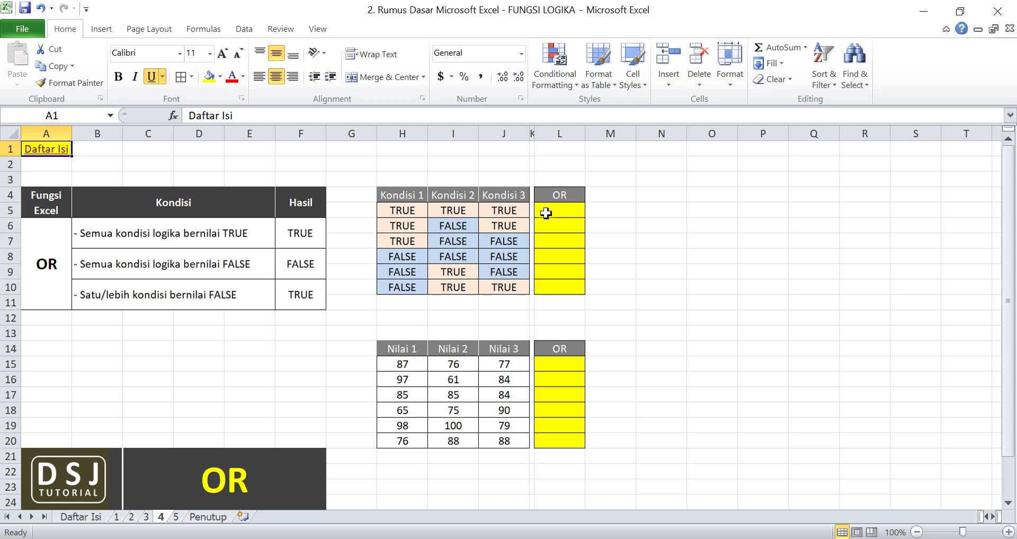
left_click(546, 213)
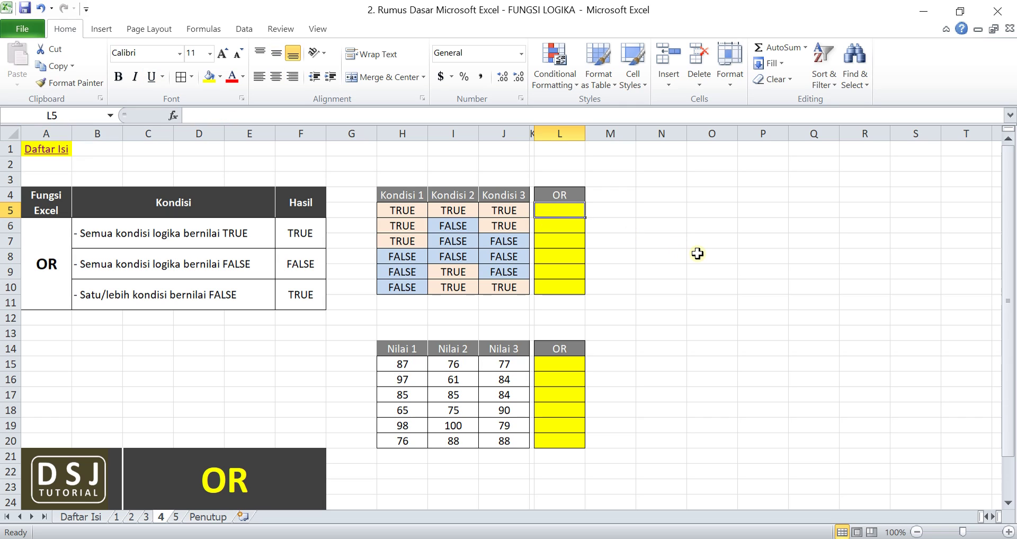
type("=or")
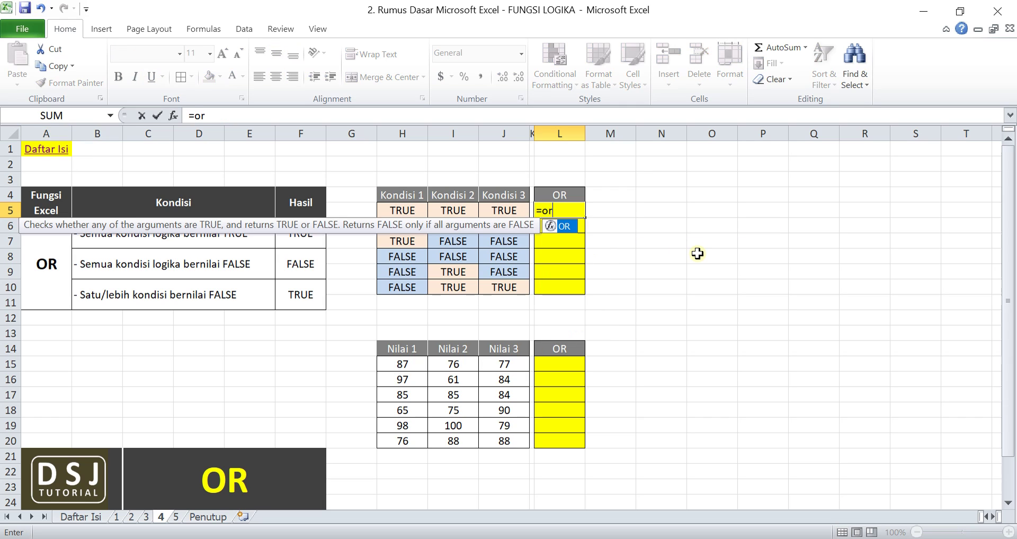
key("Tab")
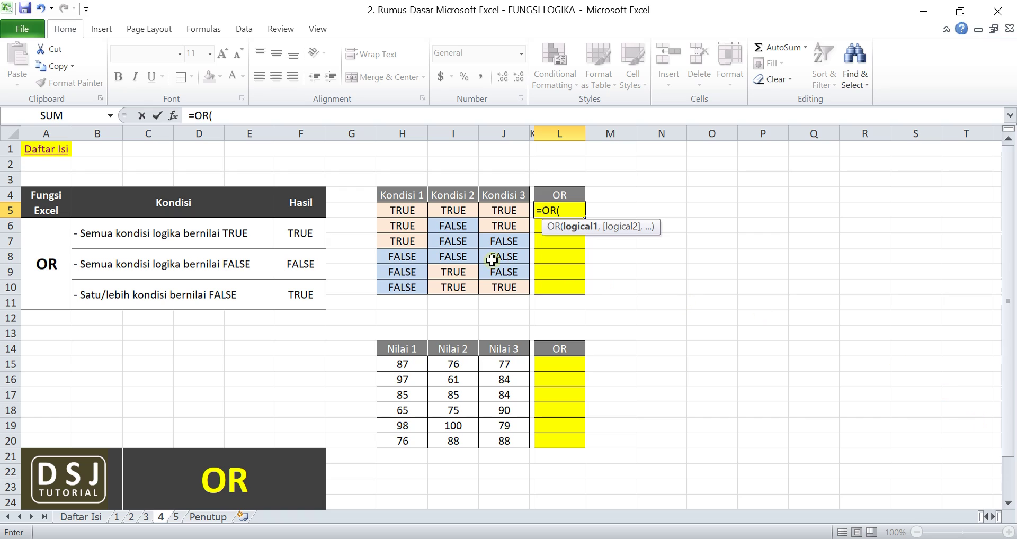
left_click(414, 211)
type(",")
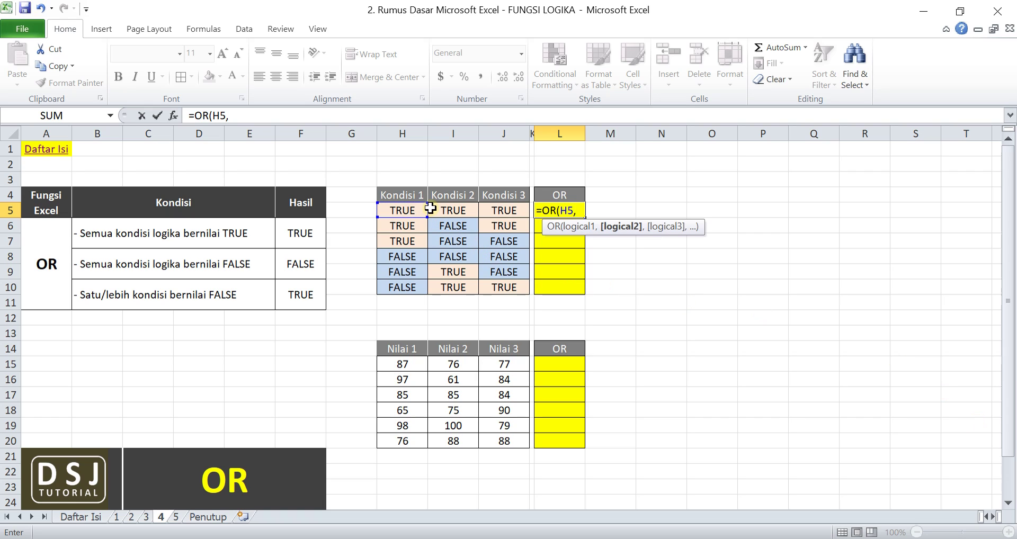
left_click(431, 209)
type(",")
left_click(513, 210)
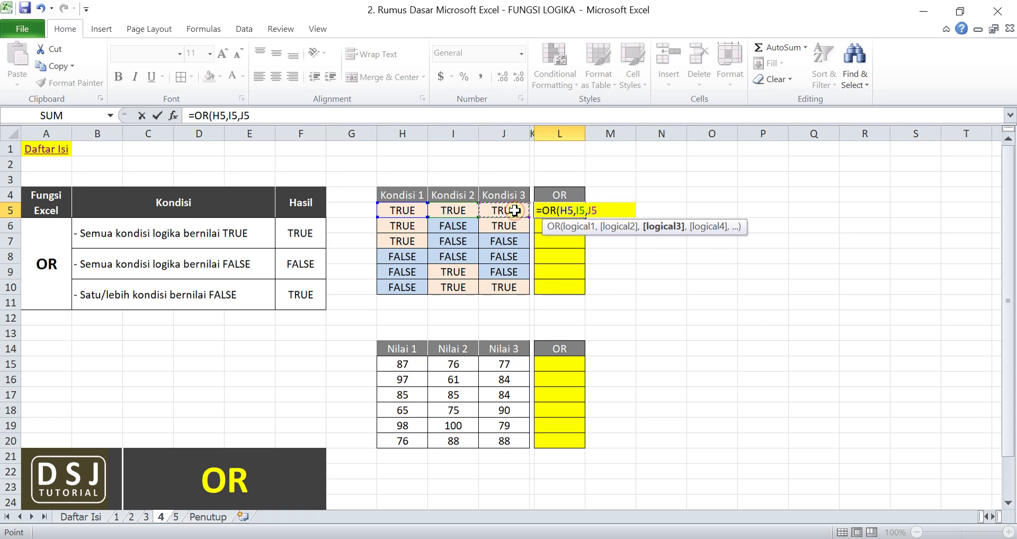
type(")")
key("Return")
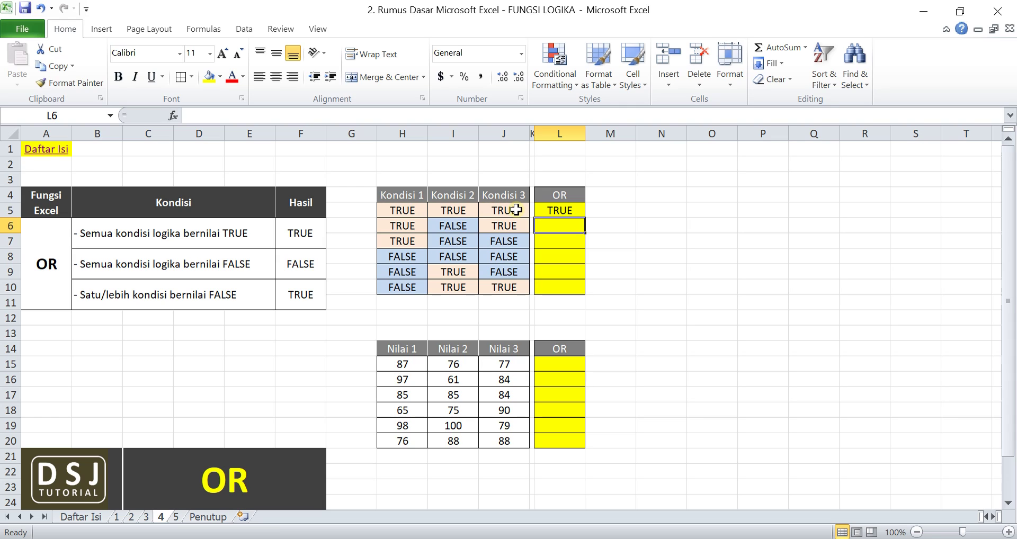
Enter an OR formula in L6 that tests the three conditions H6, I6 and J6.
type("=")
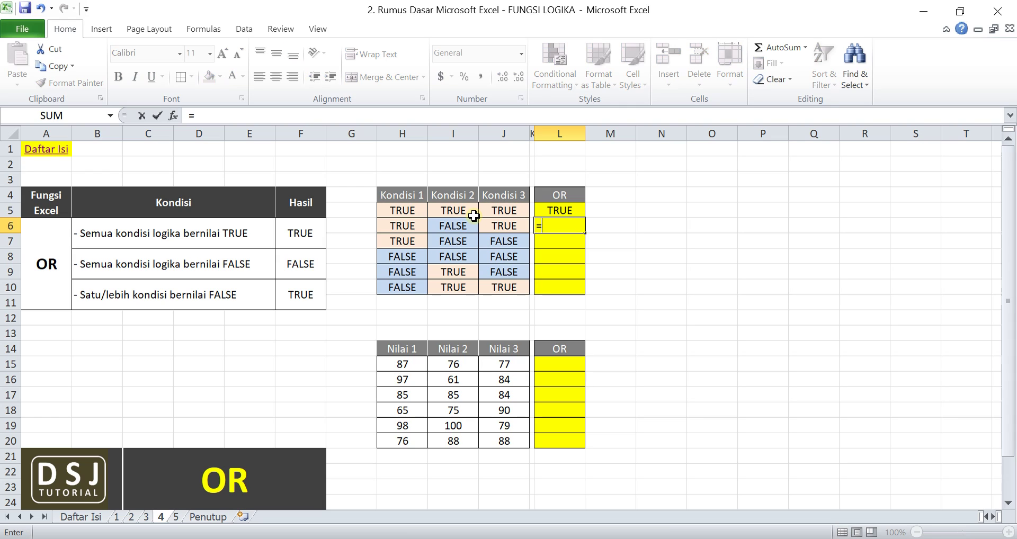
type("or")
key("Tab")
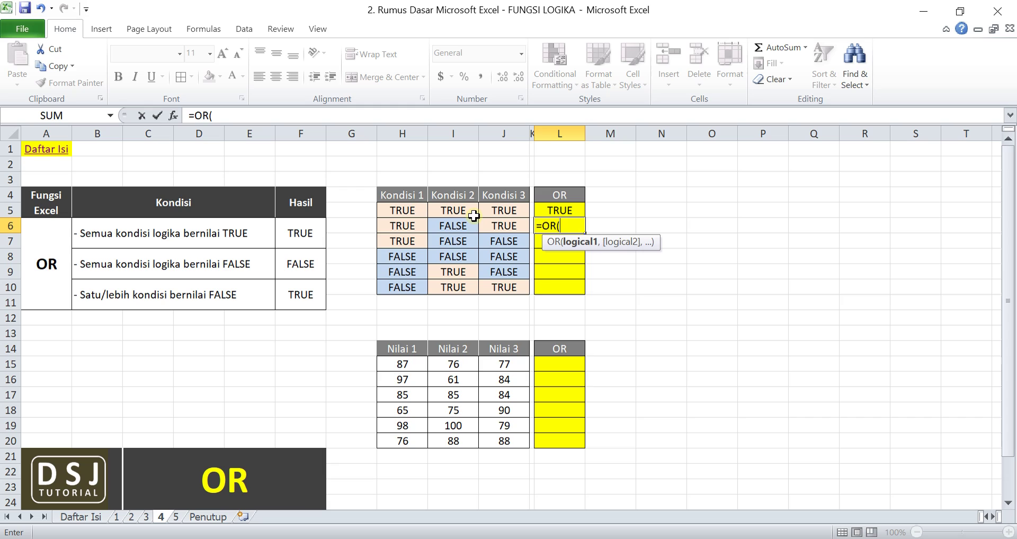
left_click(418, 226)
type(",")
left_click(438, 226)
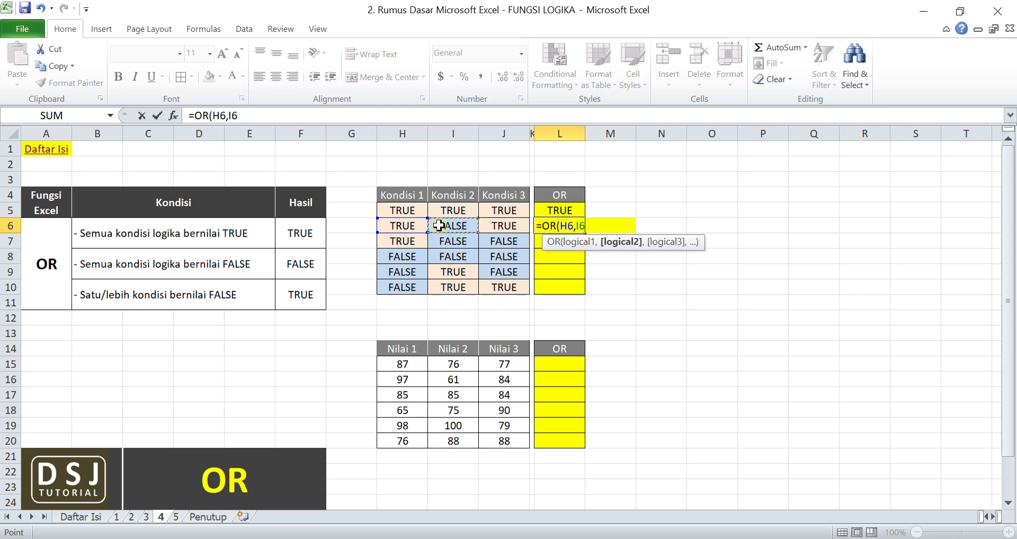
type(",")
left_click(492, 225)
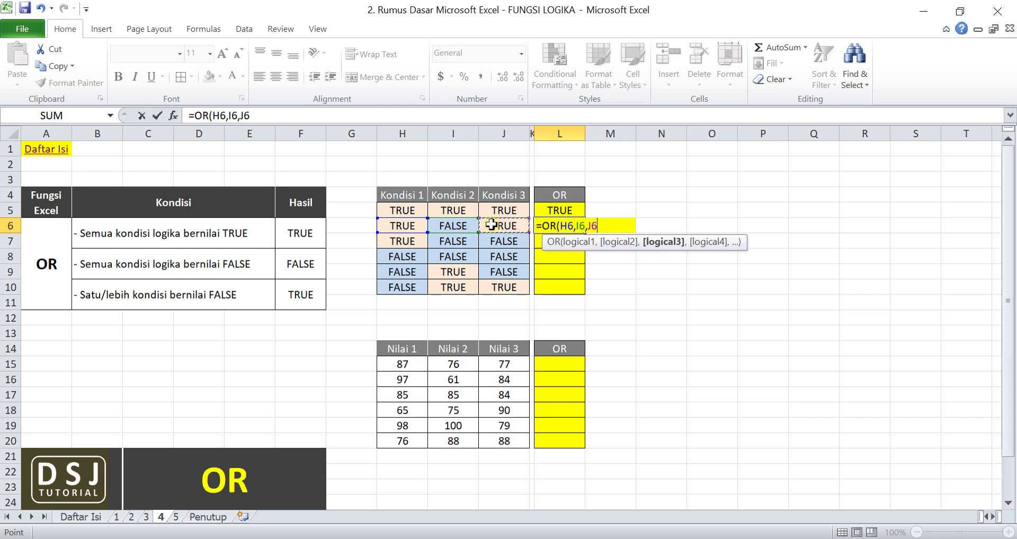
type(")")
key("Return")
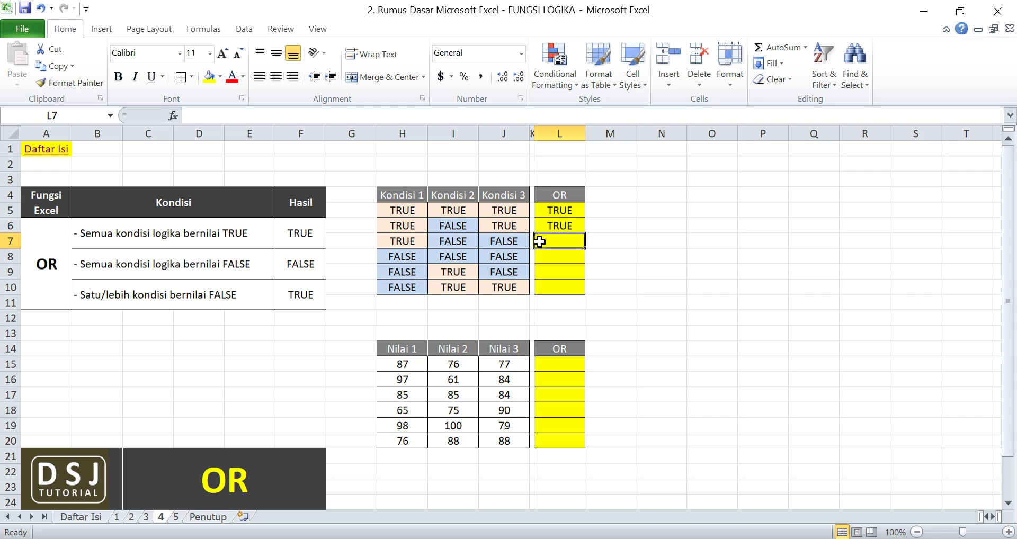
Enter an OR formula in L7 that tests the three conditions H7, I7 and J7.
type("=")
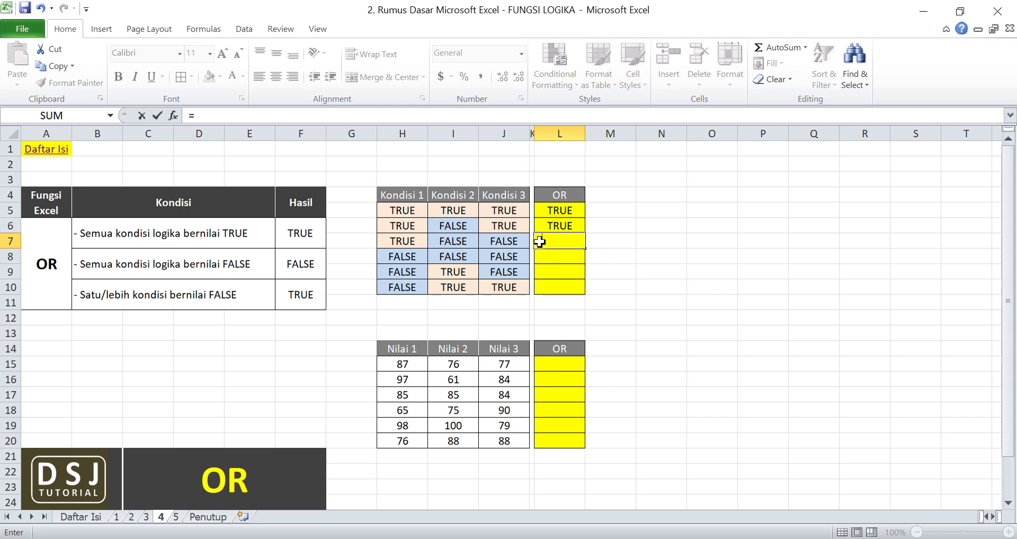
type("or")
key("Tab")
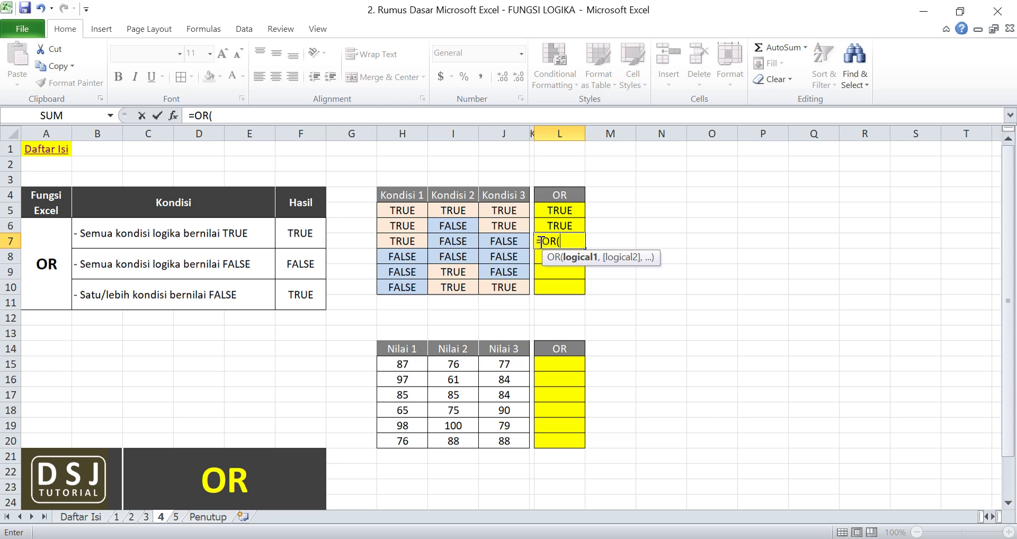
left_click(405, 242)
type(",")
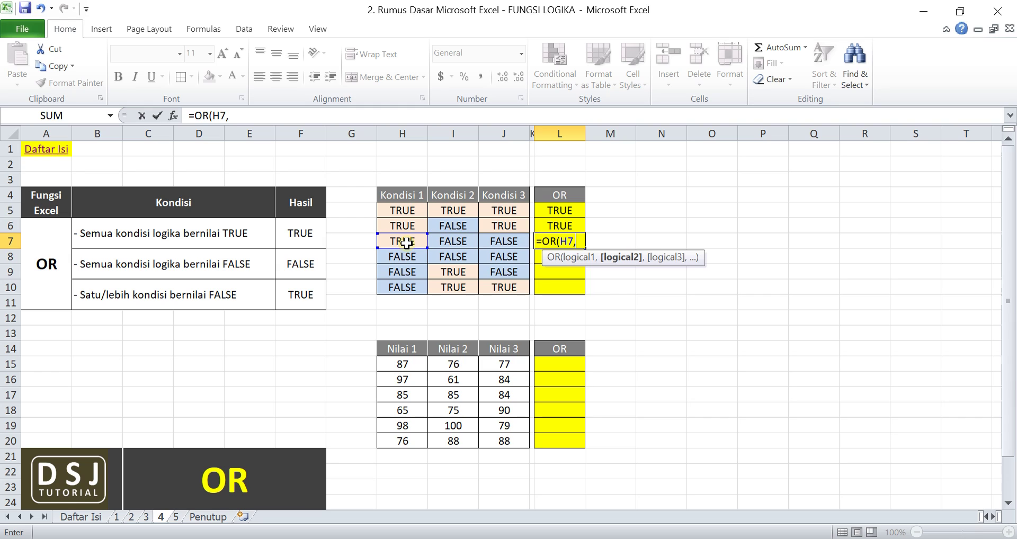
left_click(455, 242)
type(",")
left_click(496, 242)
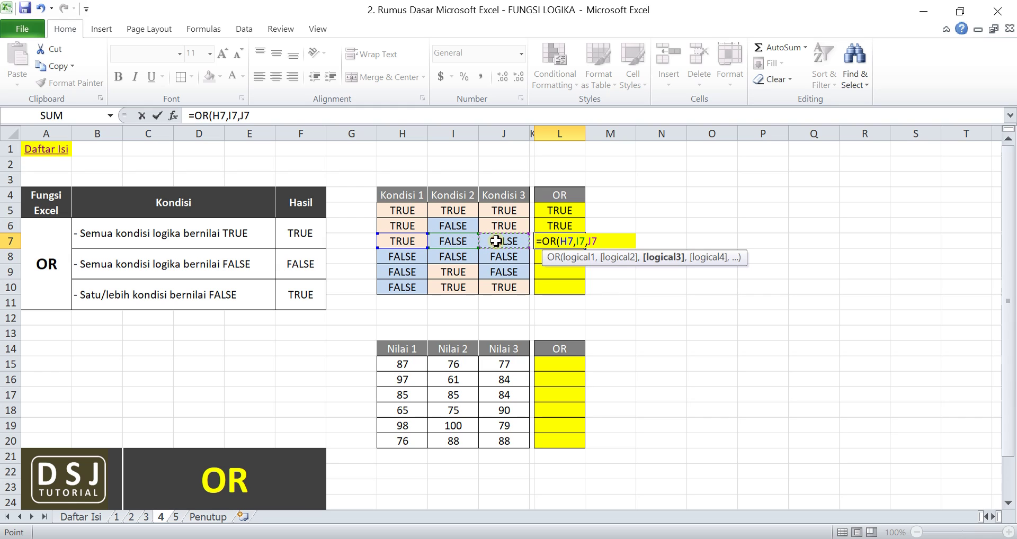
type(")")
key("Return")
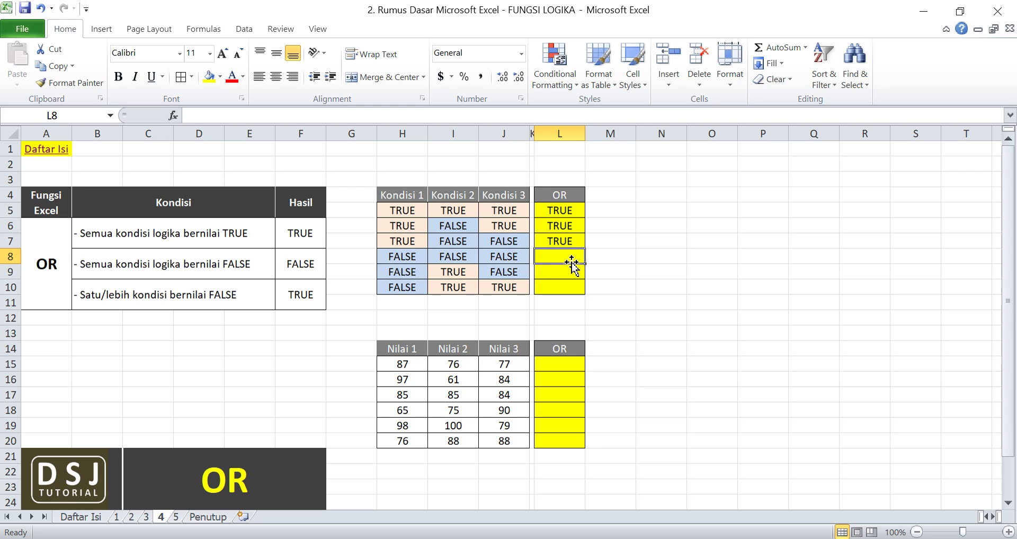
Enter an OR formula in L8 that tests the three conditions H8, I8 and J8.
type("=or")
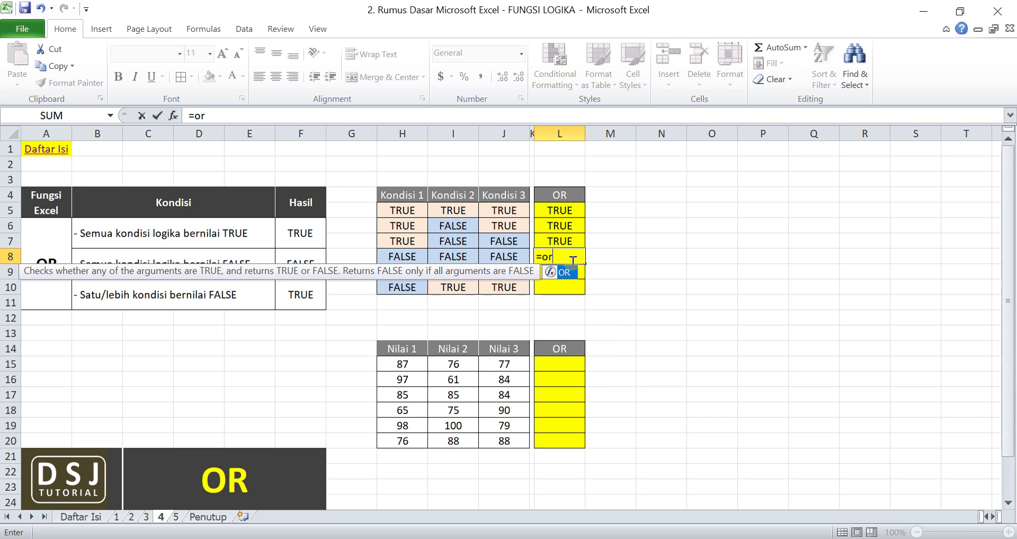
key("Tab")
left_click(418, 257)
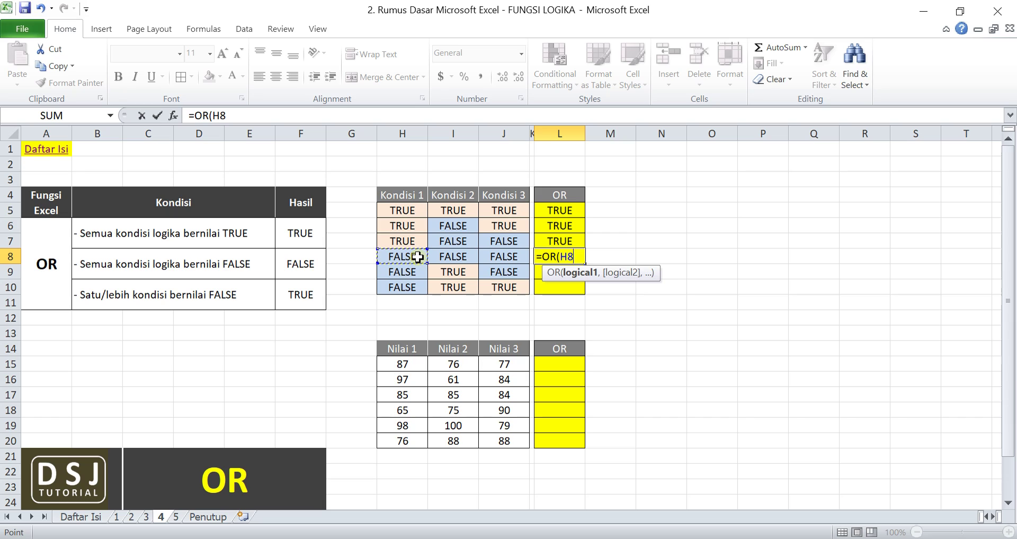
type(",")
left_click(441, 253)
type(",")
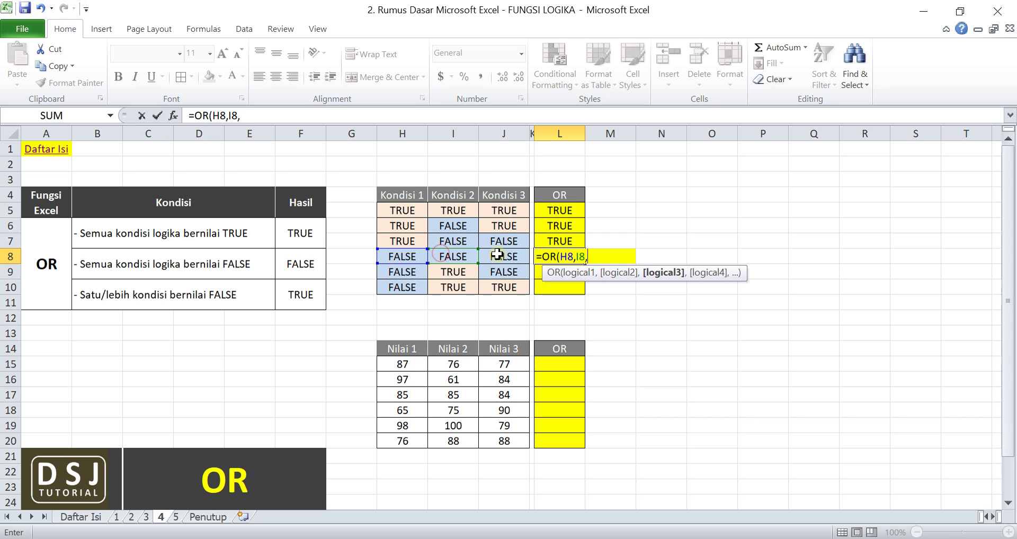
left_click(496, 255)
type(")")
key("Return")
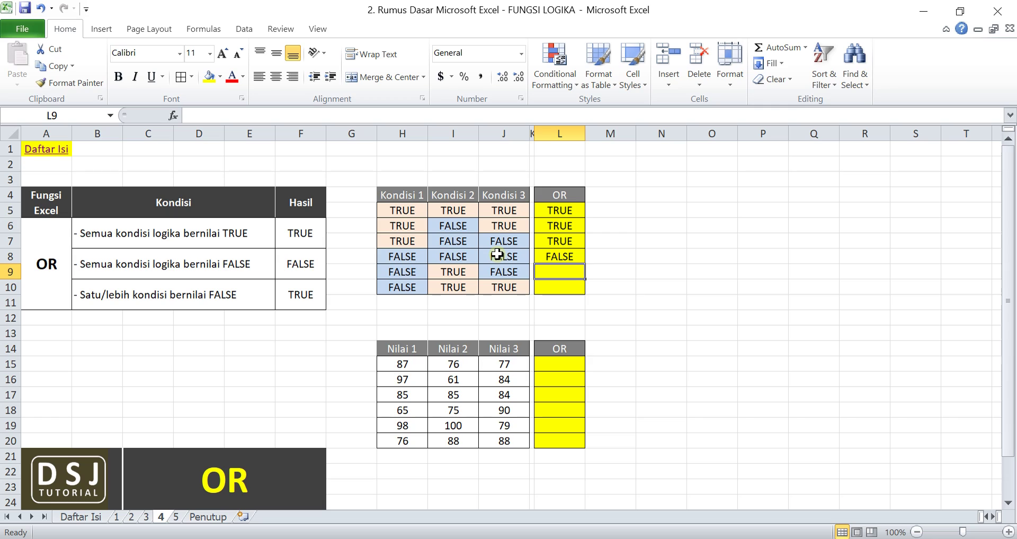
Begin an OR formula in L15 of the Nilai table with H15>I15 as the first condition.
left_click(551, 365)
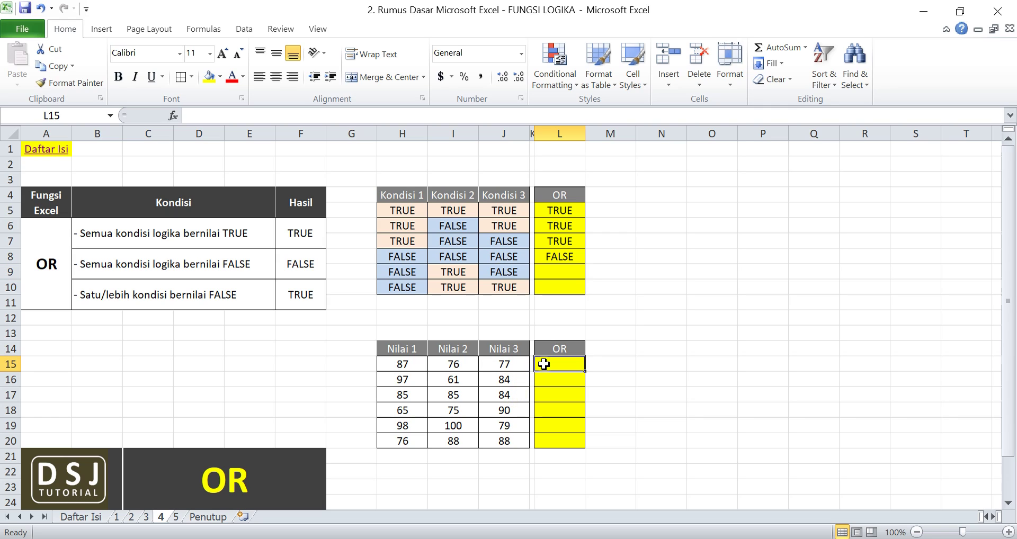
type("=o")
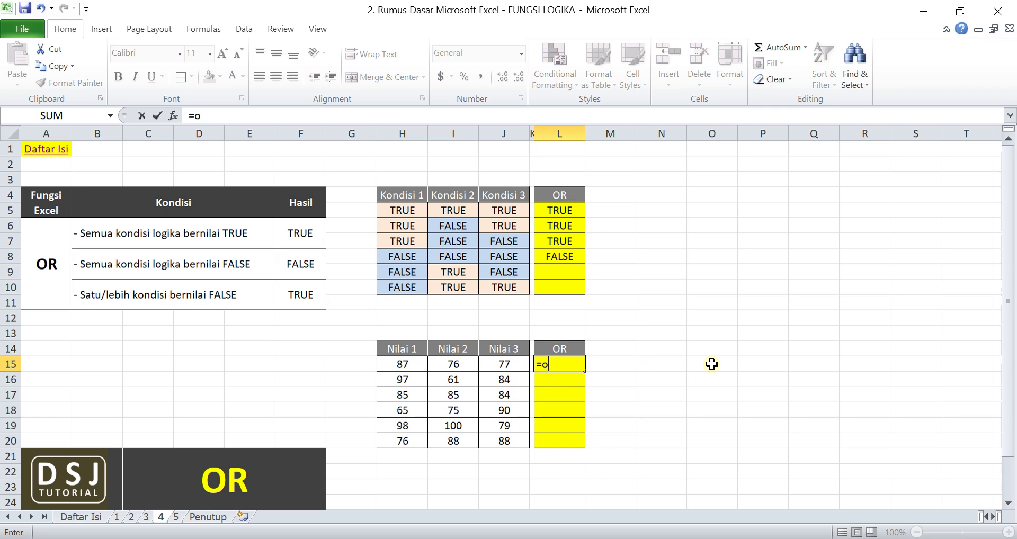
type("r")
key("Tab")
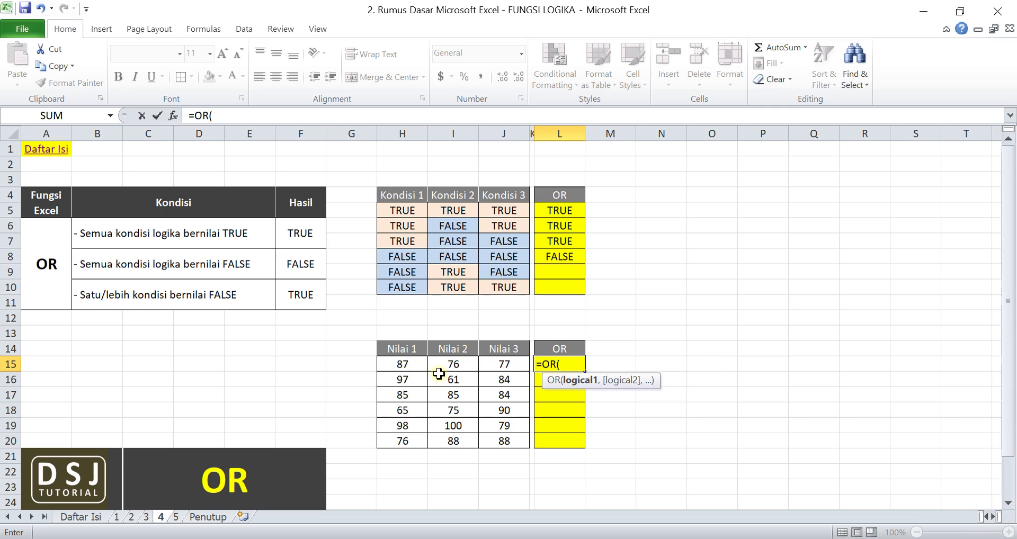
left_click(413, 367)
type(">")
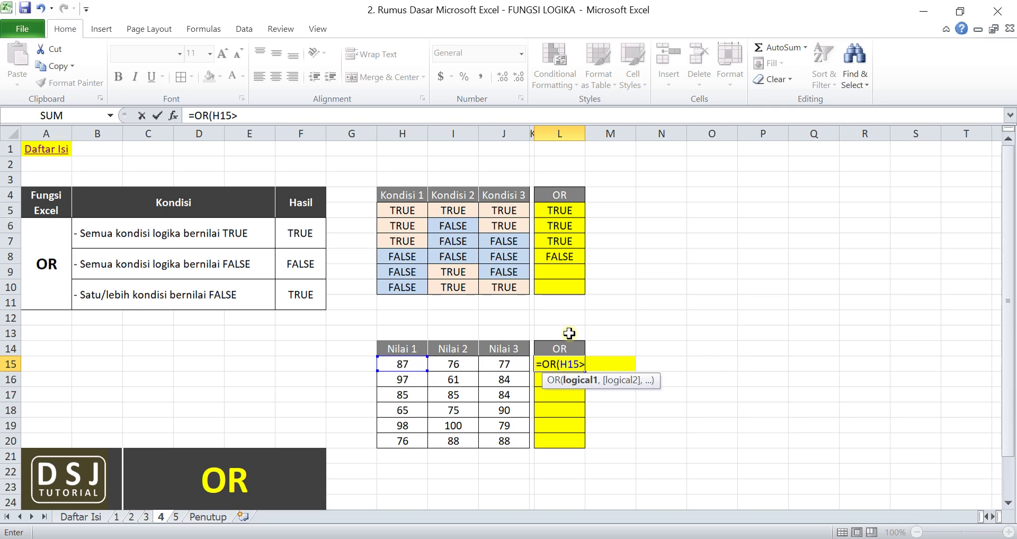
left_click(440, 361)
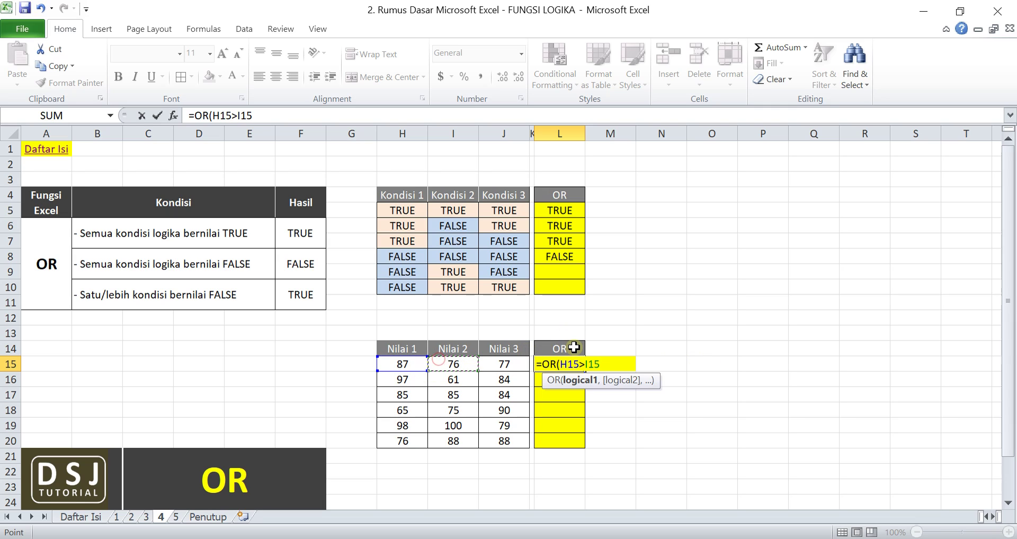
type(",")
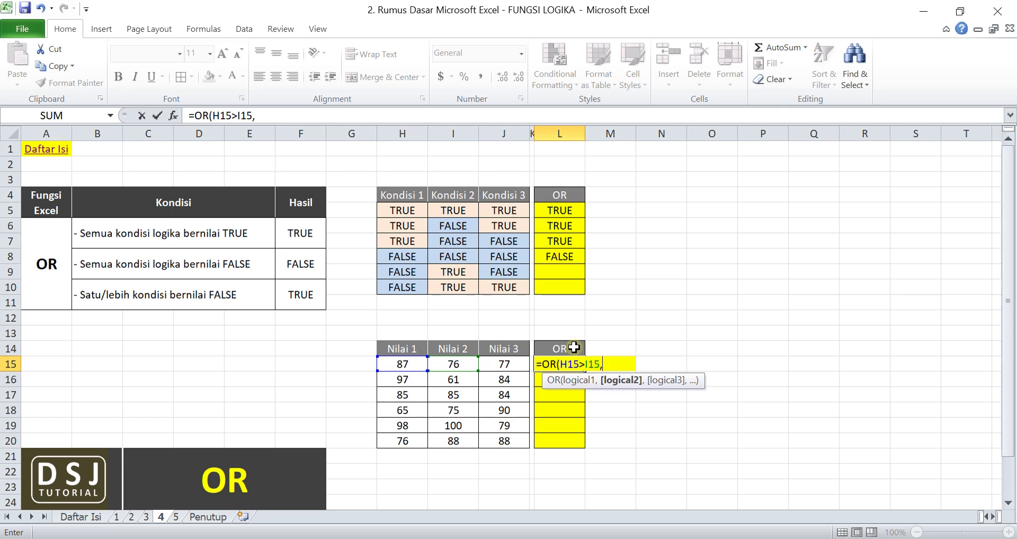
Complete the L15 OR formula with I15>H15 and J15>I15 as the second and third conditions.
left_click(456, 365)
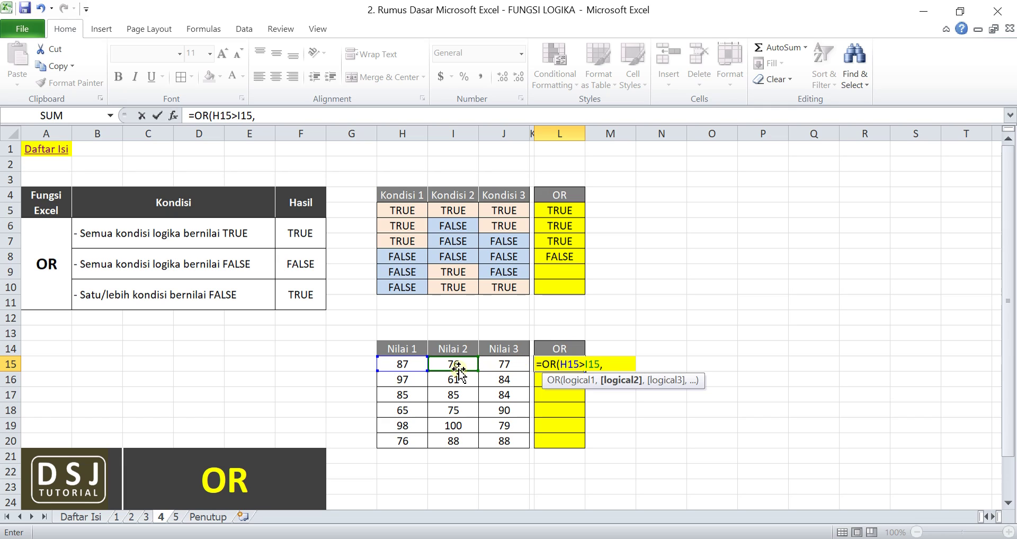
type(">")
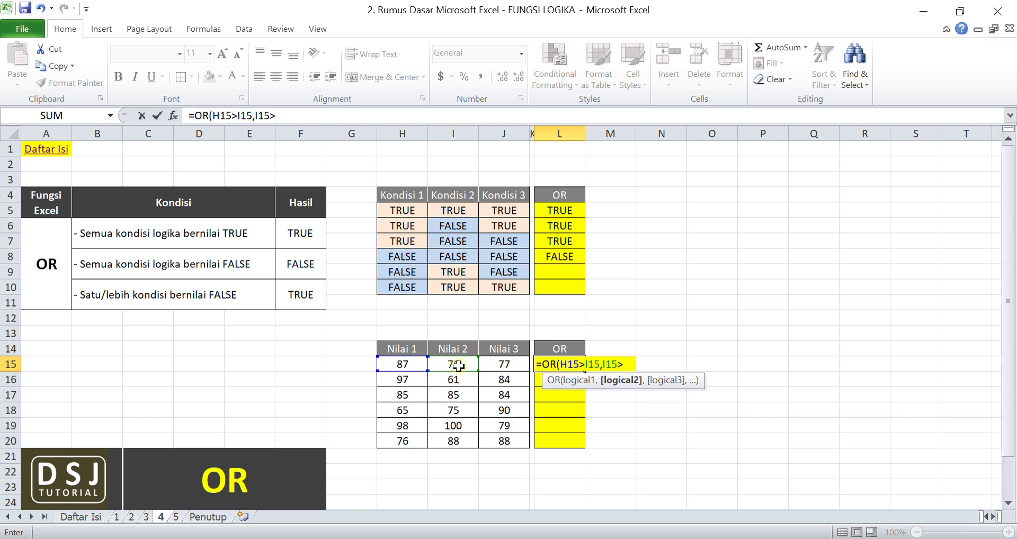
left_click(402, 363)
type(",")
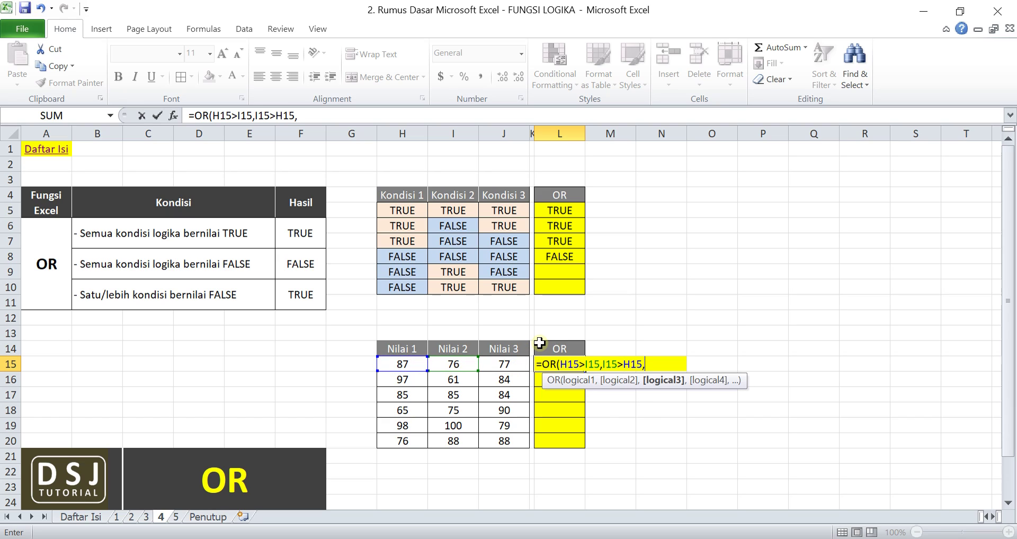
left_click(502, 364)
type(">")
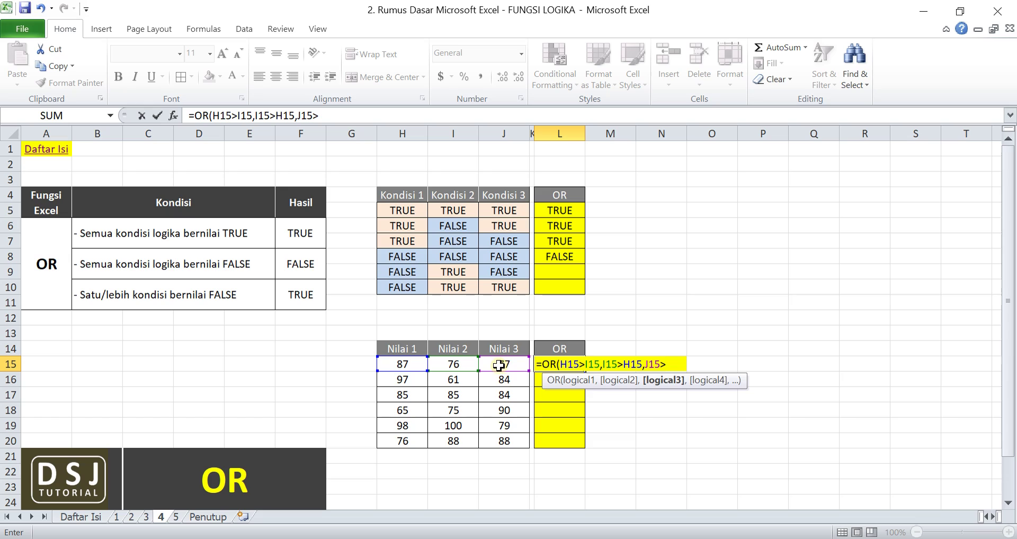
left_click(450, 364)
type(")")
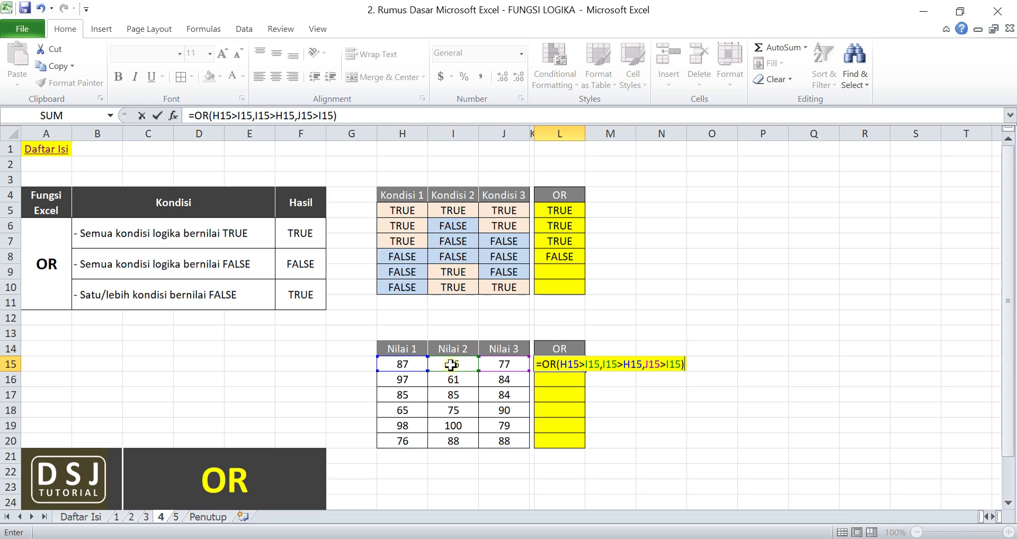
key("Return")
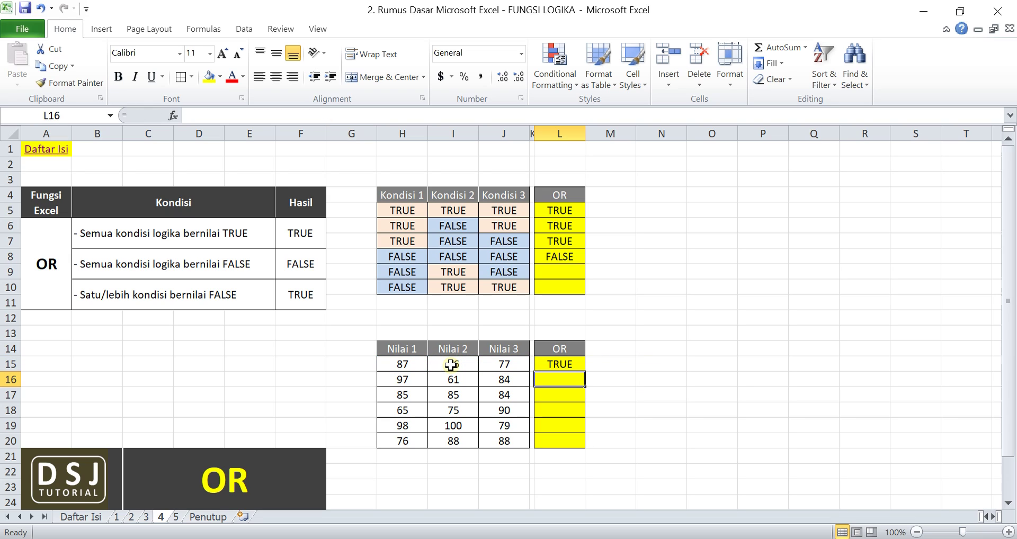
Review the OR formula in L15 and the cells it references.
left_click(571, 365)
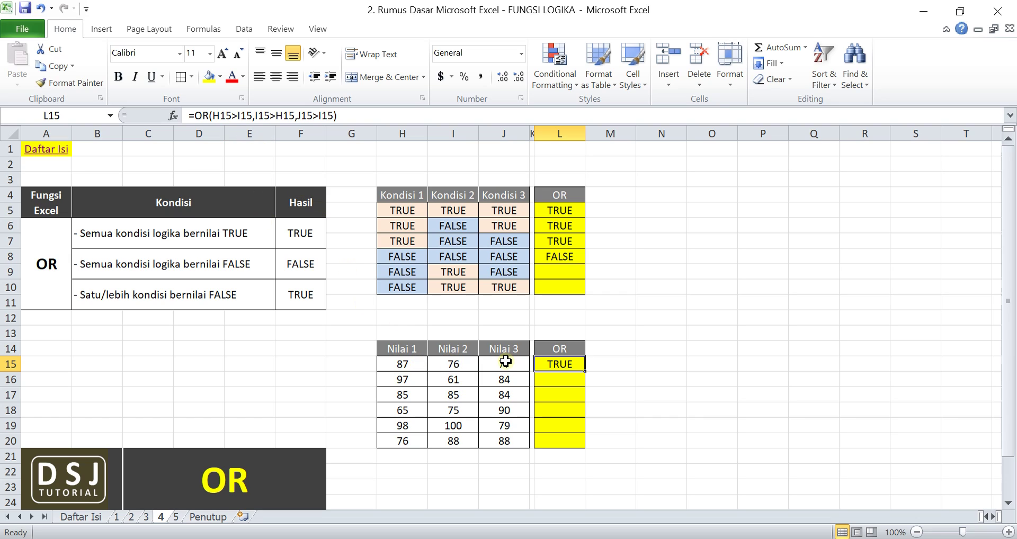
key("F2")
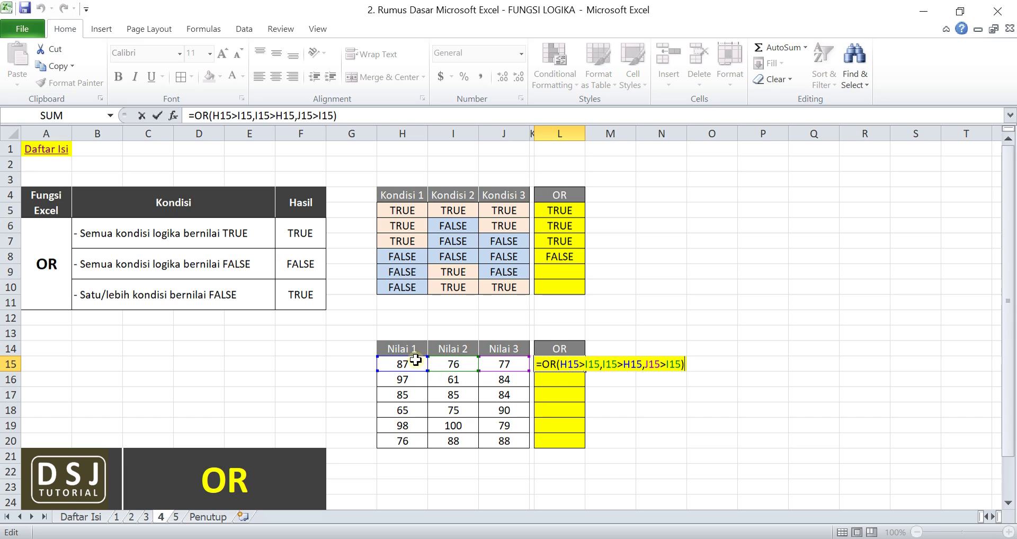
key("ctrl+Return")
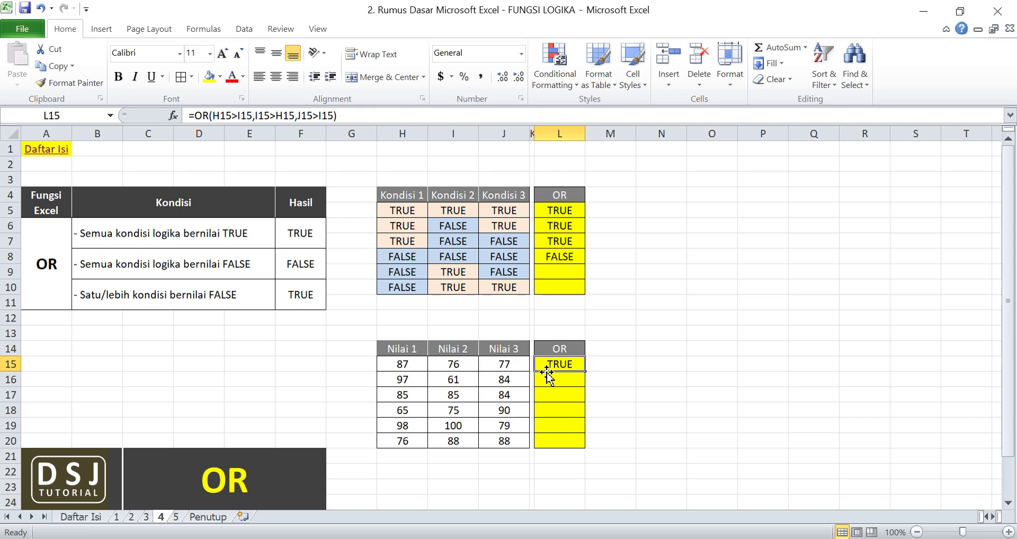
Begin an OR formula in L16 of the Nilai table with I16>J16 as the first condition.
left_click(554, 382)
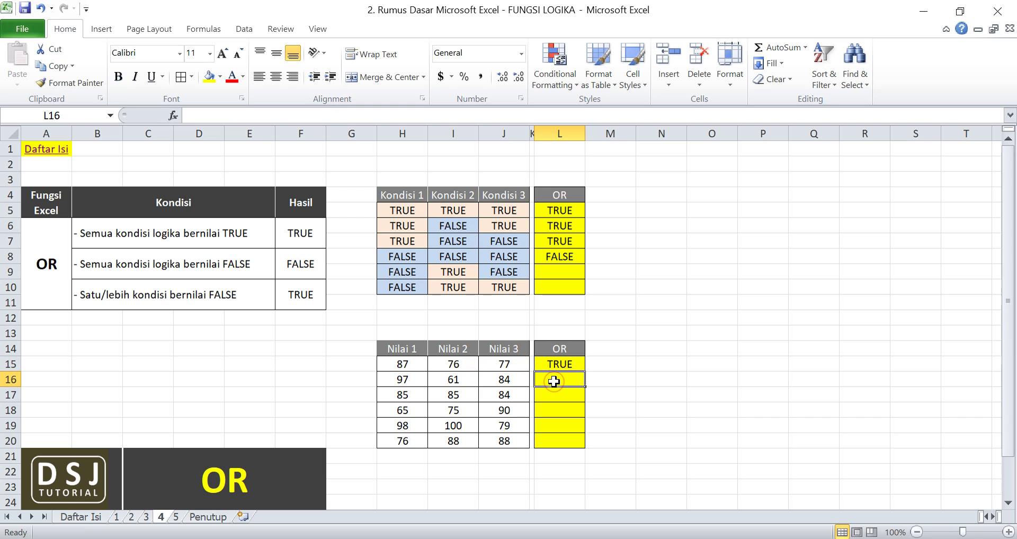
type("=")
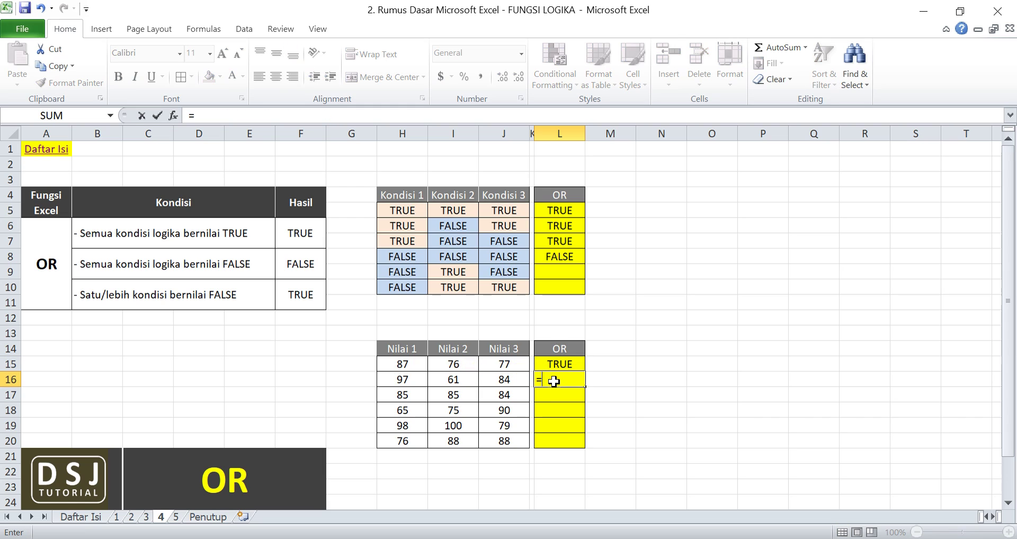
type("or")
key("Tab")
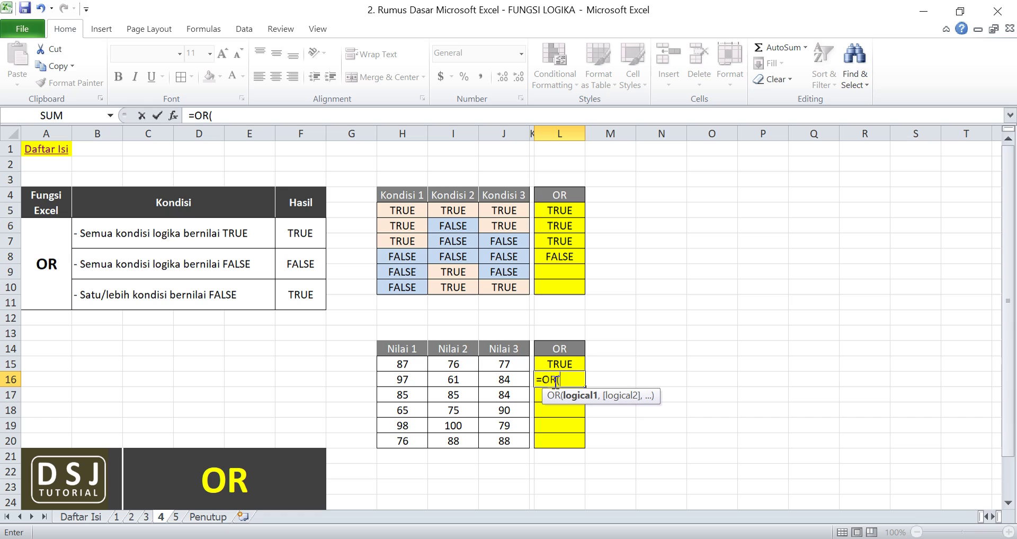
left_click(442, 380)
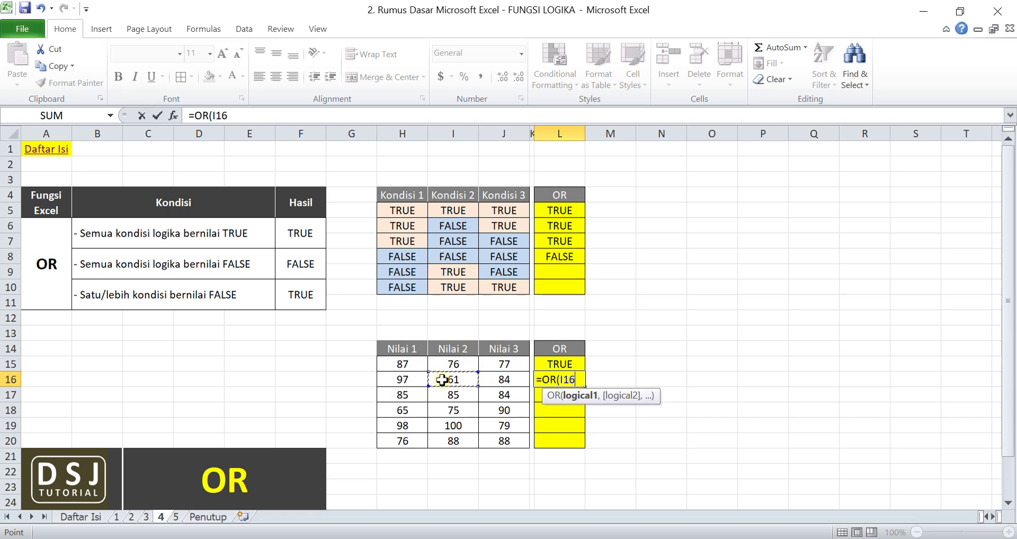
type(">")
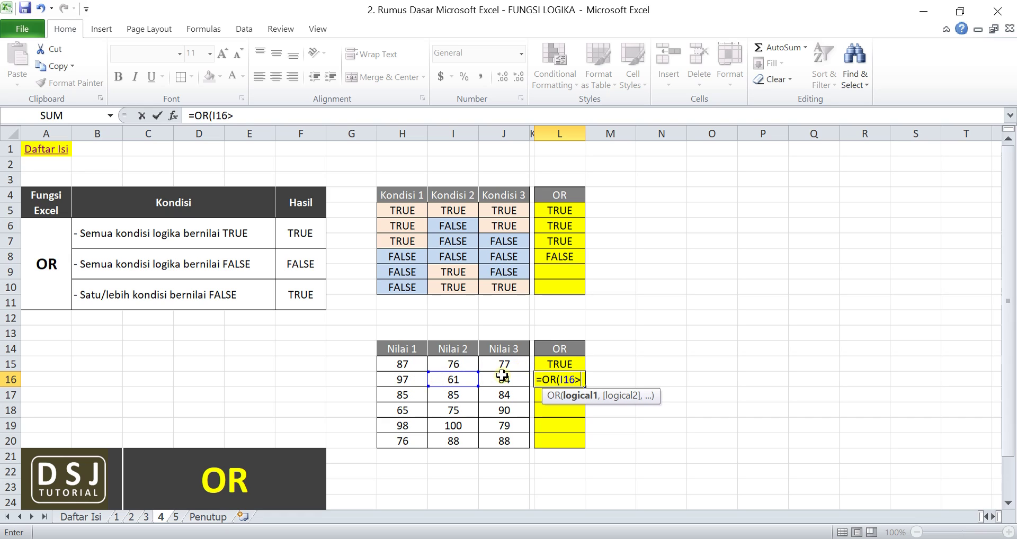
left_click(500, 377)
type(",")
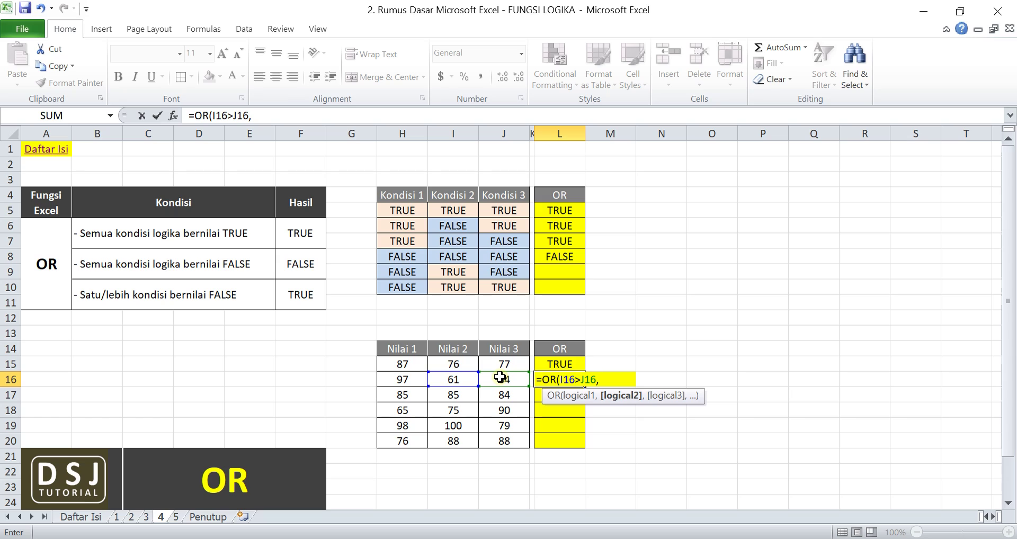
Complete the L16 OR formula with J16>H16 and H16<I16 as the second and third conditions.
left_click(500, 377)
type(">")
left_click(412, 381)
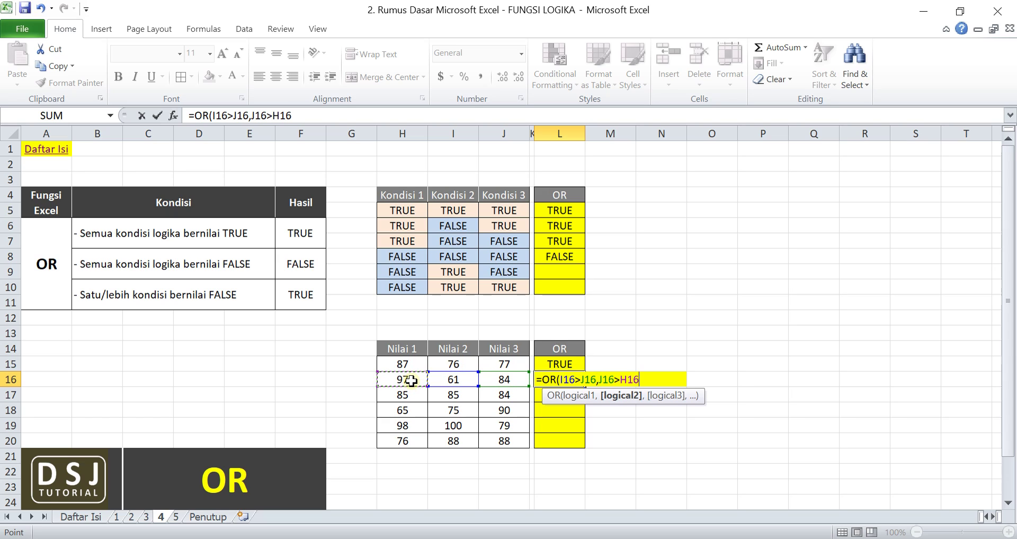
type(",")
left_click(412, 381)
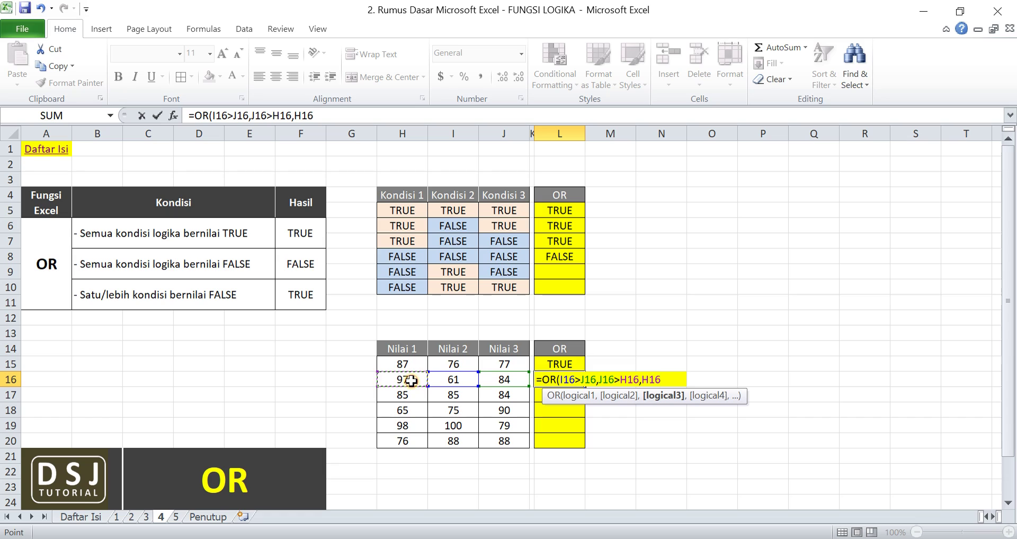
type("<")
left_click(455, 380)
type(")")
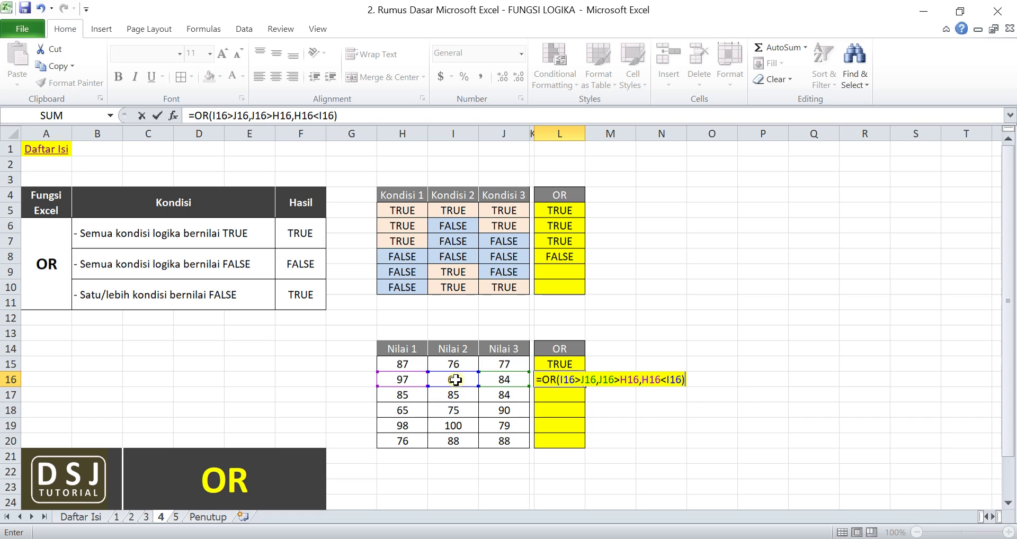
key("Return")
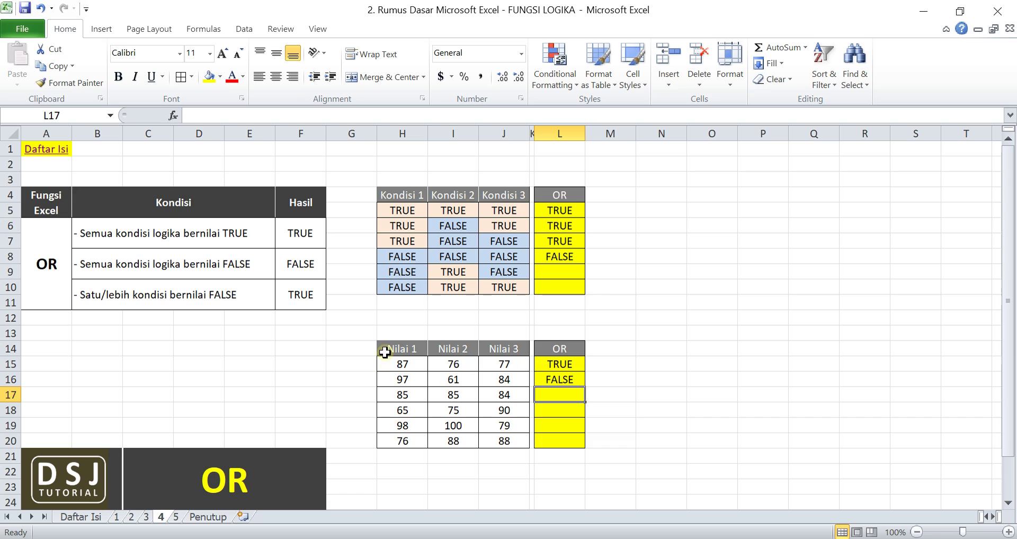
Go through the Daftar Isi contents sheet to the Fungsi NOT sheet and enter =NOT(J5) in L5.
left_click(53, 154)
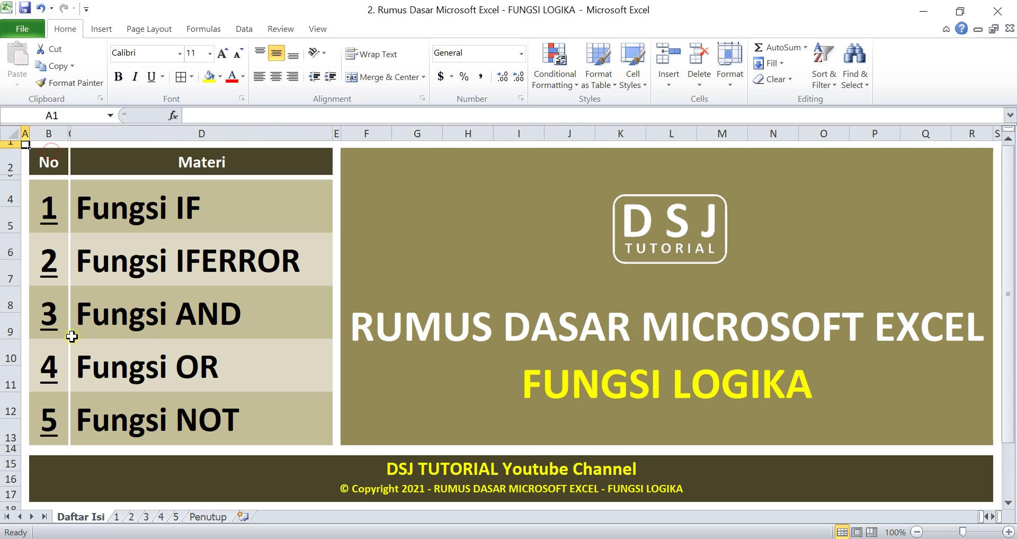
left_click(57, 425)
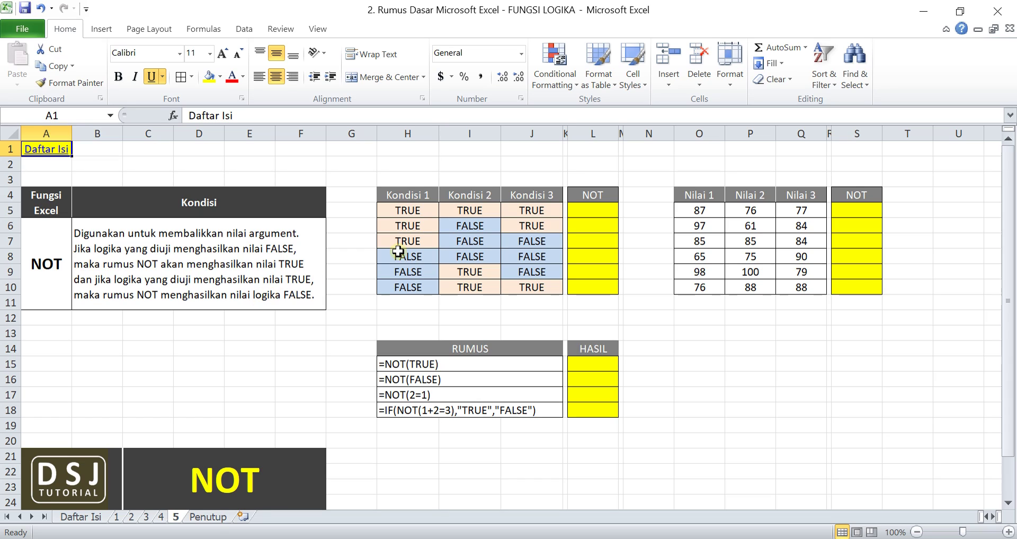
left_click(574, 207)
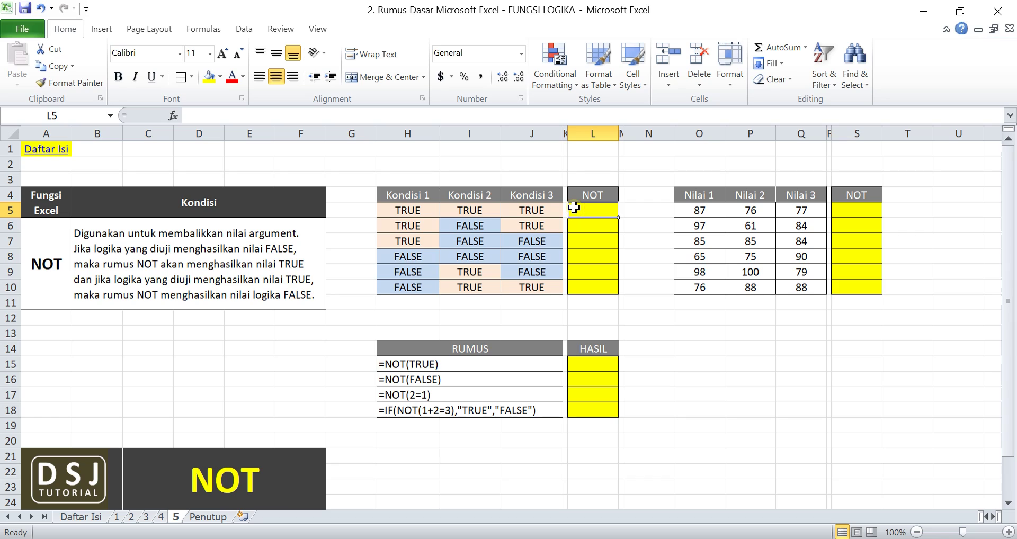
type("=not")
key("Tab")
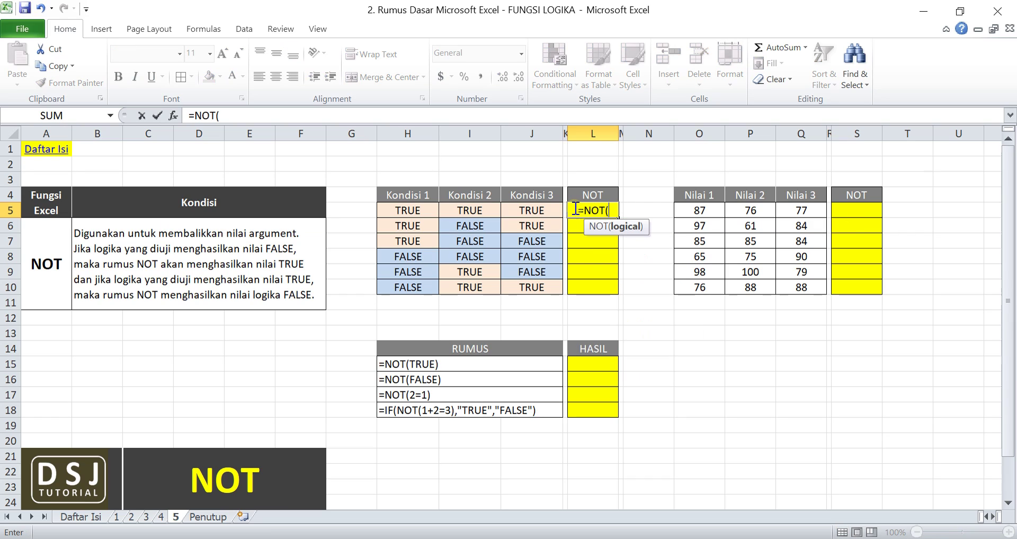
left_click(533, 211)
type(")")
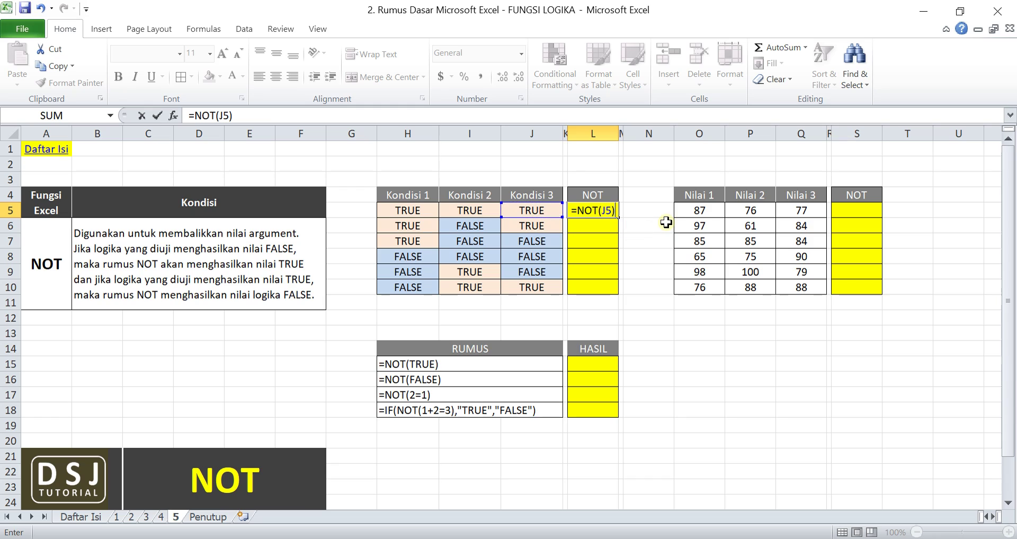
key("Return")
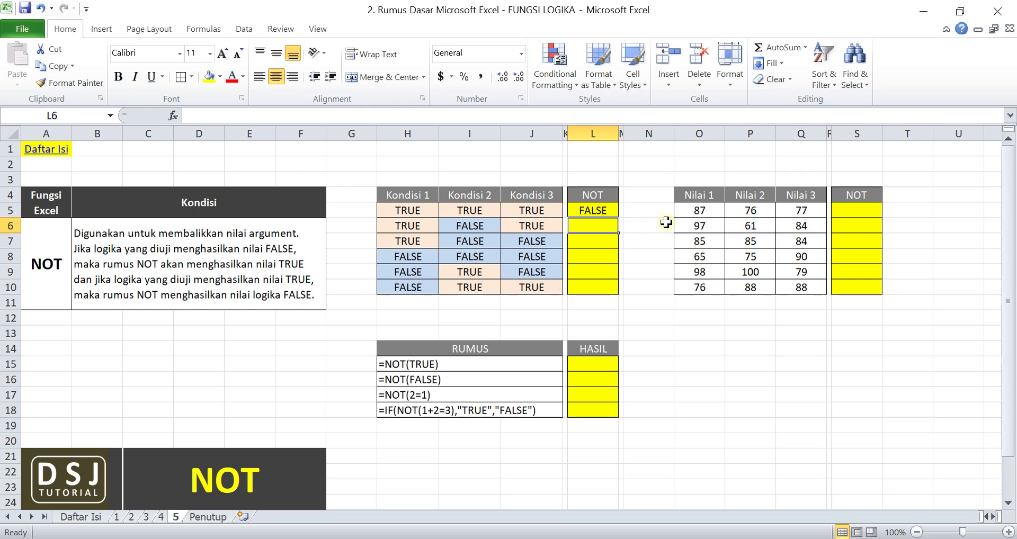
Enter a NOT formula in L6 that reverses the Kondisi 2 value in I6.
type("=not")
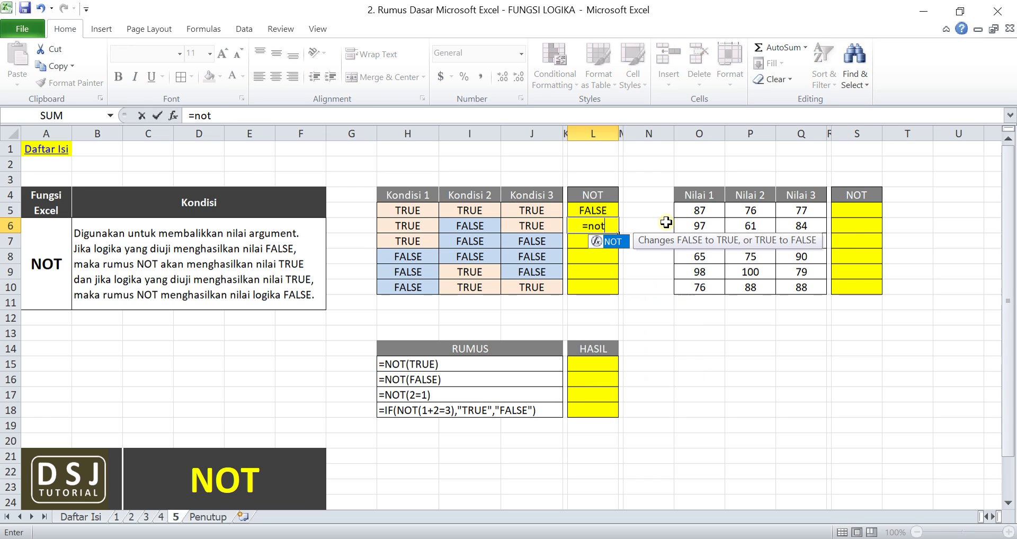
key("Tab")
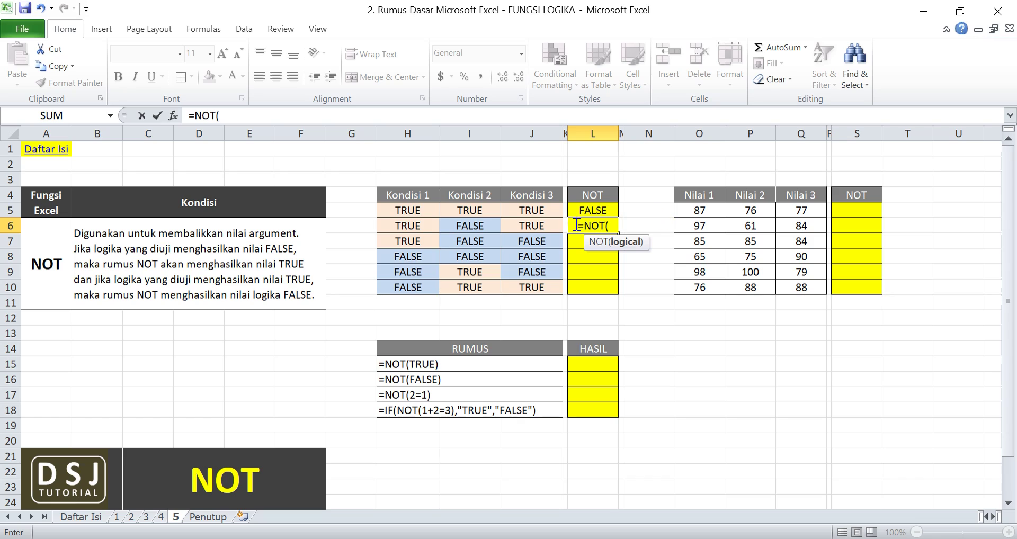
left_click(472, 226)
type(")")
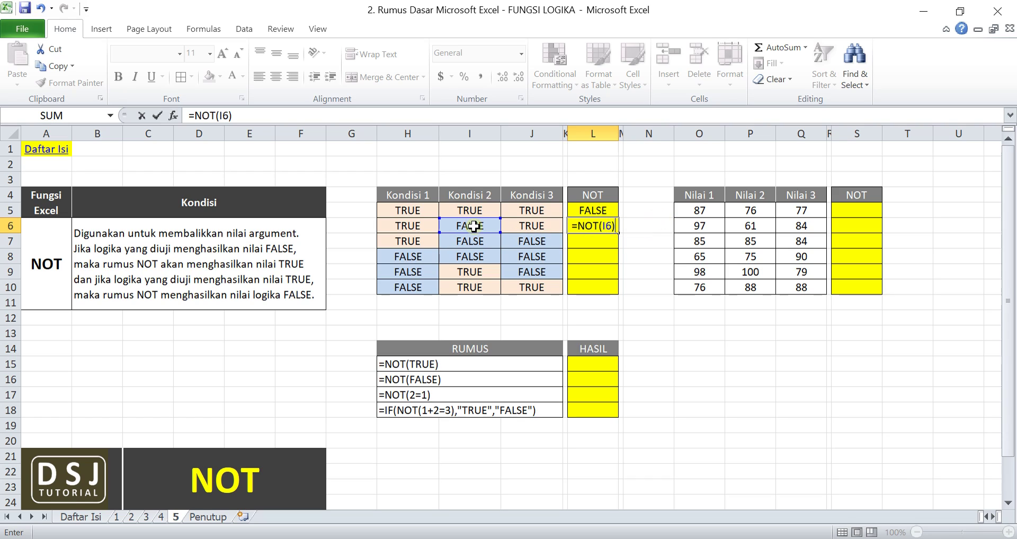
key("Return")
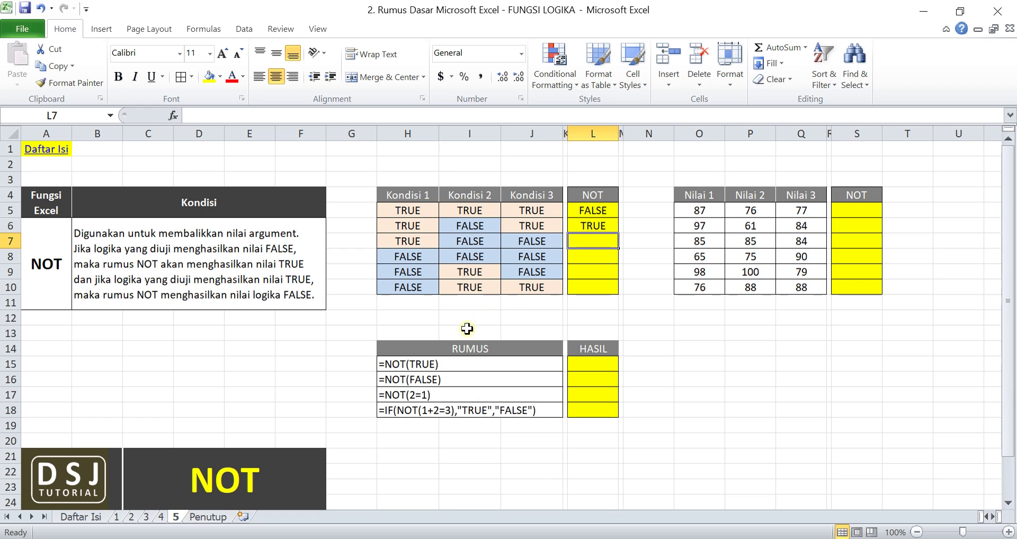
Enter =NOT(TRUE) in L15, the first HASIL cell of the RUMUS table.
left_click(611, 365)
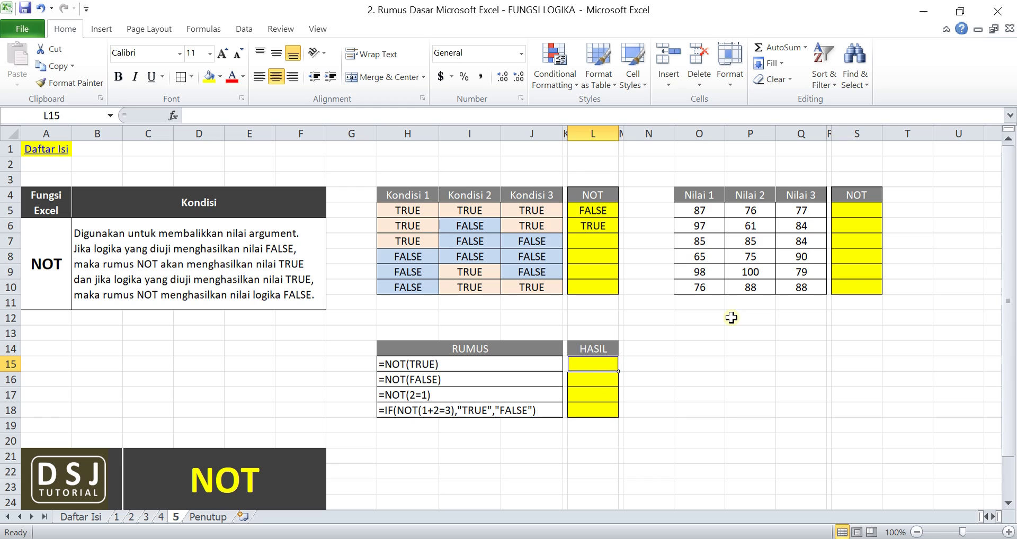
type("=not")
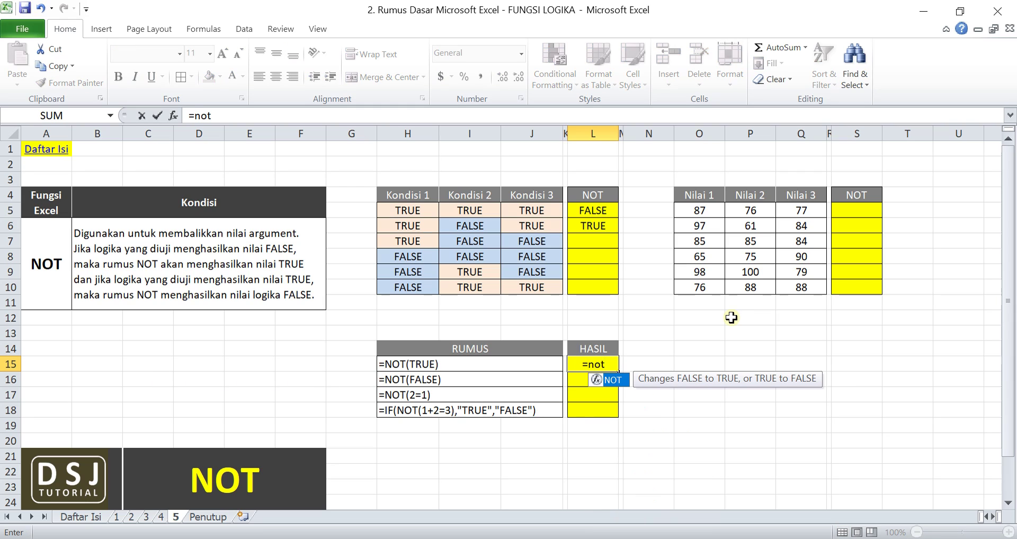
key("Tab")
type("true")
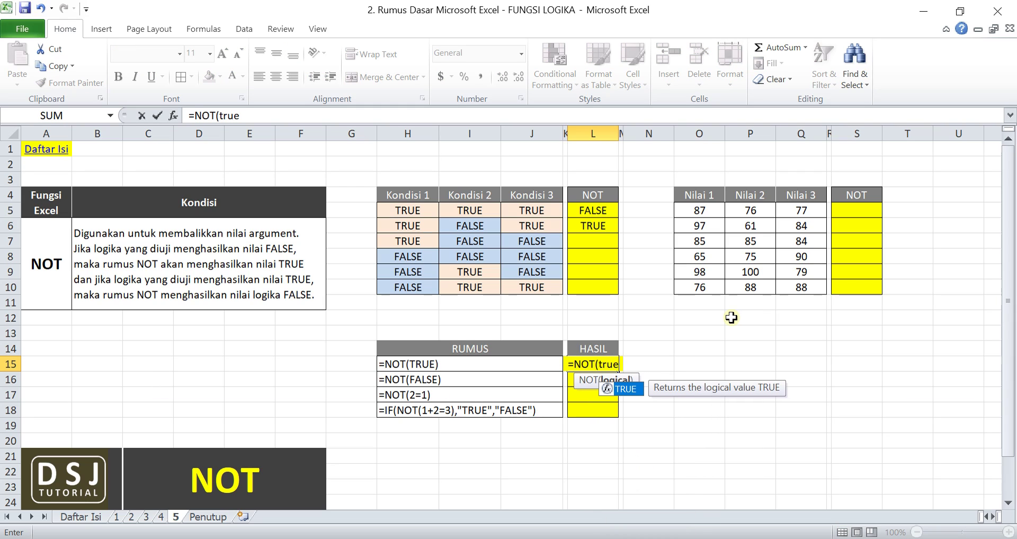
type(")")
key("Return")
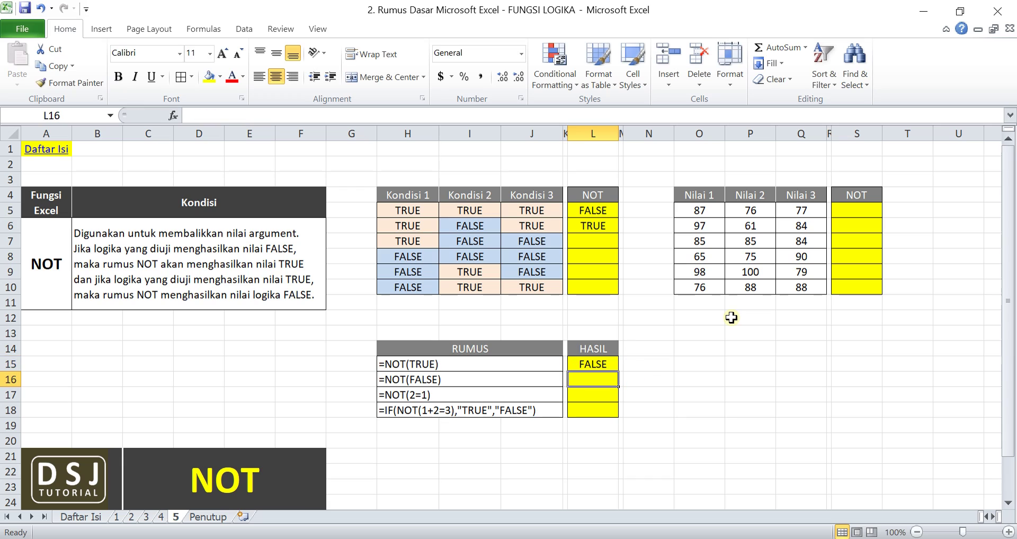
Enter =NOT(FALSE) in the HASIL cell L16.
type("=not")
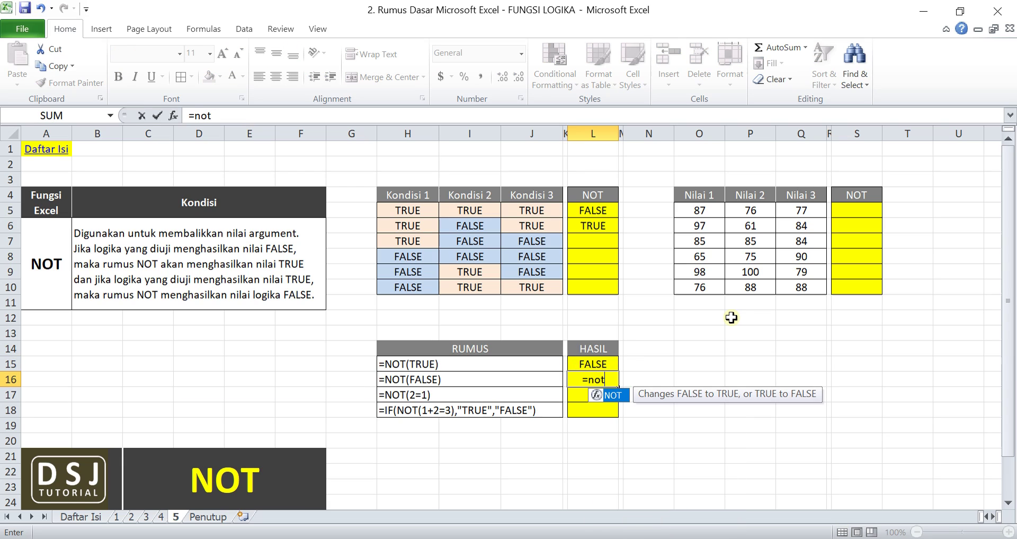
key("Tab")
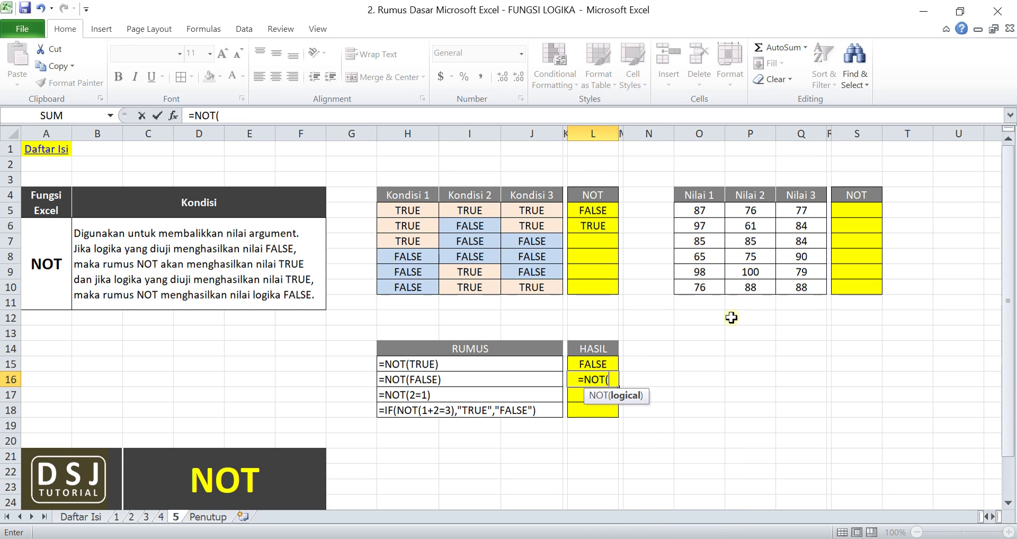
type("false)")
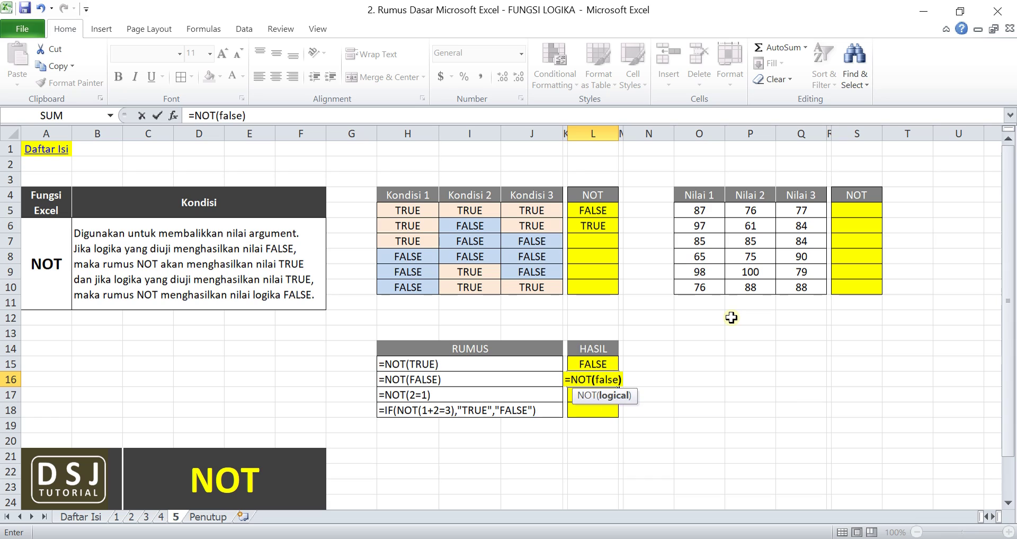
key("Return")
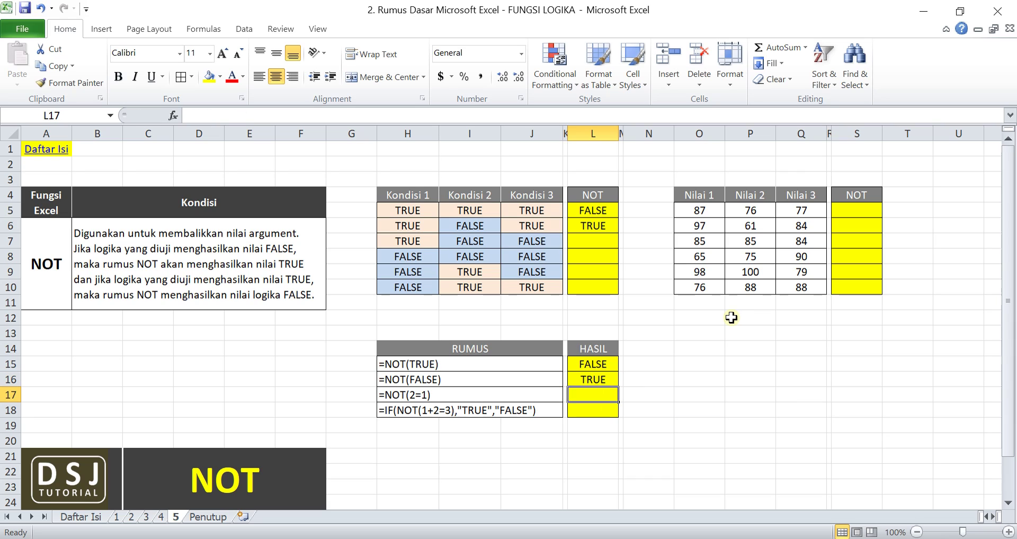
Enter =NOT(2=1) in the HASIL cell L17.
type("=not")
key("Tab")
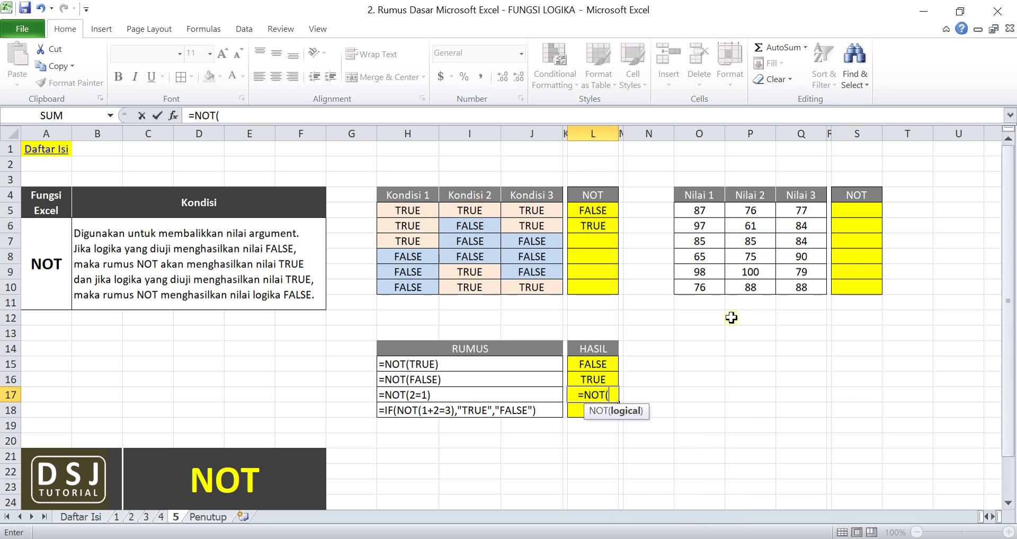
type("2=1")
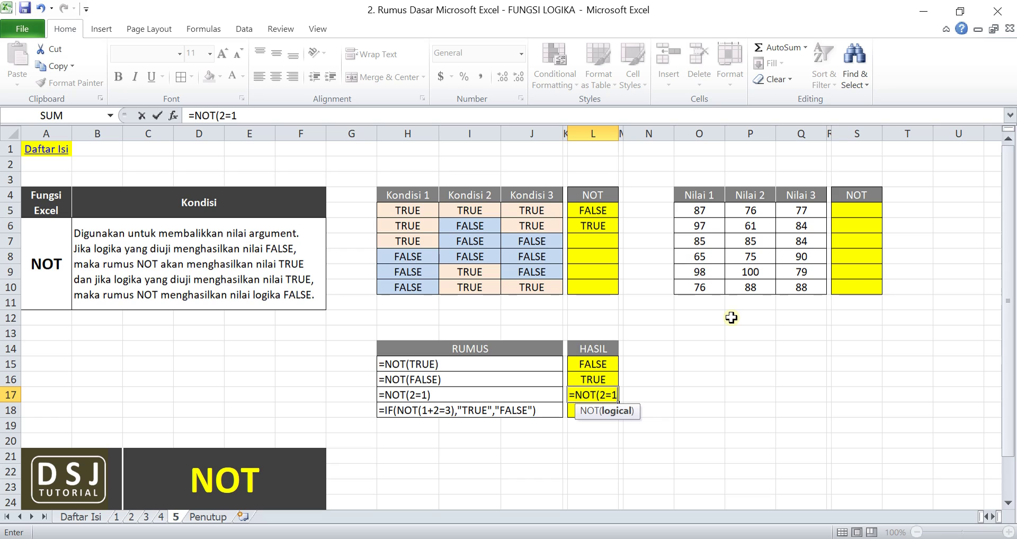
type(")")
key("Return")
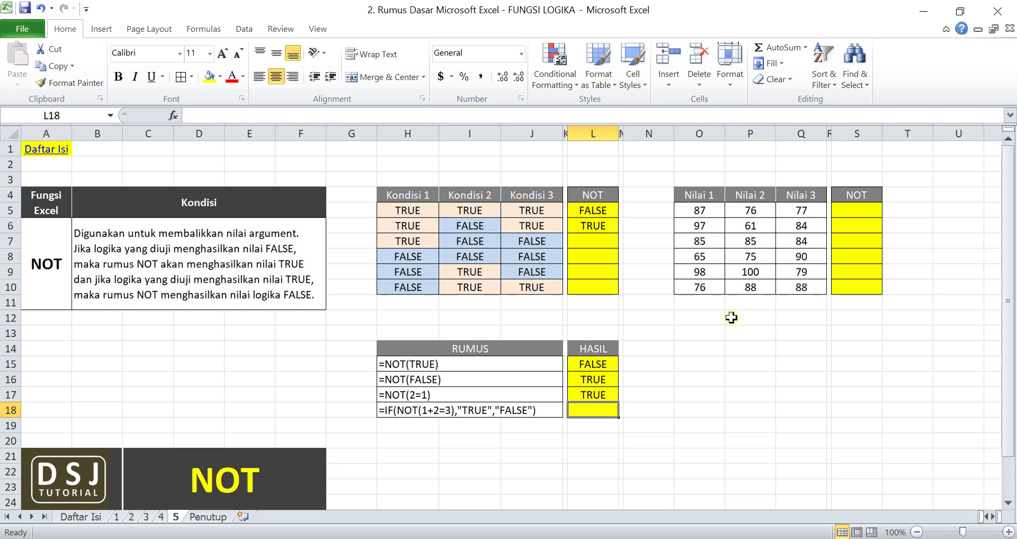
type("=")
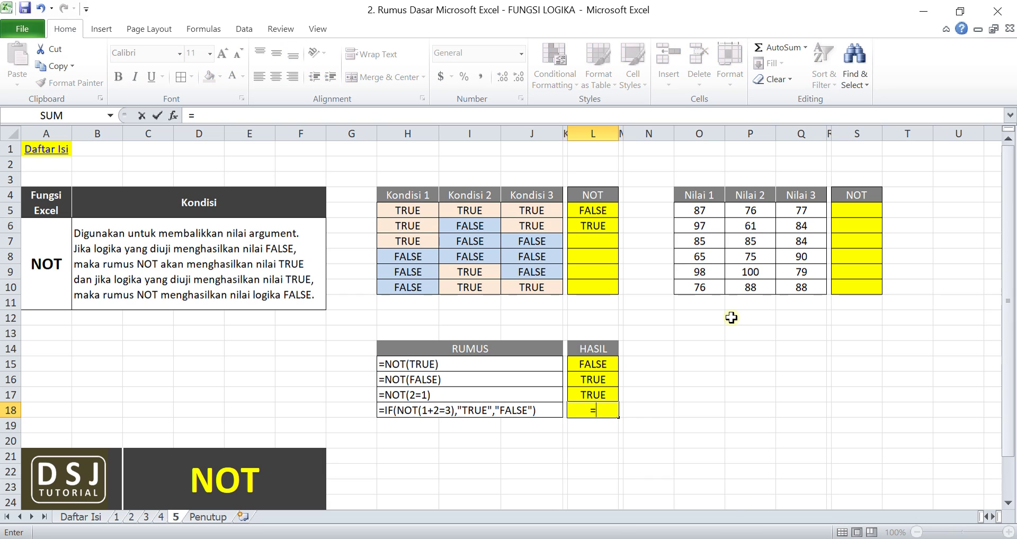
type("not")
key("Tab")
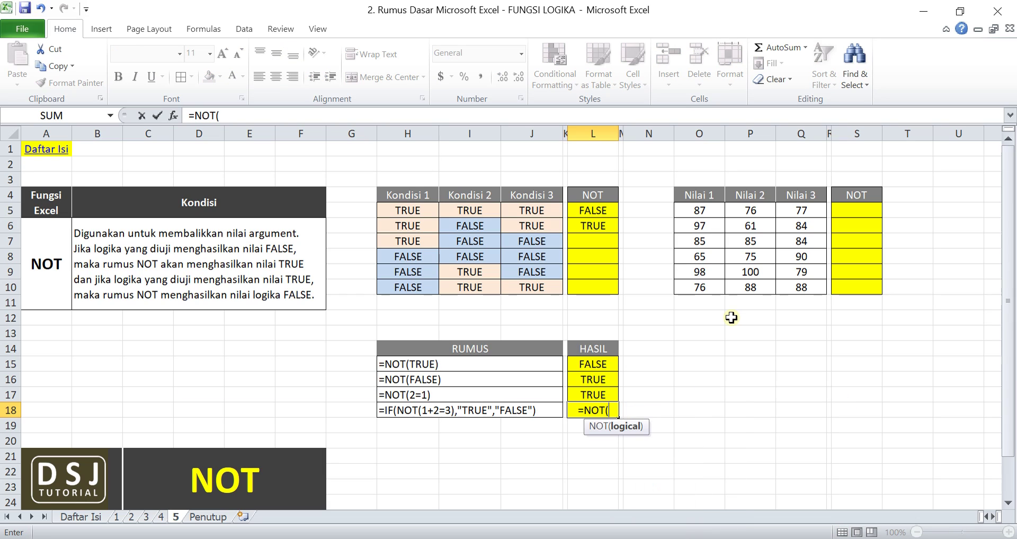
type("if")
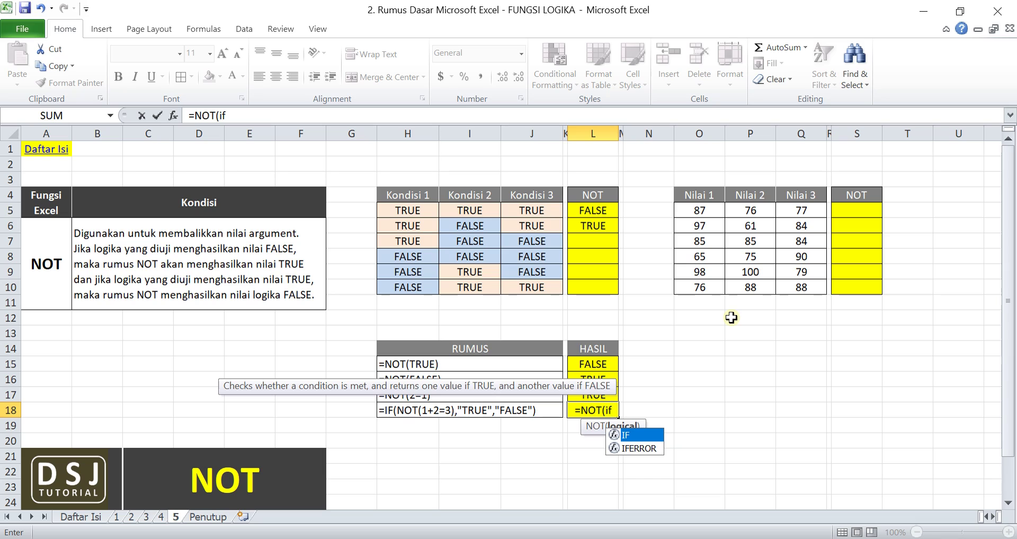
key("Tab")
type("not")
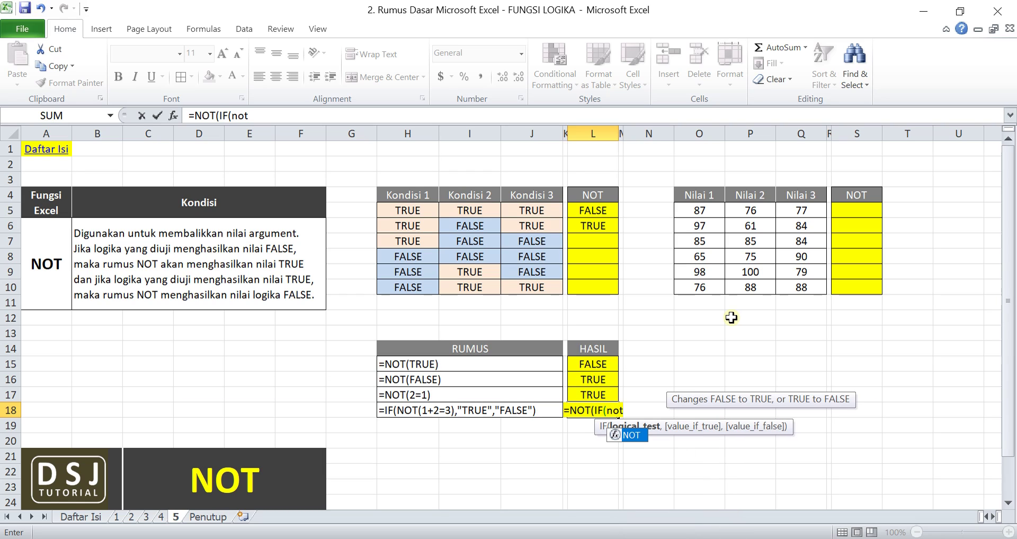
key("Tab")
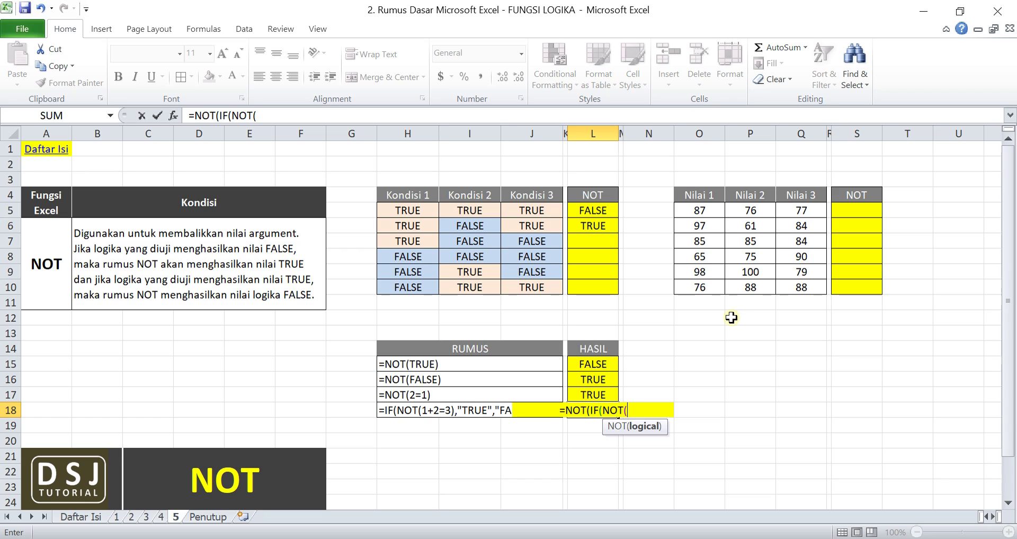
key("BackSpace")
key("BackSpace")
key("BackSpace")
key("BackSpace")
key("BackSpace")
key("BackSpace")
key("BackSpace")
key("BackSpace")
key("BackSpace")
key("BackSpace")
key("BackSpace")
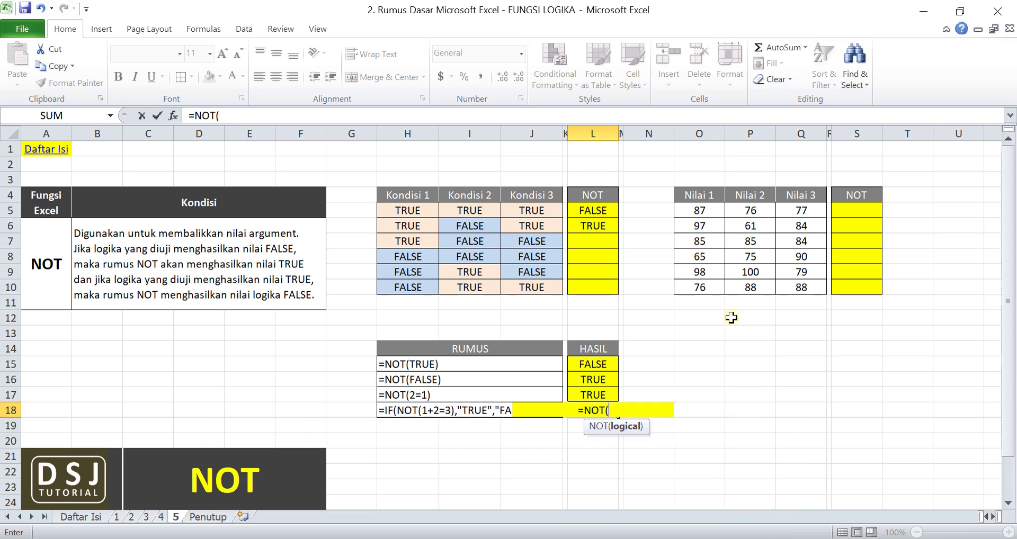
Enter =IF(NOT(1+2=3),"TRUE","FALSE") in L18, the last HASIL cell of the RUMUS table.
type("IF(")
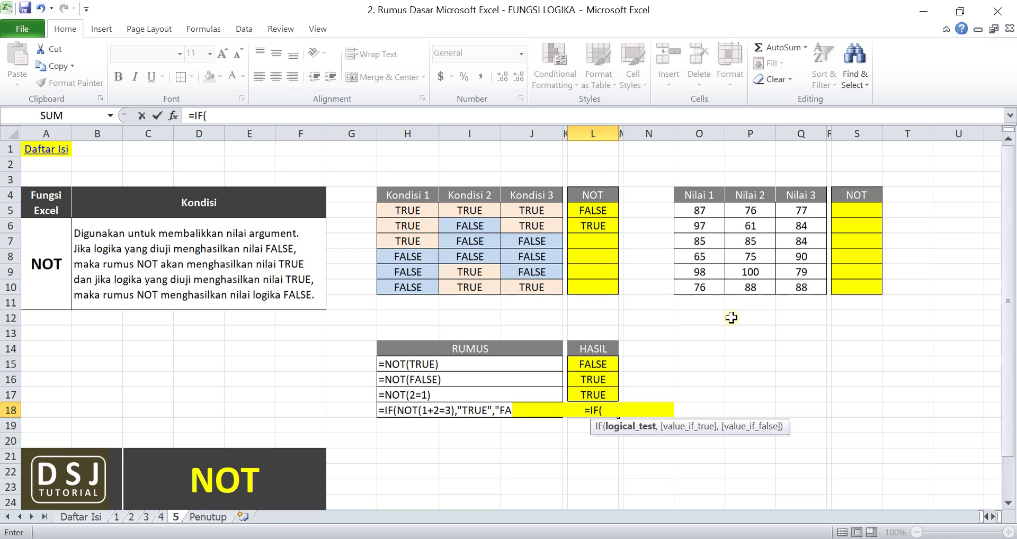
type("not")
key("Tab")
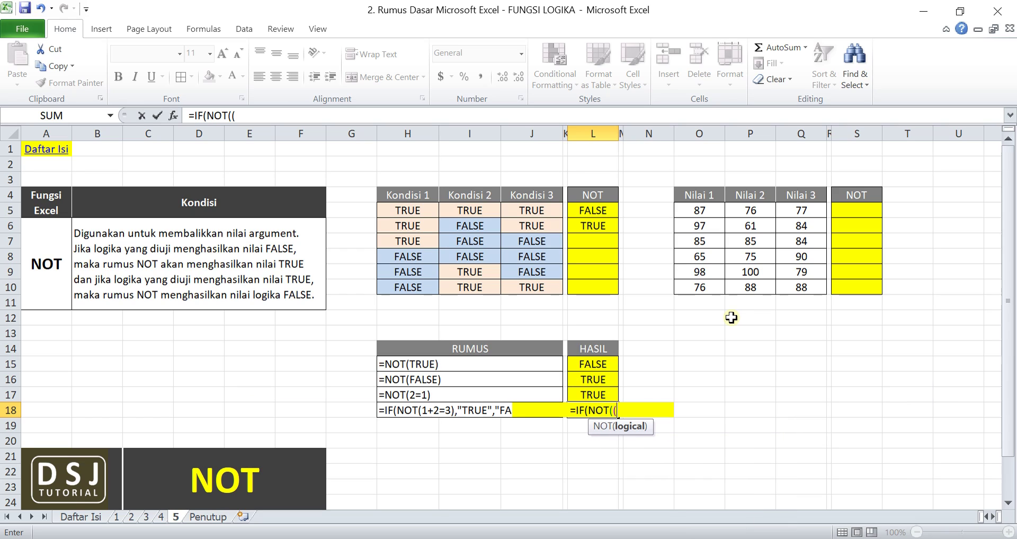
type("1+2=3")
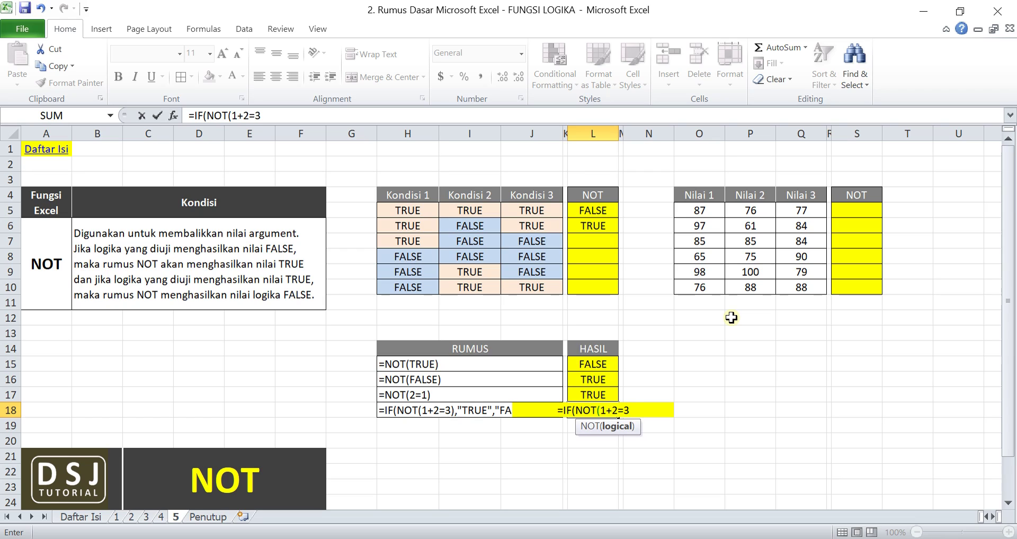
type(")")
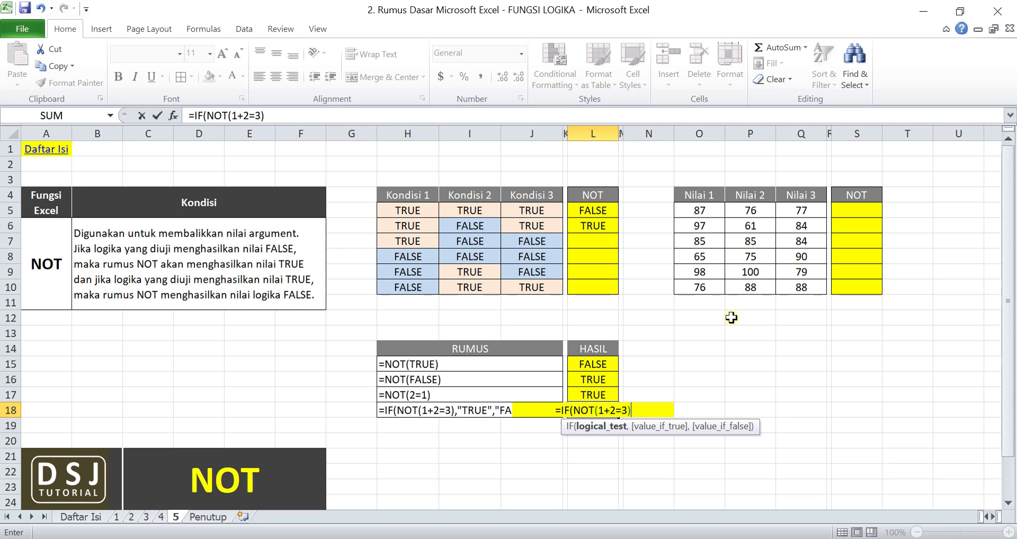
type(",")
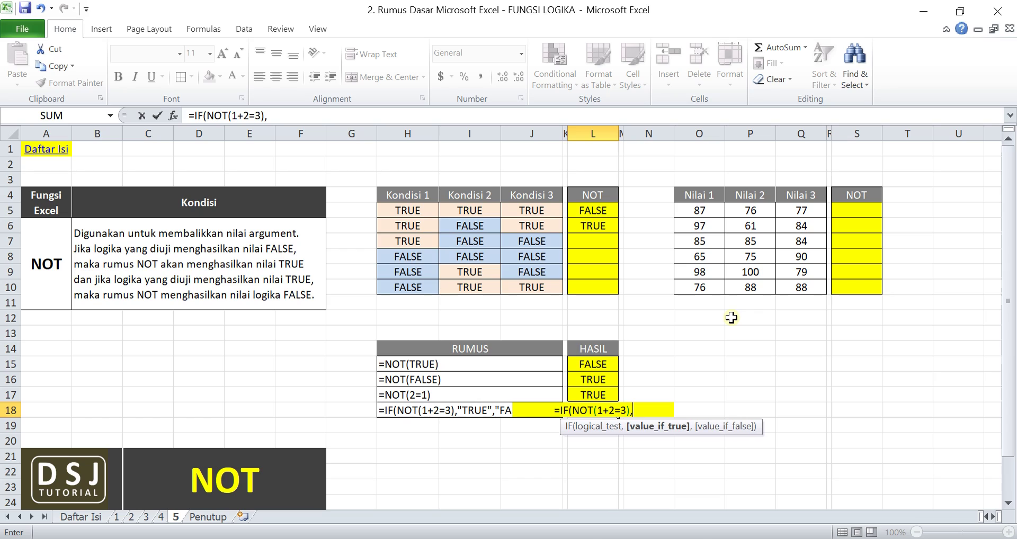
type("\"tru")
key("BackSpace")
key("BackSpace")
key("BackSpace")
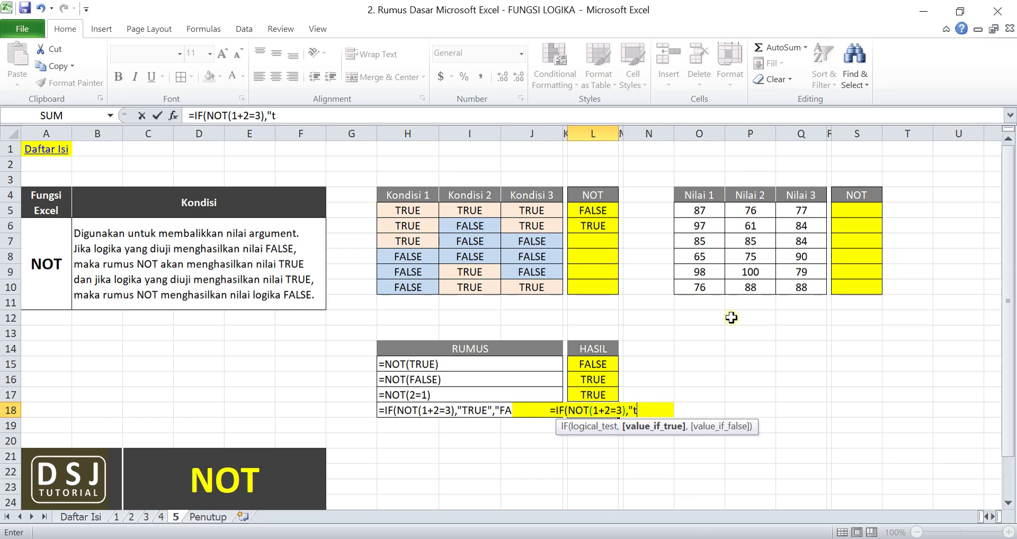
type("TRUE")
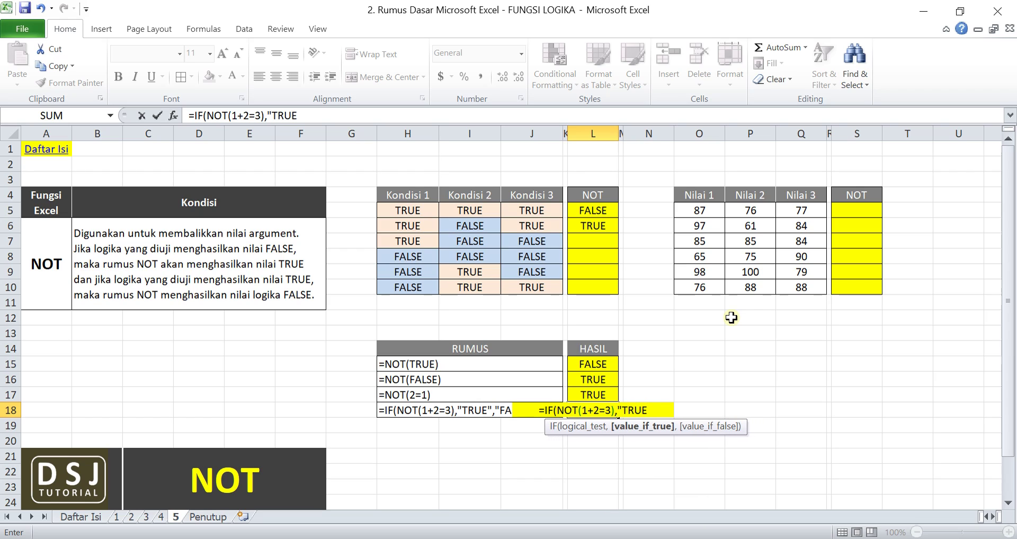
type("\",")
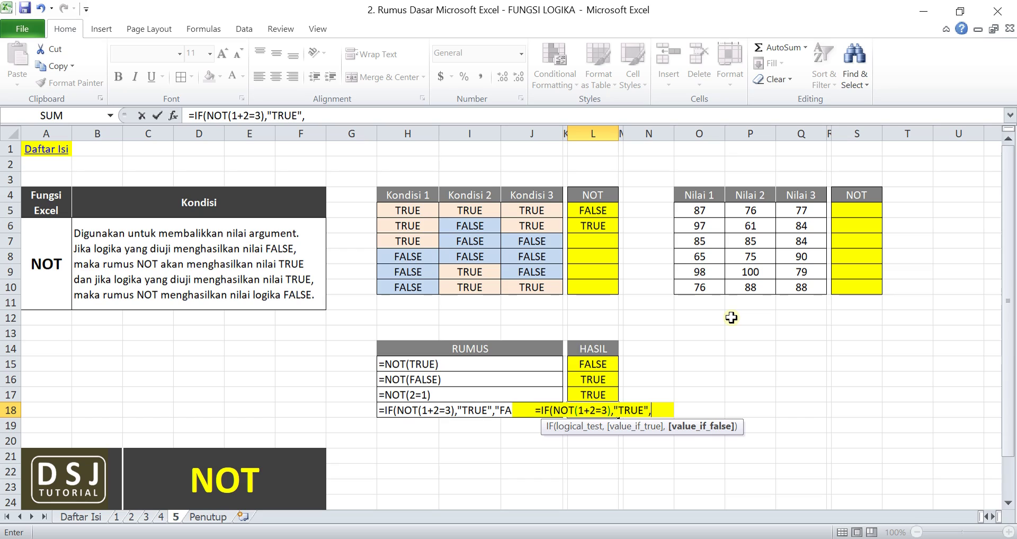
type("\"")
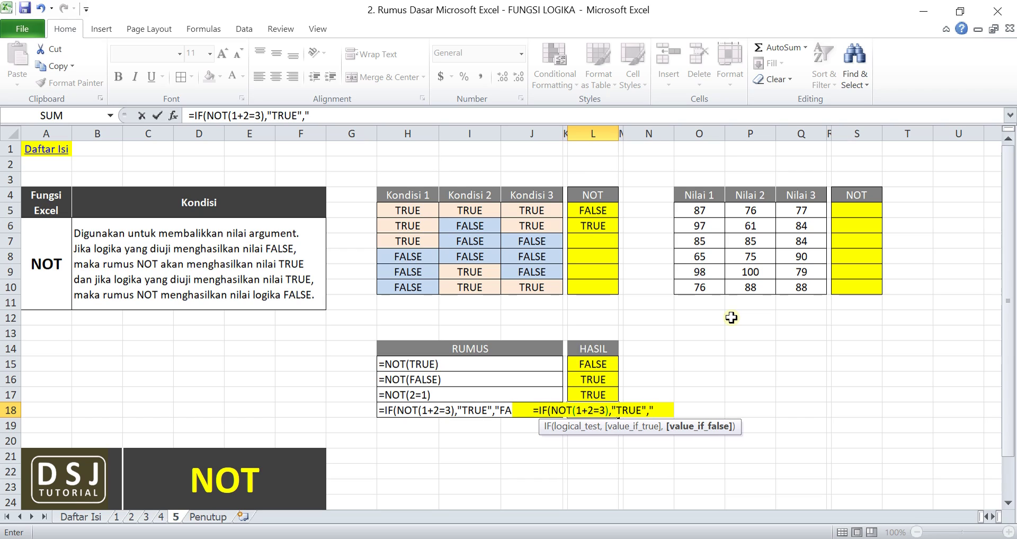
type("F")
type("ALSE")
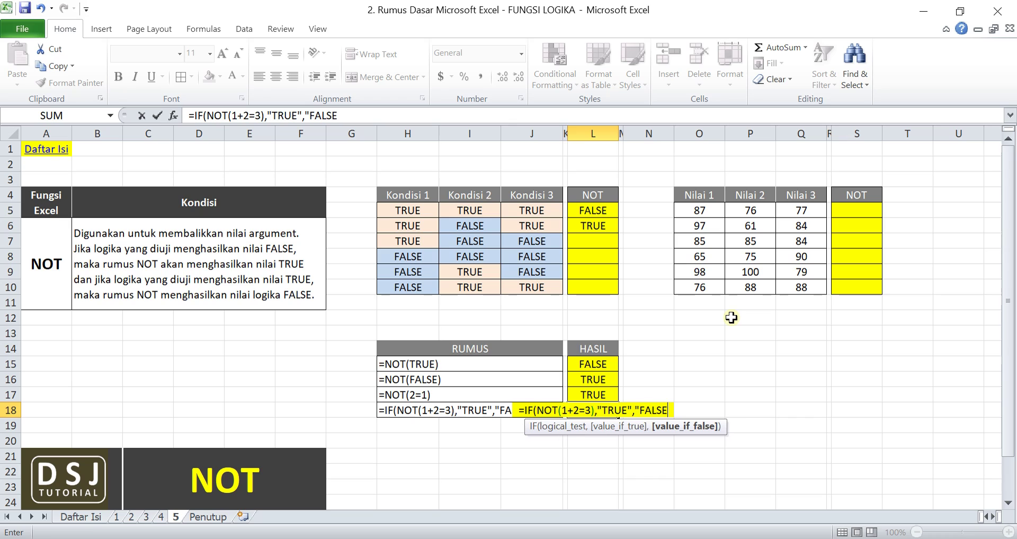
type("\"))")
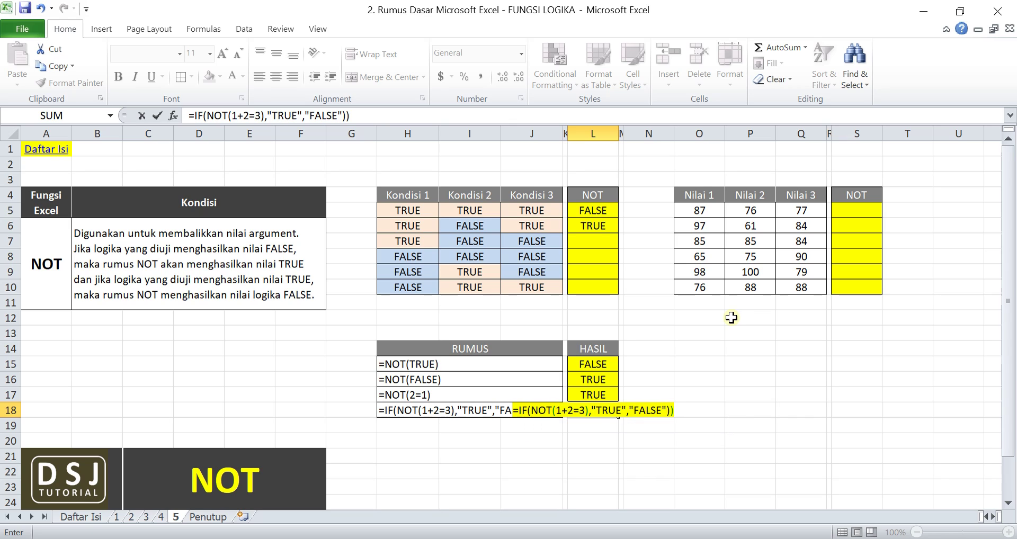
key("Return")
key("Return")
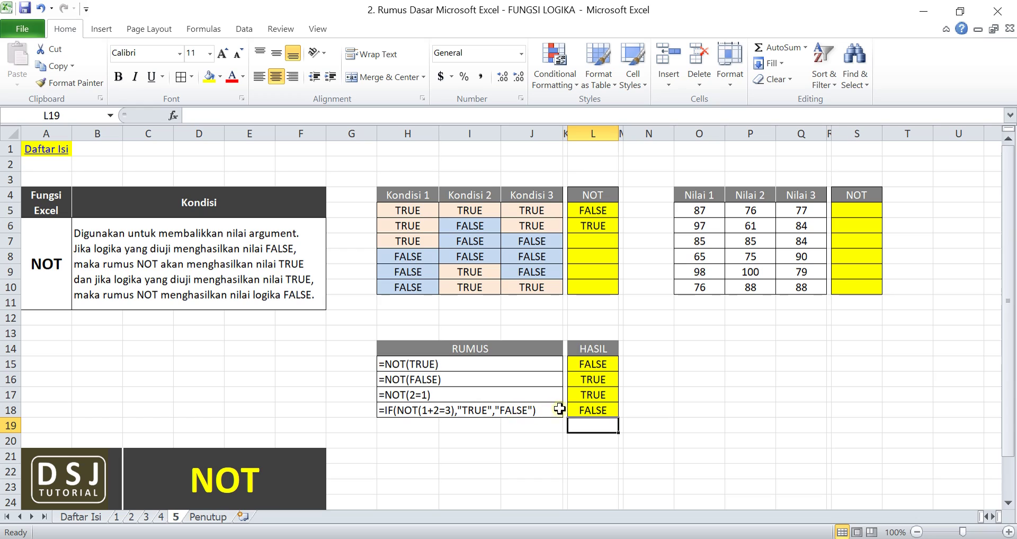
left_click(585, 410)
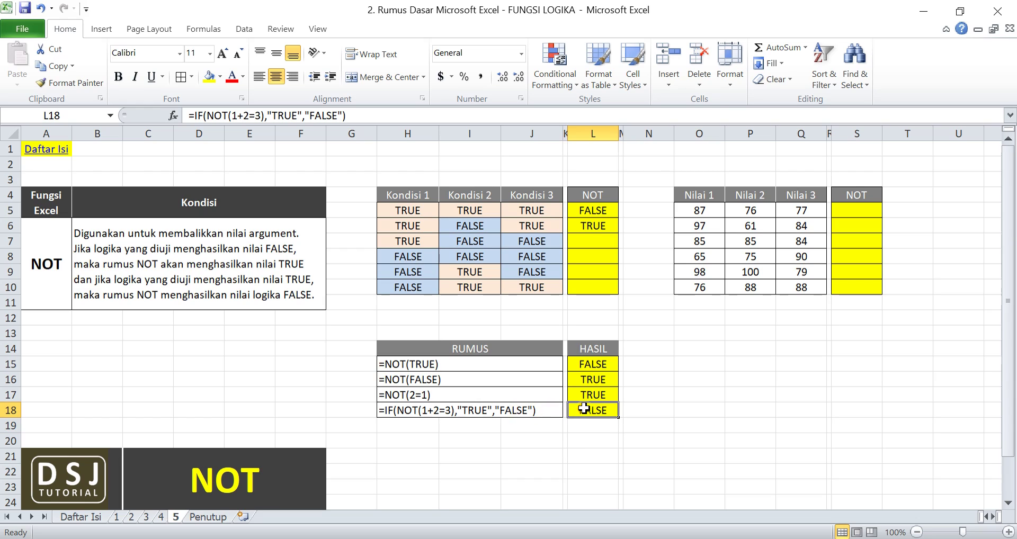
Enter =NOT(O5>P5) in S5 to reverse the Nilai 1 and Nilai 2 comparison, and return to the Daftar Isi sheet.
left_click(848, 212)
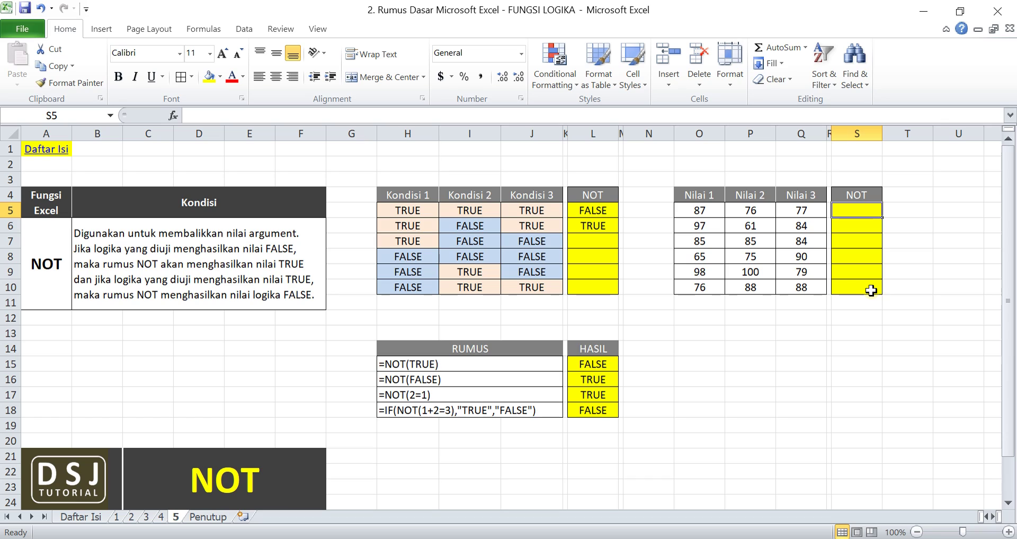
type("=NOT(")
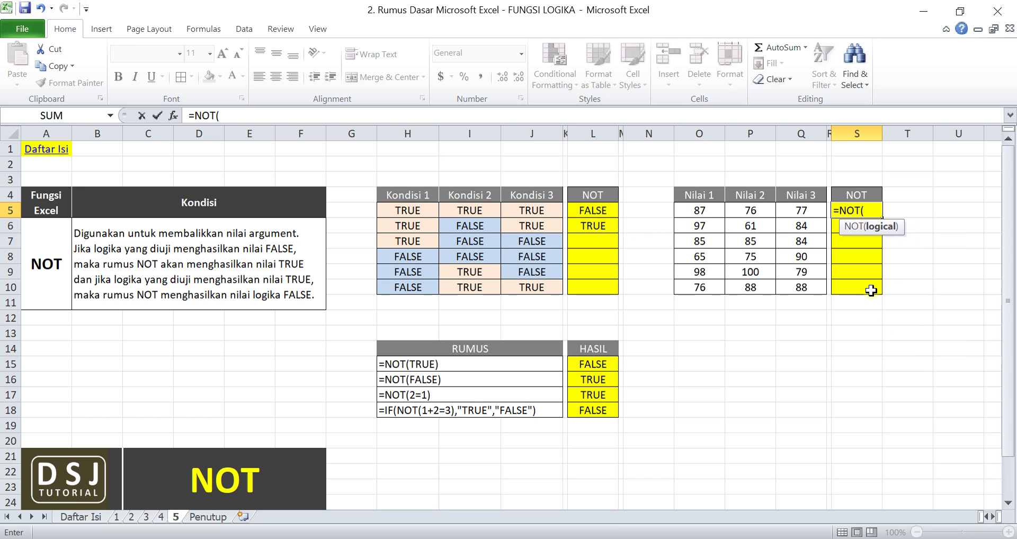
left_click(706, 213)
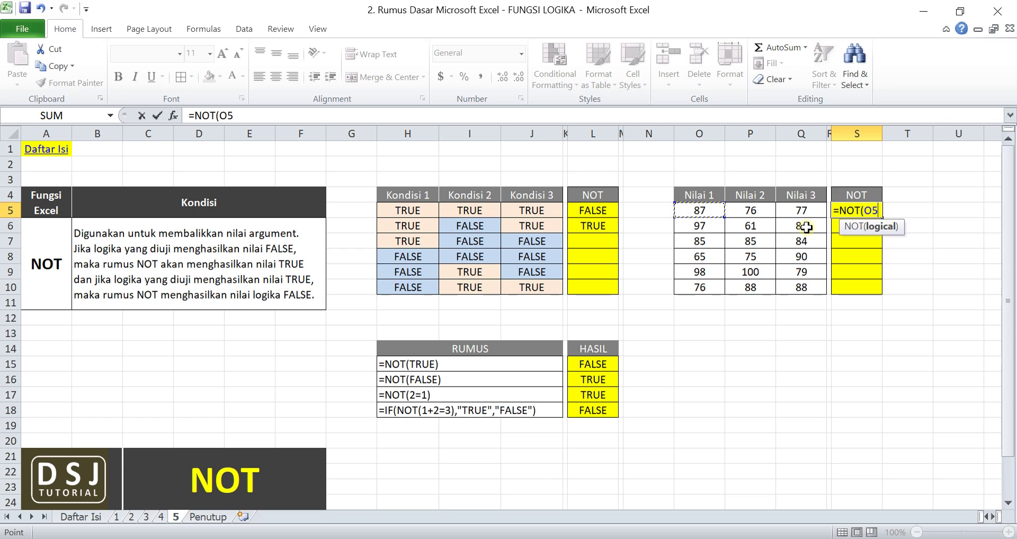
type(">")
left_click(759, 211)
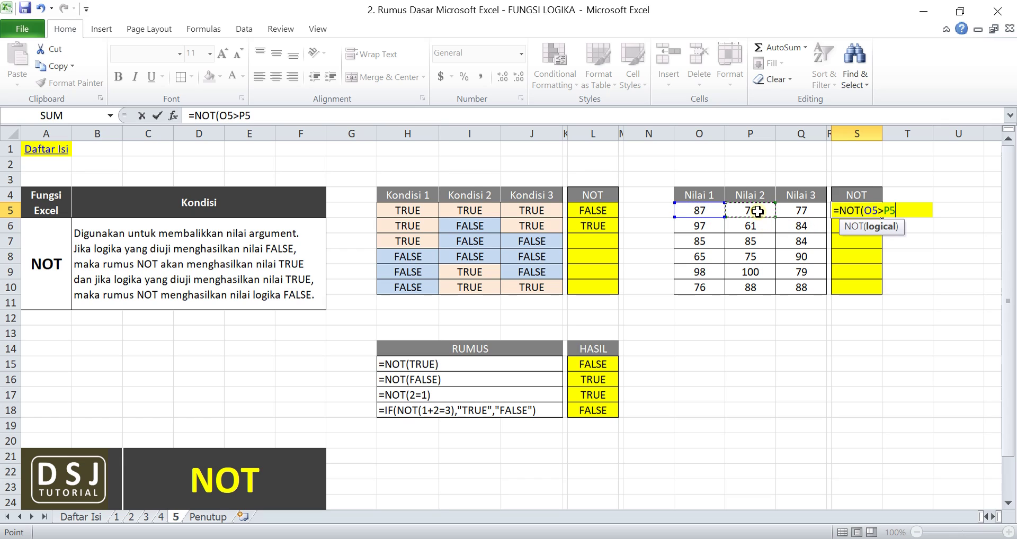
type(")")
key("Return")
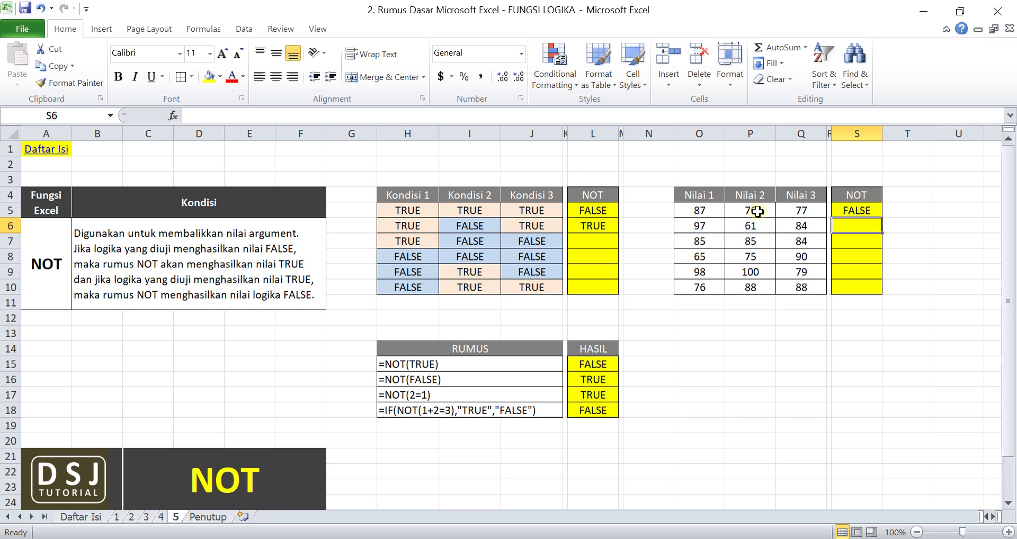
left_click(62, 156)
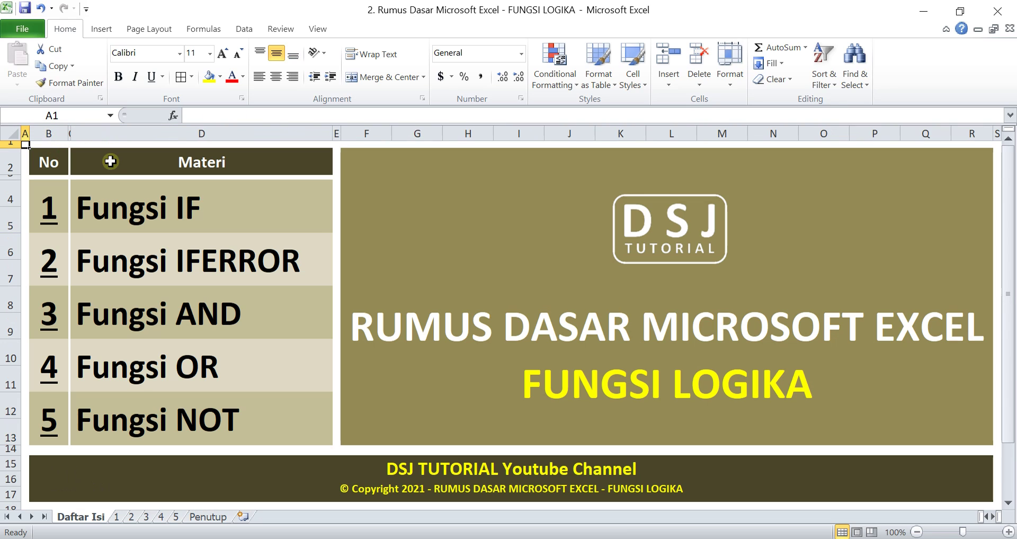